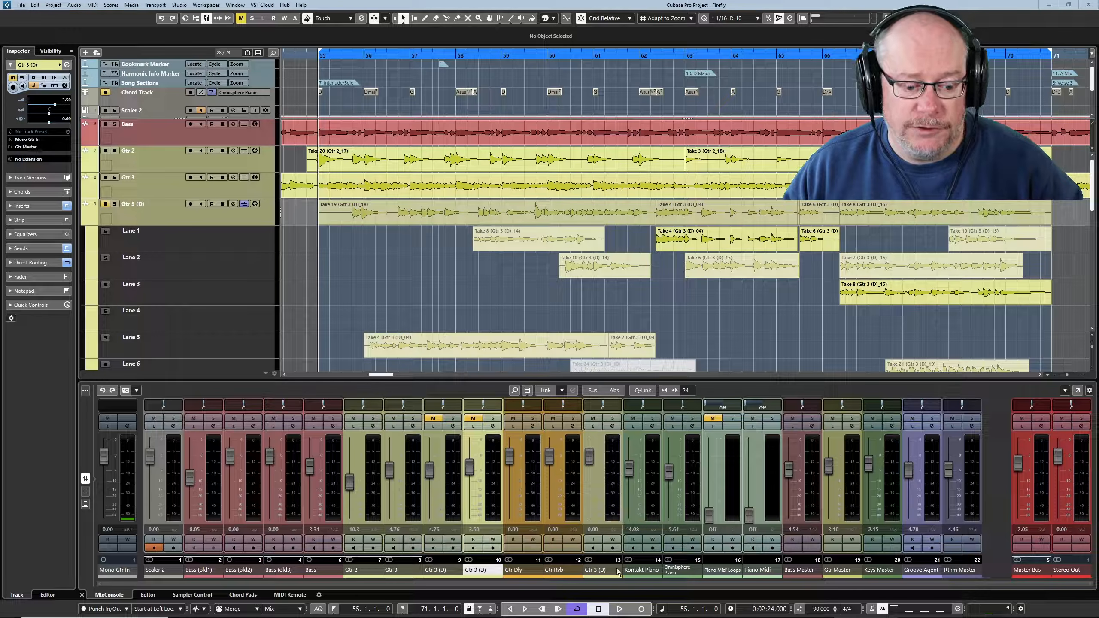
Step: Play back the interlude solo section in two passes to review the current guitar comp
left_click(620, 608)
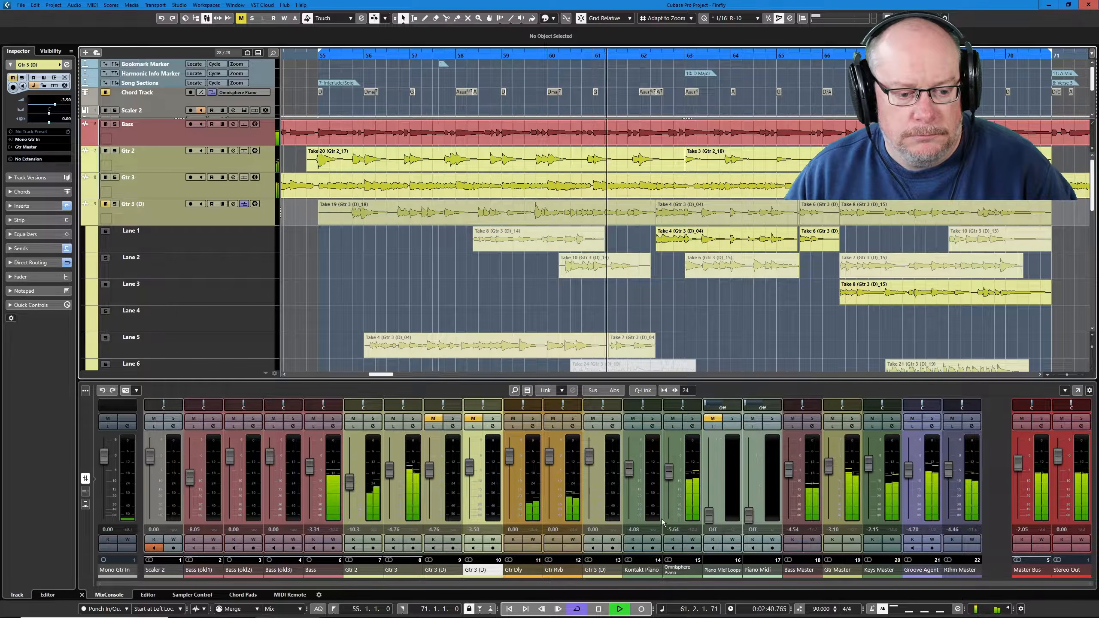
left_click(599, 610)
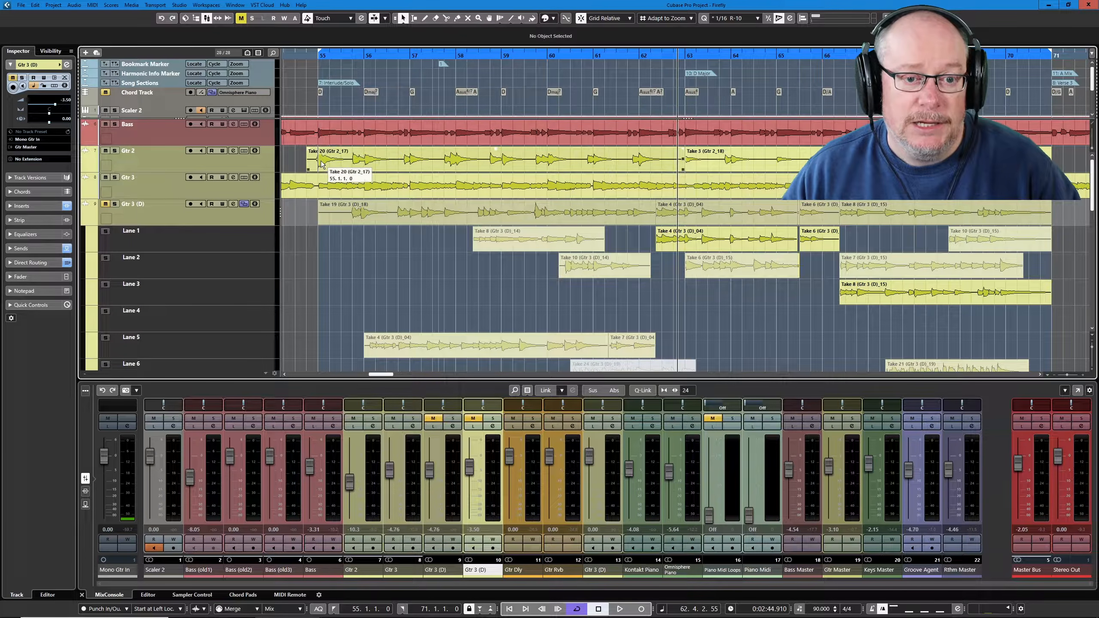
scroll(324, 130, "down", 5)
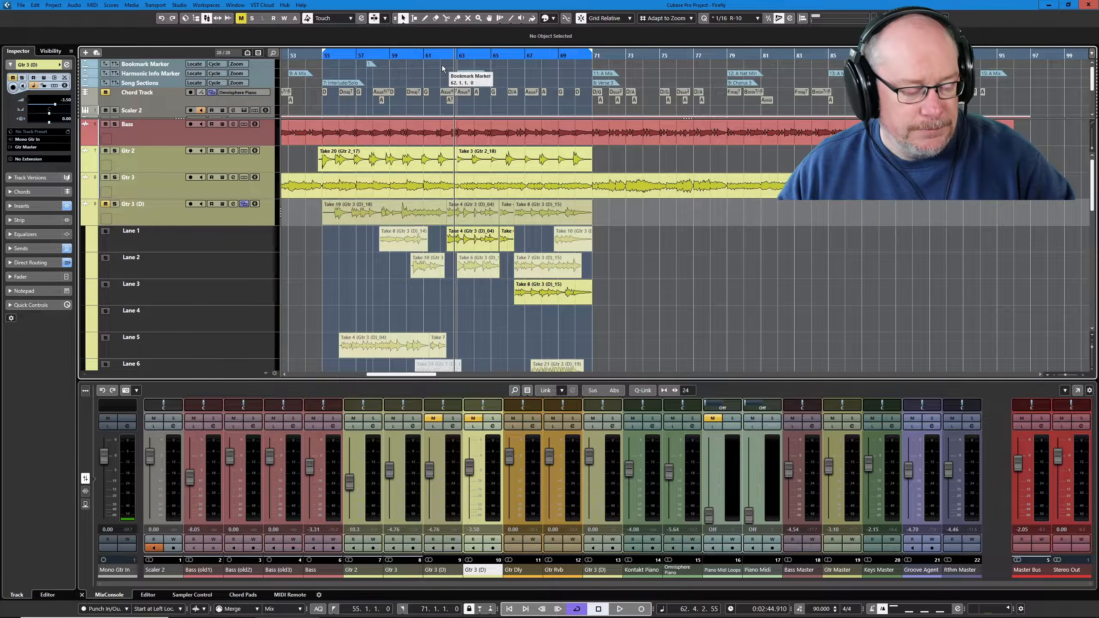
key("alt+s")
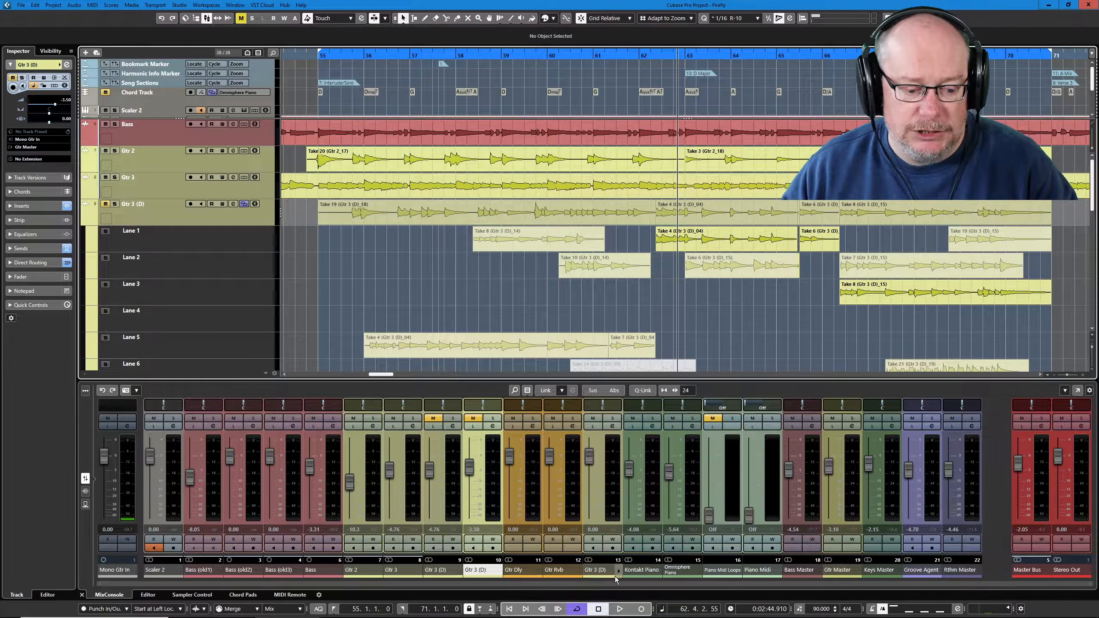
left_click(620, 609)
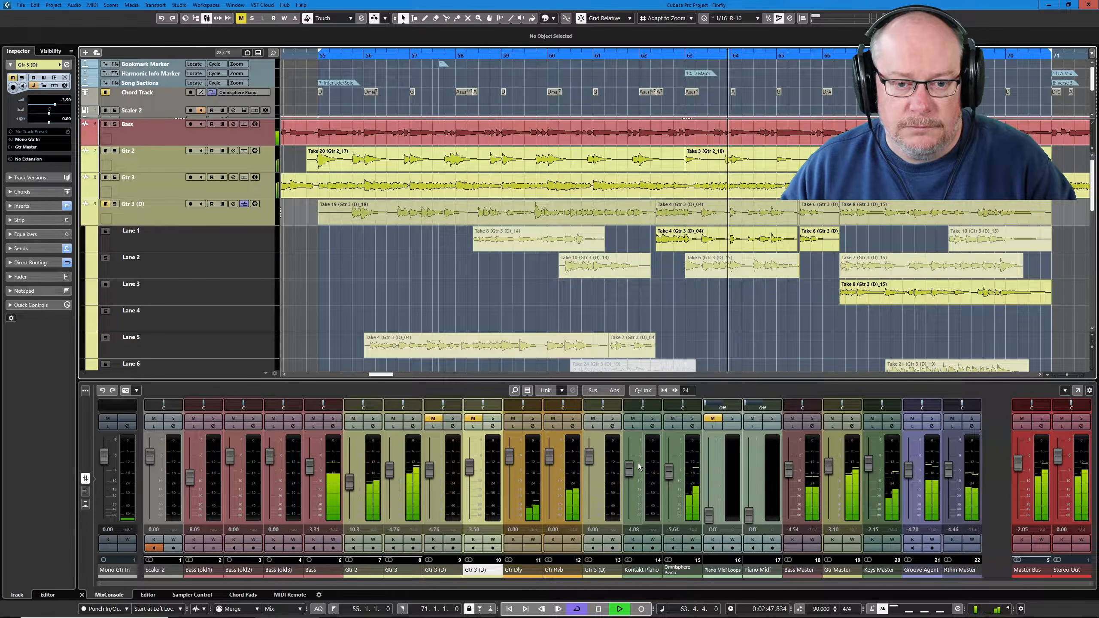
left_click(599, 610)
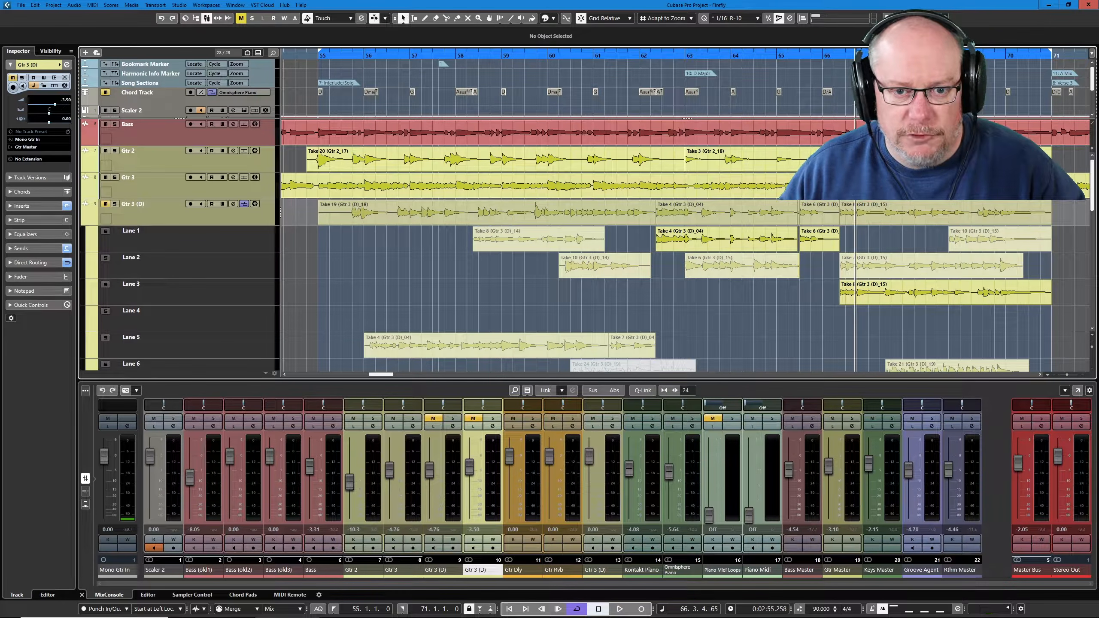
Step: Hide the mixer and comp Gtr 3 (D) with Takes 4 and 7 on Lane 5, Take 8 on Lane 1 and Take 16 on Lane 8
left_click(899, 18)
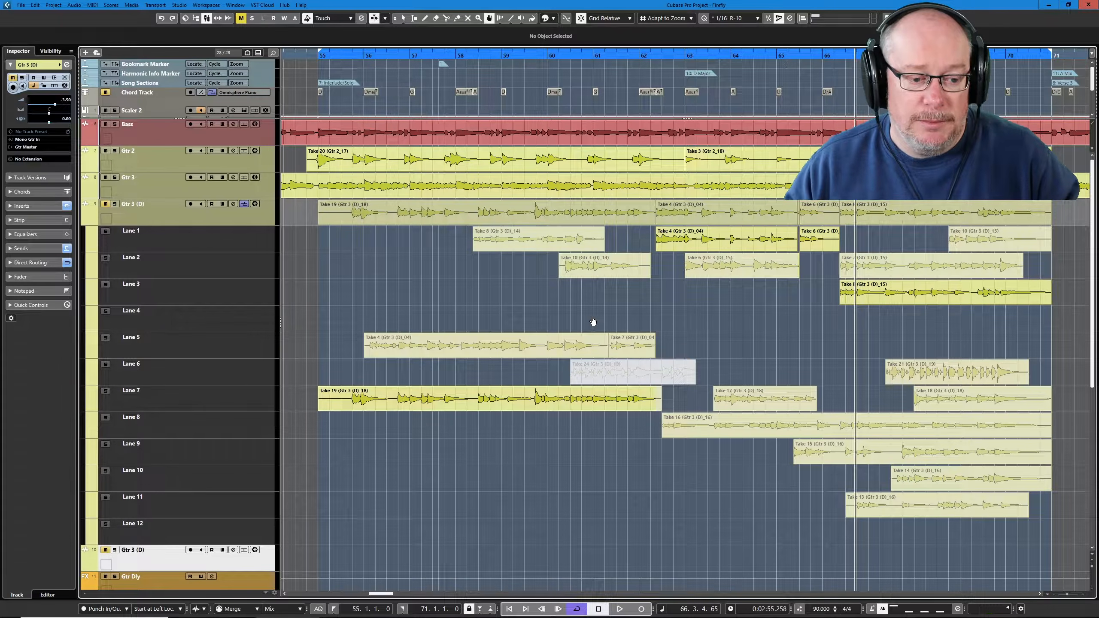
left_click(460, 347)
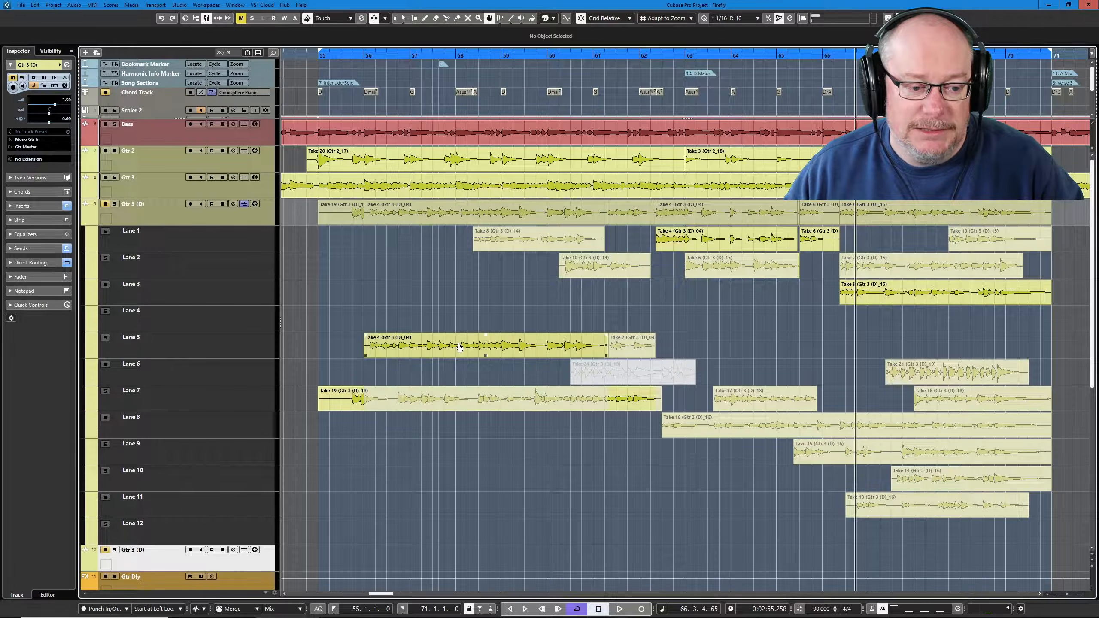
left_click(525, 243)
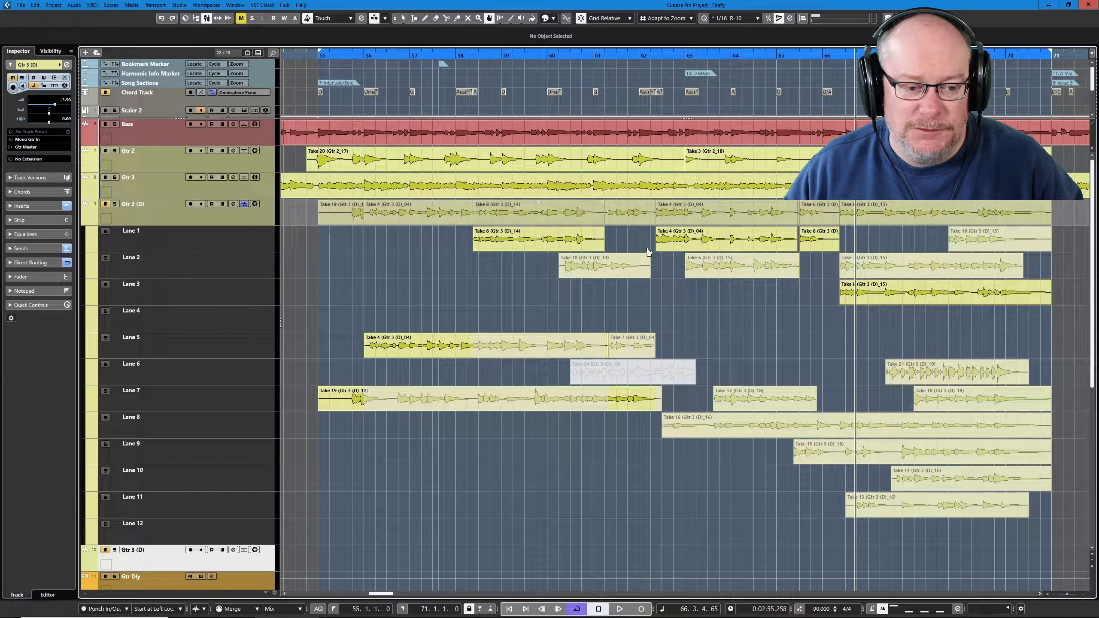
left_click(631, 351)
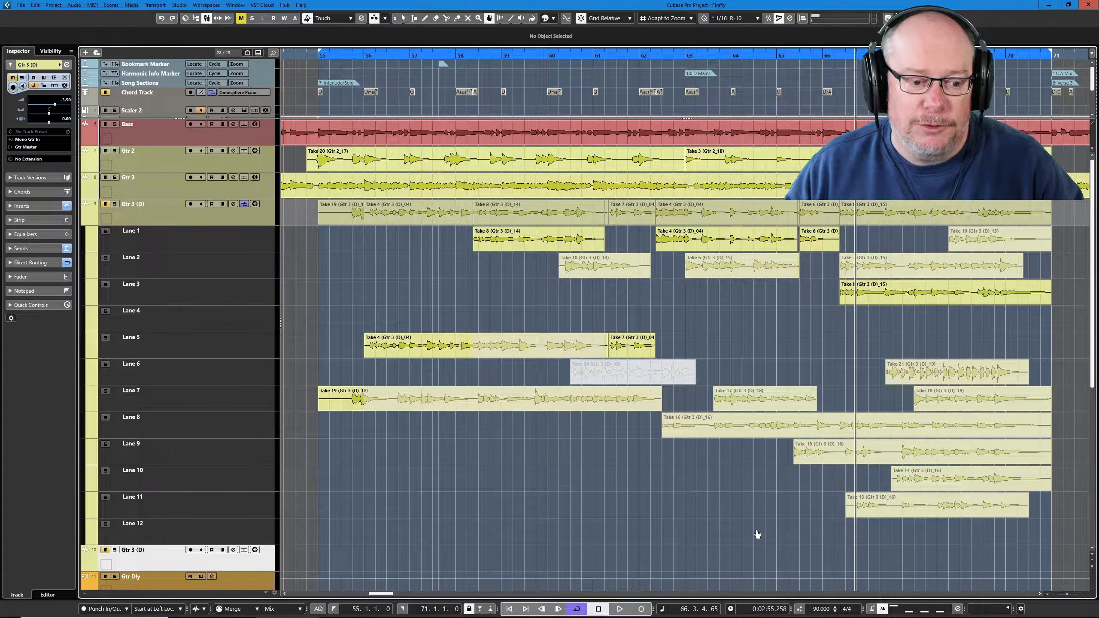
left_click(716, 425)
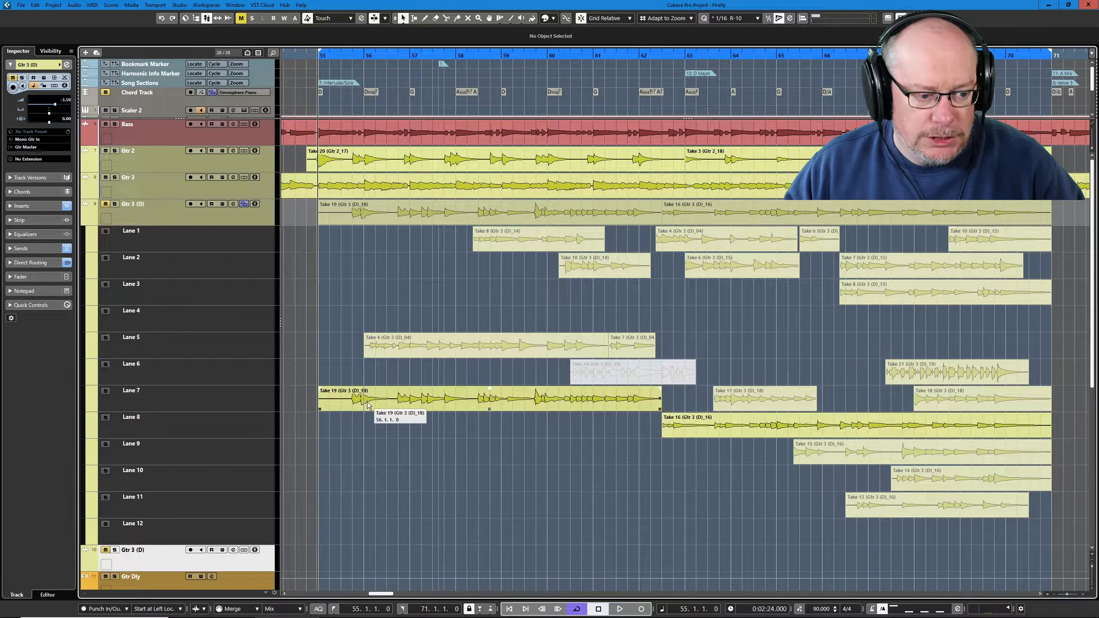
Step: Split Take 19 on Lane 7 at 55.4.1 and erase the silent part before the first note
left_click(328, 402)
key("3")
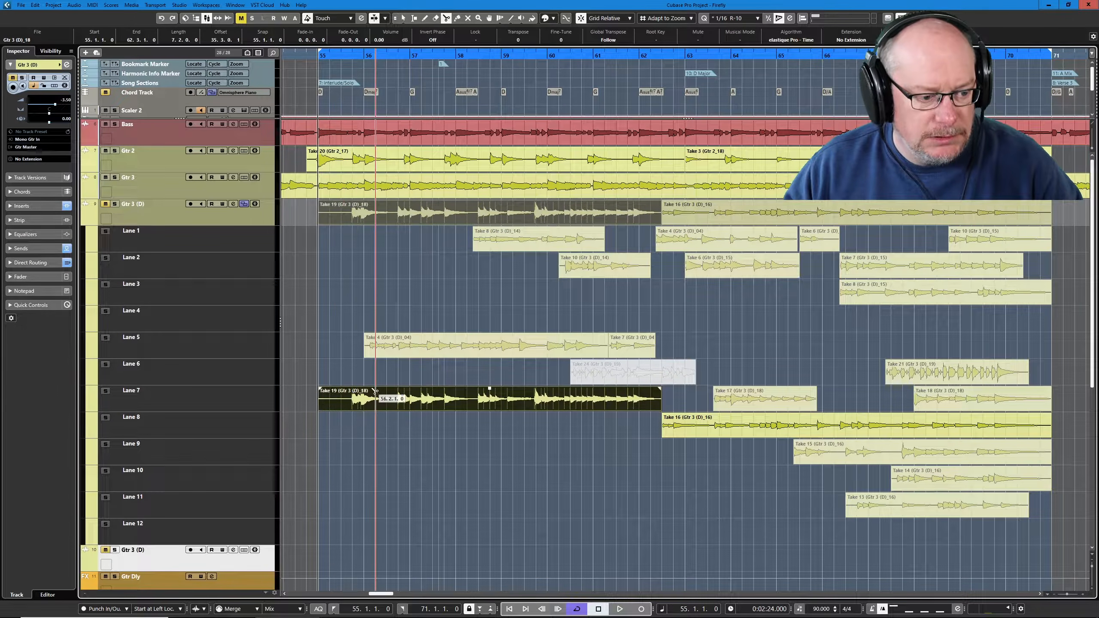
scroll(353, 420, "up", 5)
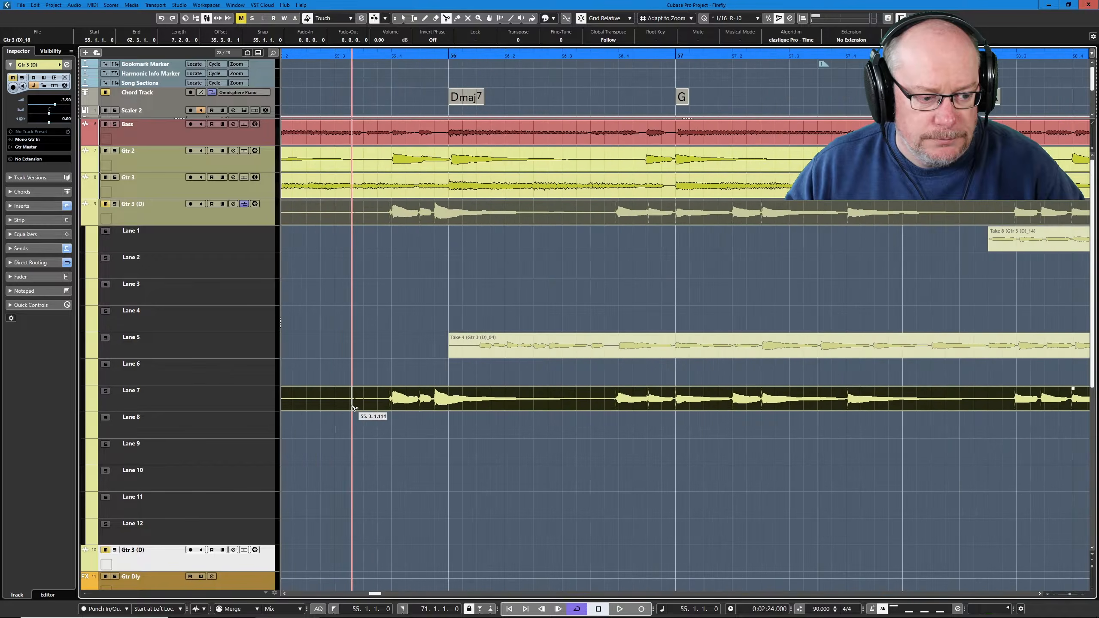
left_click(394, 405)
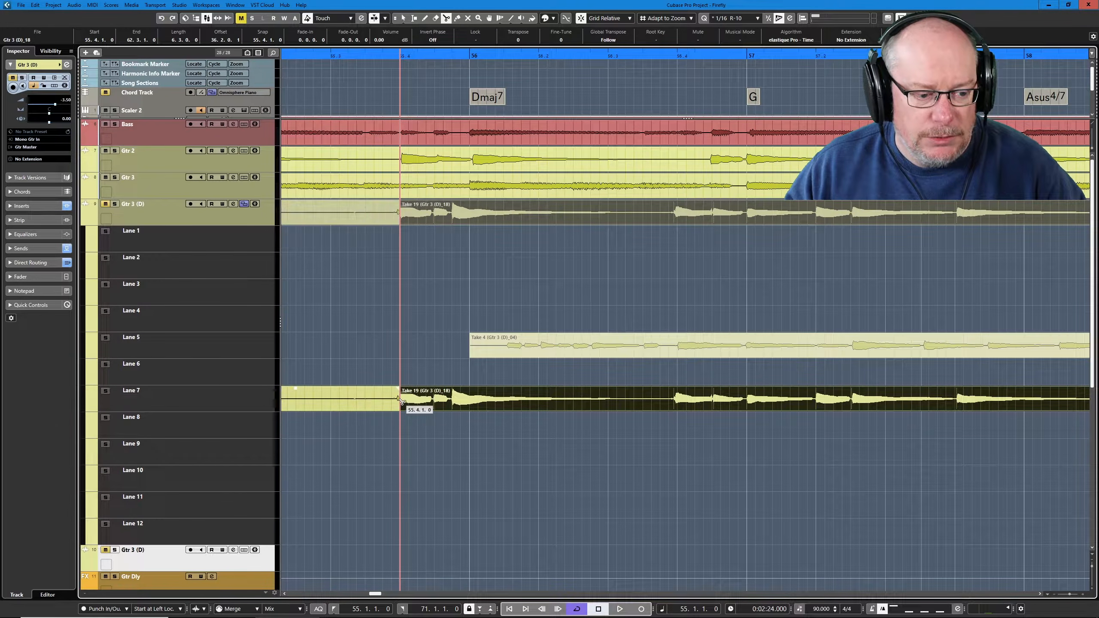
key("5")
left_click(384, 397)
Step: Split Take 4 on Lane 5 just before its first note and erase the silent lead-in
right_click(512, 361)
left_click(555, 363)
left_click(505, 353)
right_click(515, 352)
left_click(547, 354)
left_click(495, 346)
Step: Split Take 14 on Lane 10 shortly after its start and erase the unused opening piece
scroll(474, 366, "down", 10)
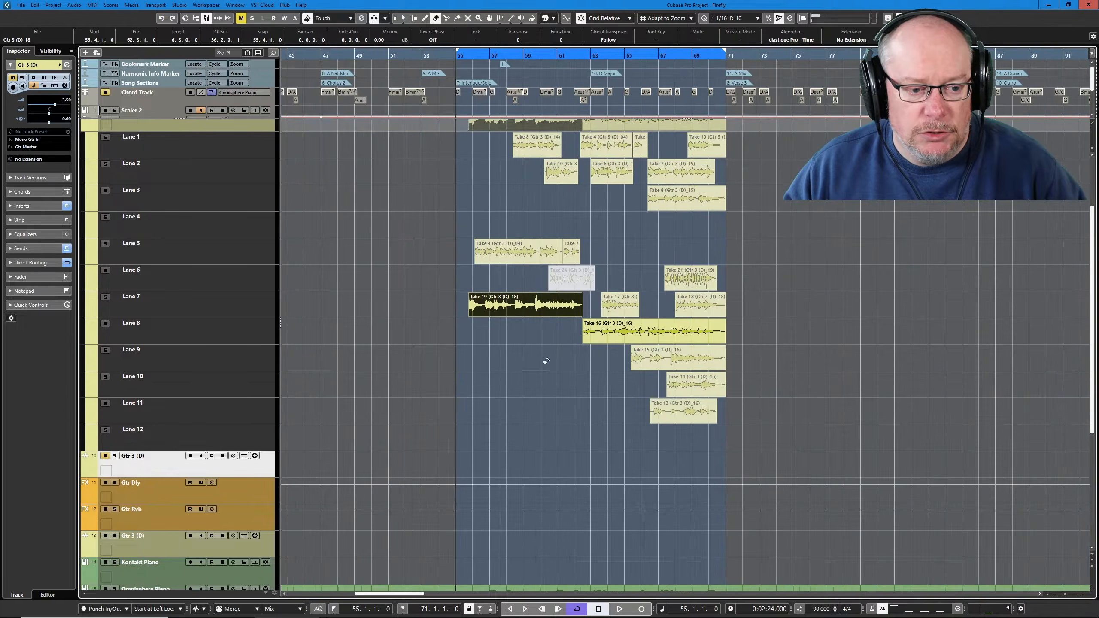
scroll(589, 319, "up", 3)
scroll(585, 323, "up", 4)
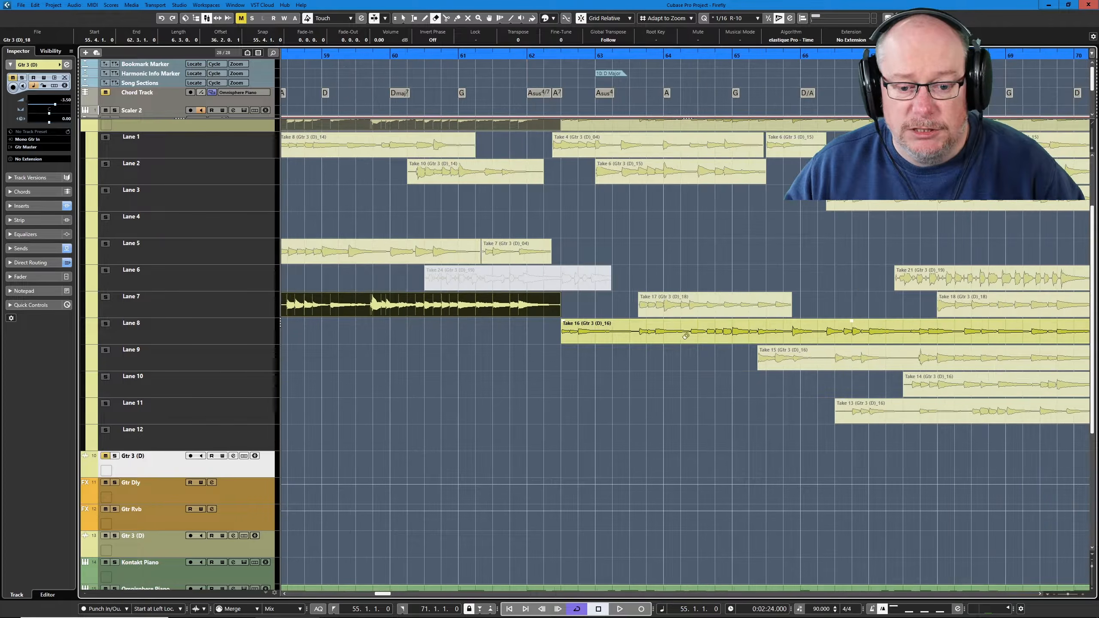
scroll(881, 388, "up", 4)
scroll(877, 393, "up", 2)
right_click(947, 383)
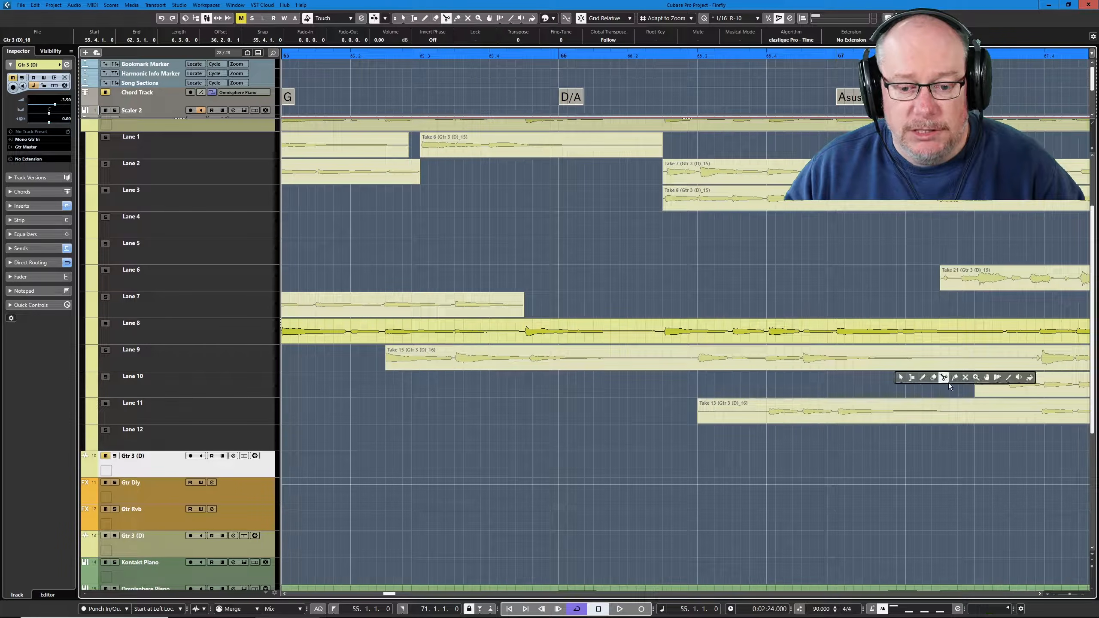
left_click(944, 379)
left_click(1010, 384)
right_click(976, 393)
left_click(1008, 394)
left_click(996, 386)
Step: Split Take 13 on Lane 11 just before its first note and erase the opening piece
right_click(693, 407)
left_click(767, 407)
left_click(735, 407)
left_click(767, 411)
right_click(716, 412)
left_click(749, 411)
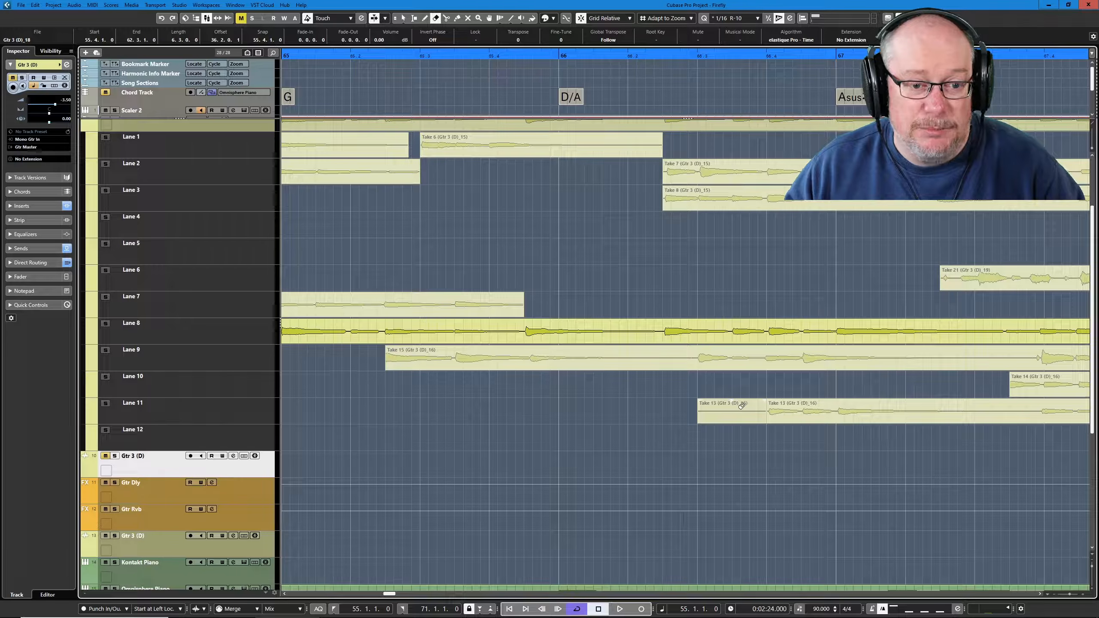
left_click(741, 406)
Step: Split Take 6 on Lane 1 just after bar 66 begins and erase its remaining tail
right_click(542, 175)
left_click(559, 181)
left_click(567, 145)
right_click(600, 181)
left_click(629, 179)
left_click(610, 145)
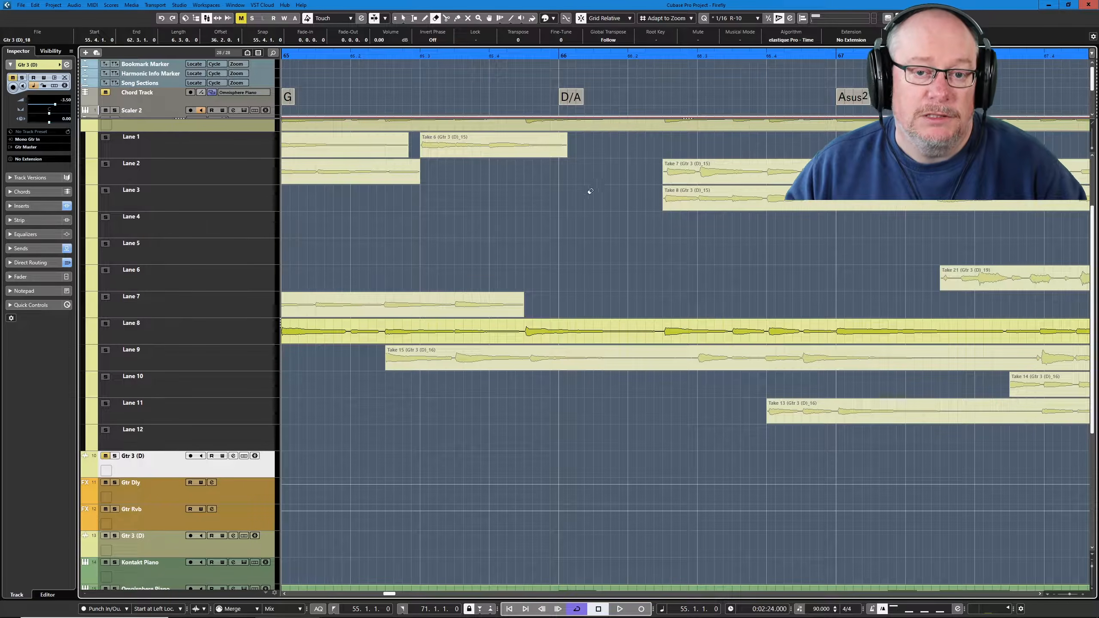
Step: Comp Take 8 on Lane 1, Take 10 on Lane 2 and Take 7 on Lane 5 into the solo, and play back the result
scroll(557, 324, "down", 3)
scroll(557, 324, "down", 2)
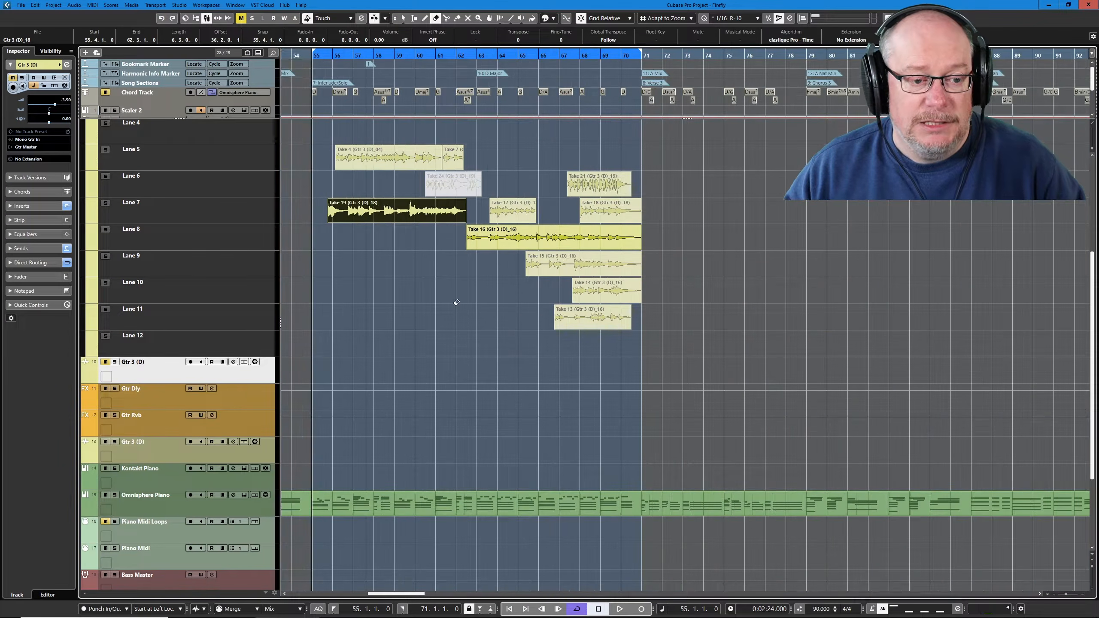
key("h")
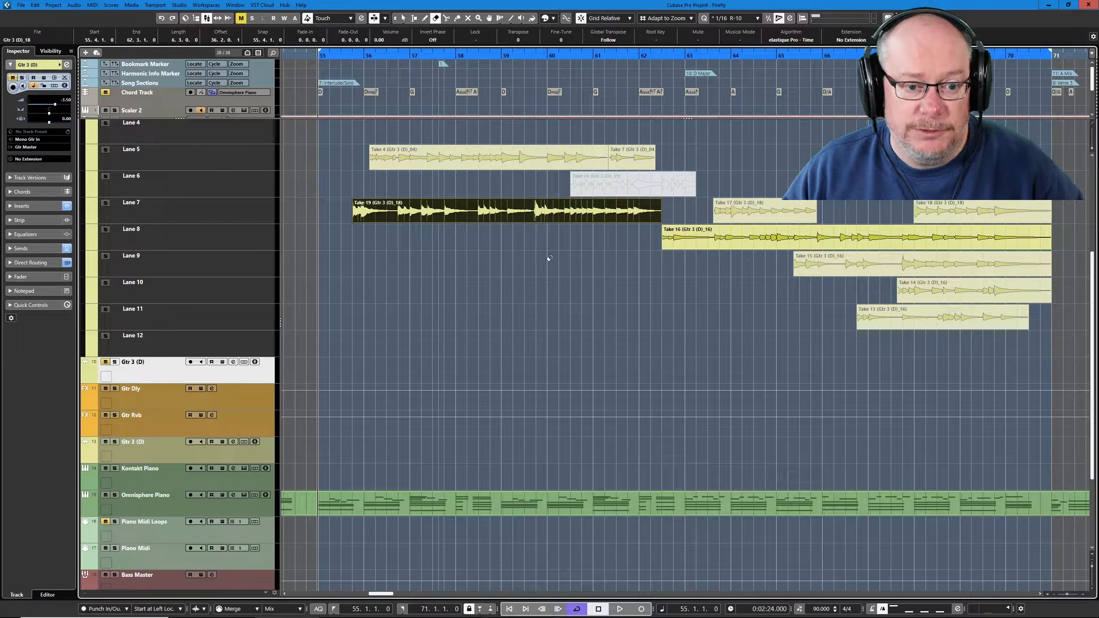
key("1")
scroll(545, 267, "up", 3)
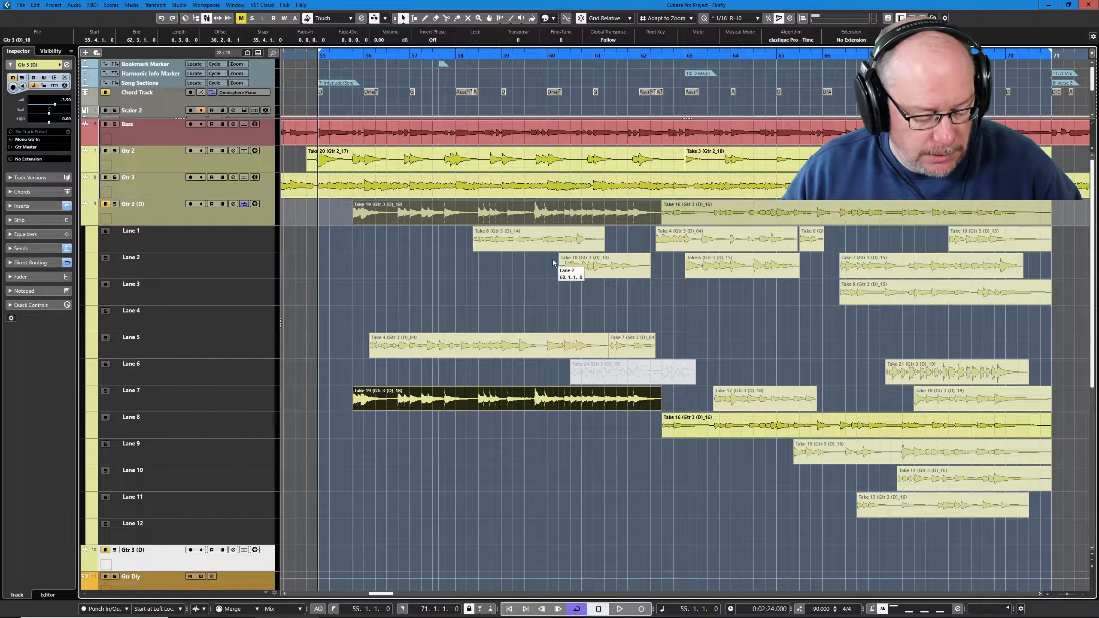
left_click(524, 245)
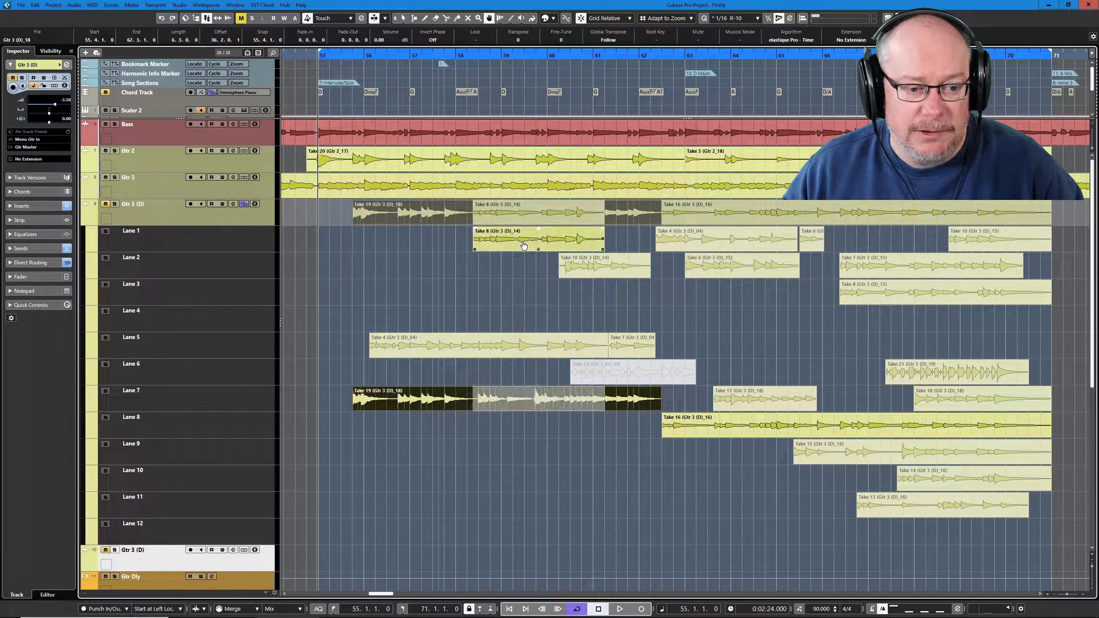
left_click(589, 270)
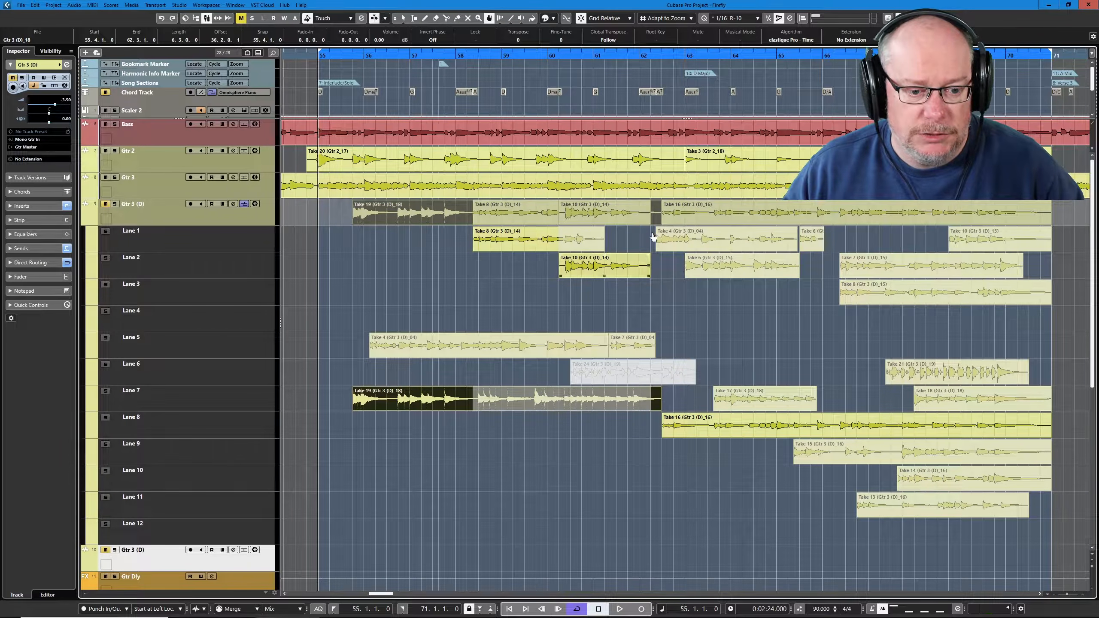
left_click(629, 352)
key("1")
left_click(430, 281)
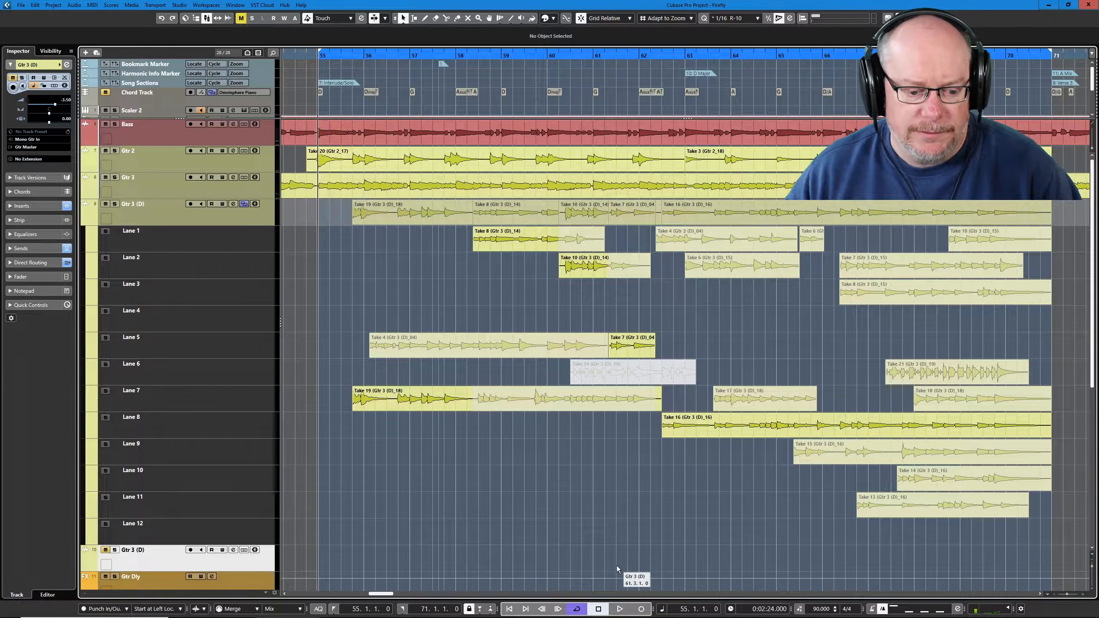
left_click(619, 609)
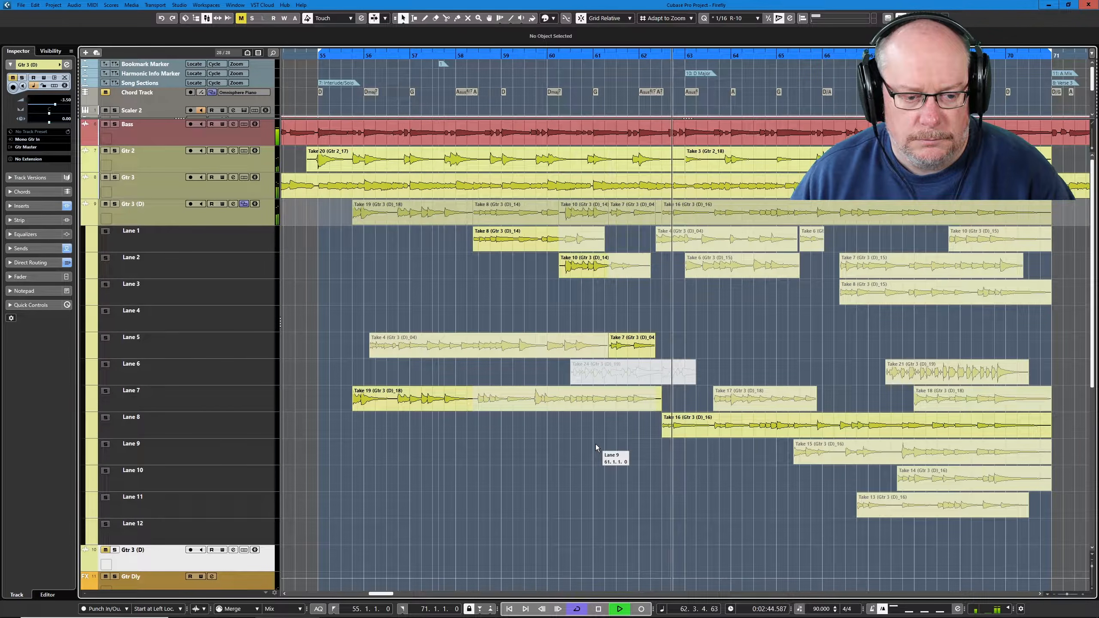
key("space")
Step: Split Take 10 on Lane 2 at 60.2.3 and erase the silent piece before its first note
scroll(564, 271, "up", 9)
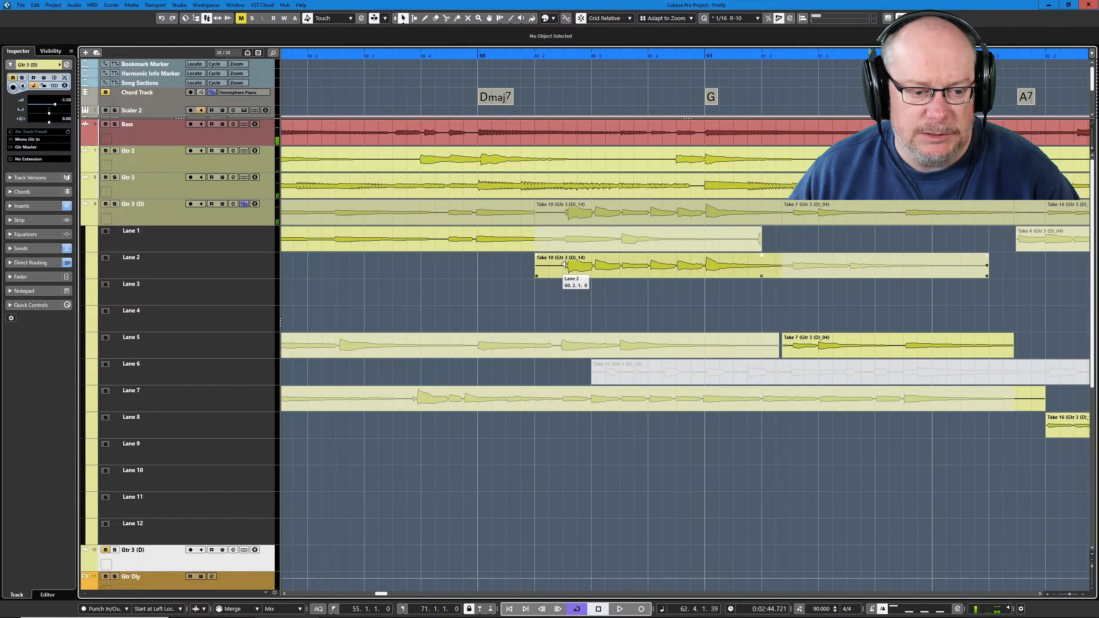
right_click(541, 293)
left_click(571, 293)
left_click(584, 293)
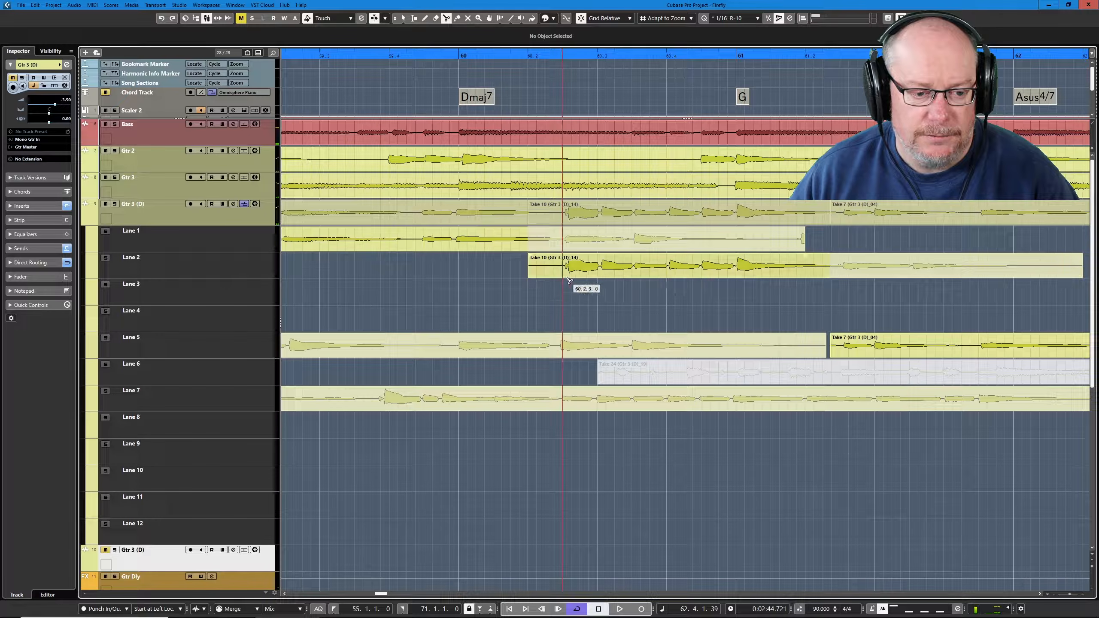
key("5")
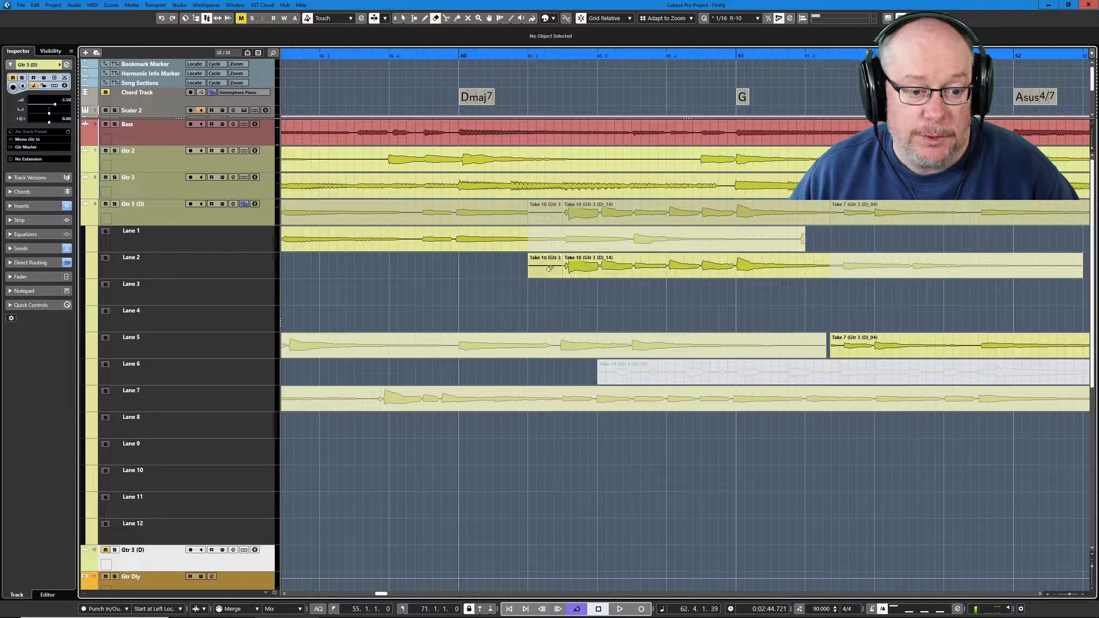
left_click(548, 272)
scroll(549, 276, "down", 9)
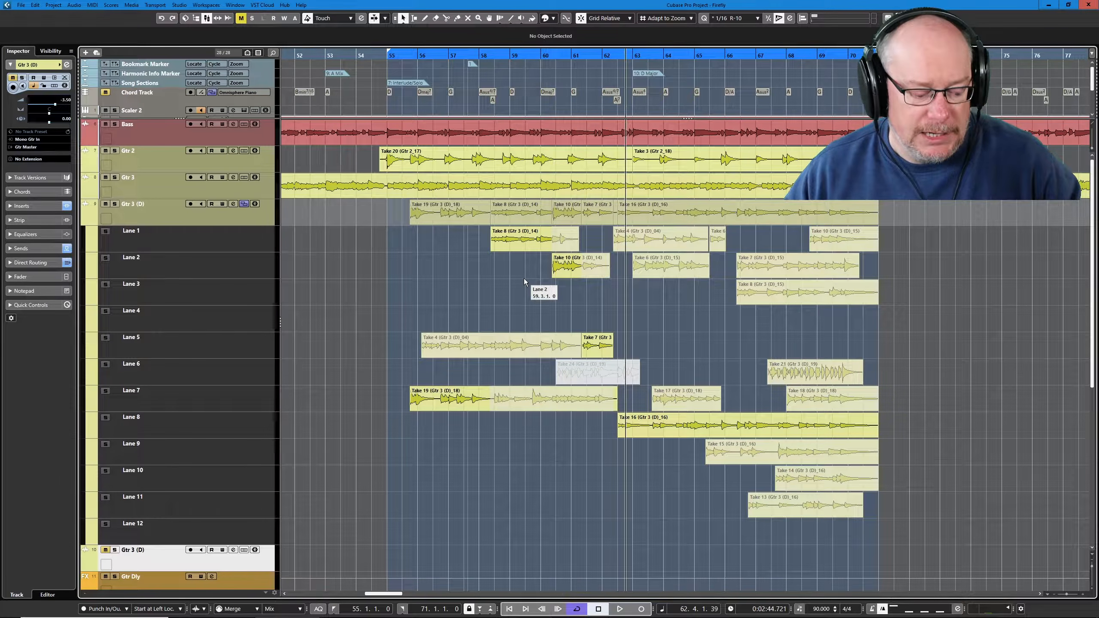
Step: Show the mixer again and rename the Gtr 3 (D) track containing the take lanes as Solo
key("alt+F3")
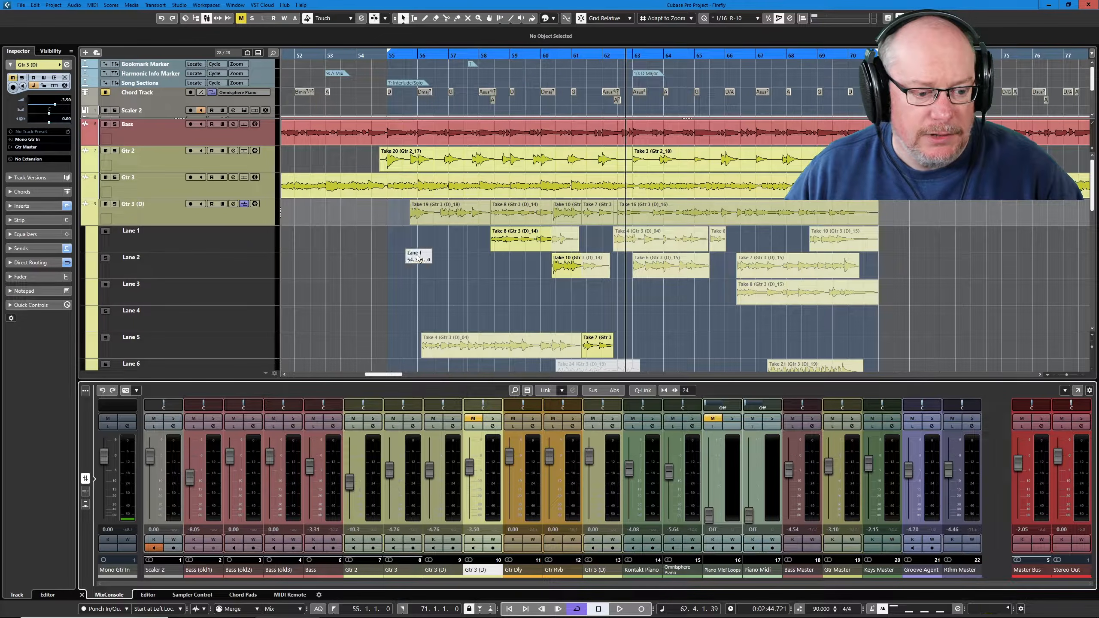
left_click(137, 206)
double_click(142, 203)
type("S")
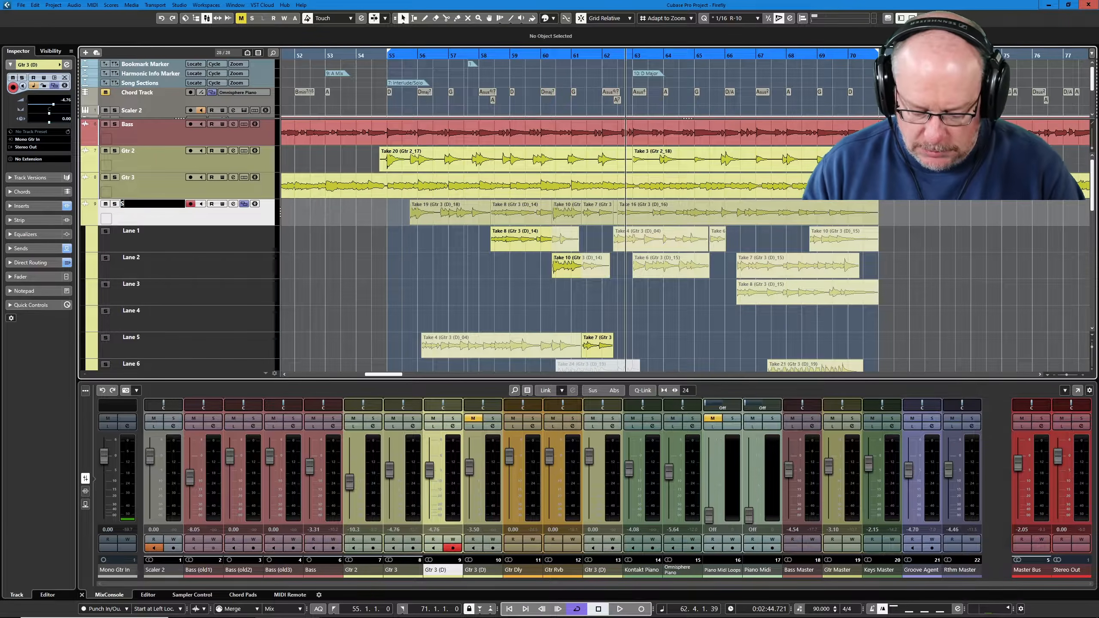
type("olo")
key("Return")
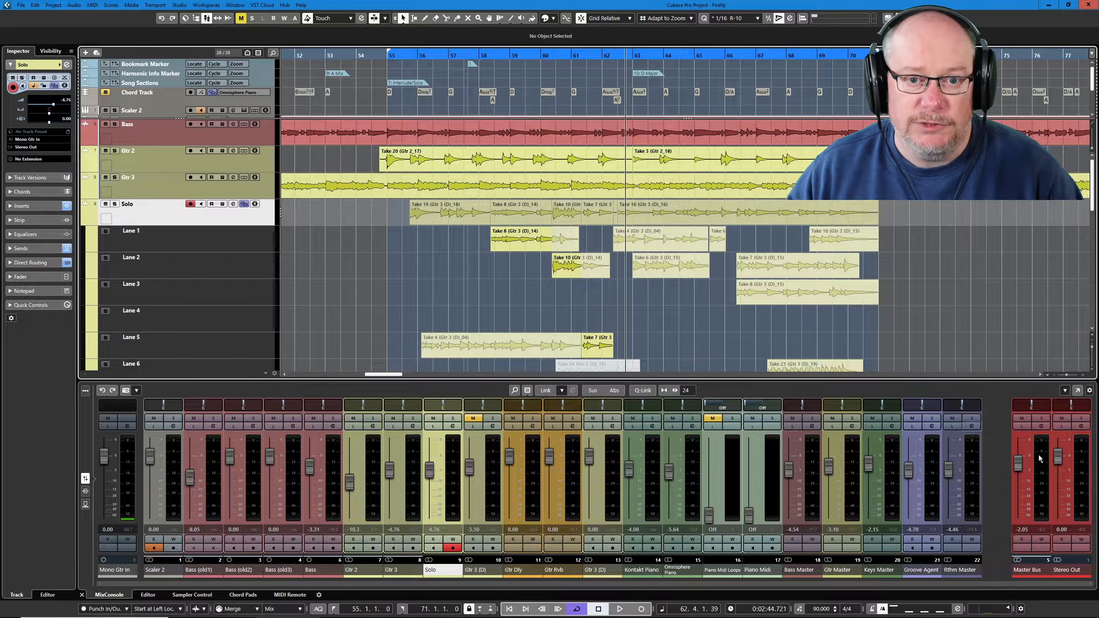
Step: Examine the Solo channel's routing, inserts and sends in the full MixConsole window, and close it
left_click(207, 18)
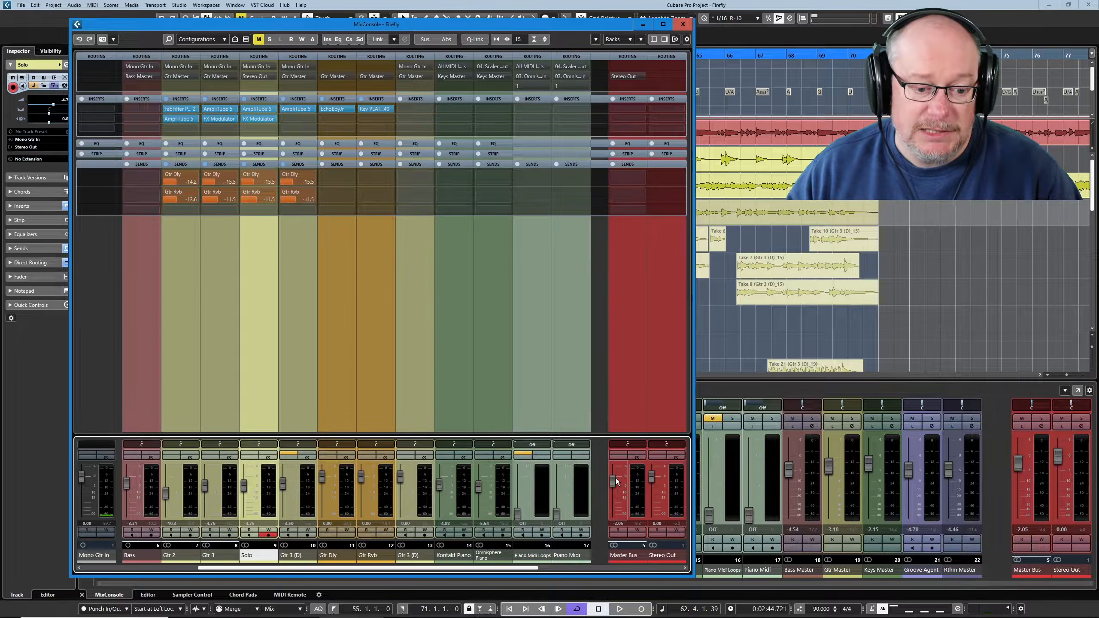
left_click(683, 25)
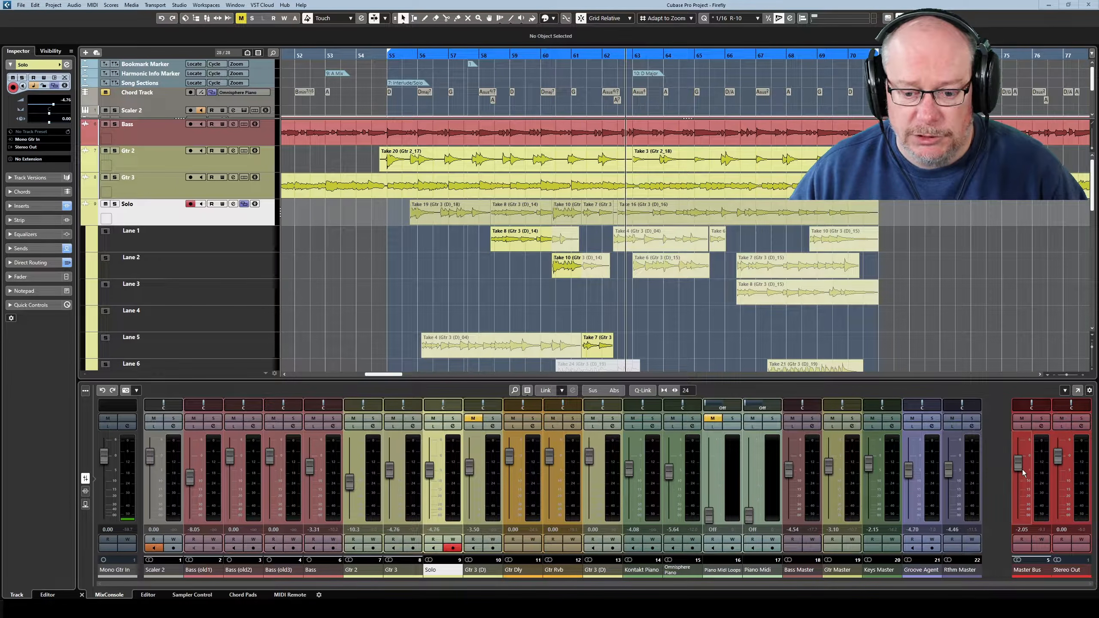
Step: Lower the Master Bus fader to -5.98 dB and start playback of the interlude
left_click_drag(1019, 467, 1017, 476)
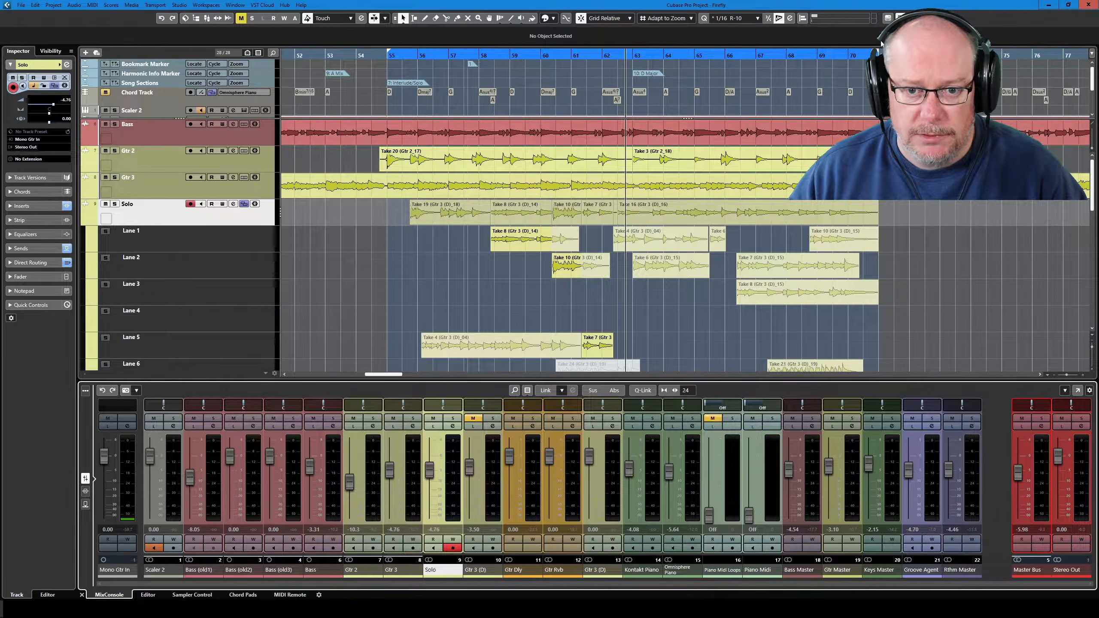
key("space")
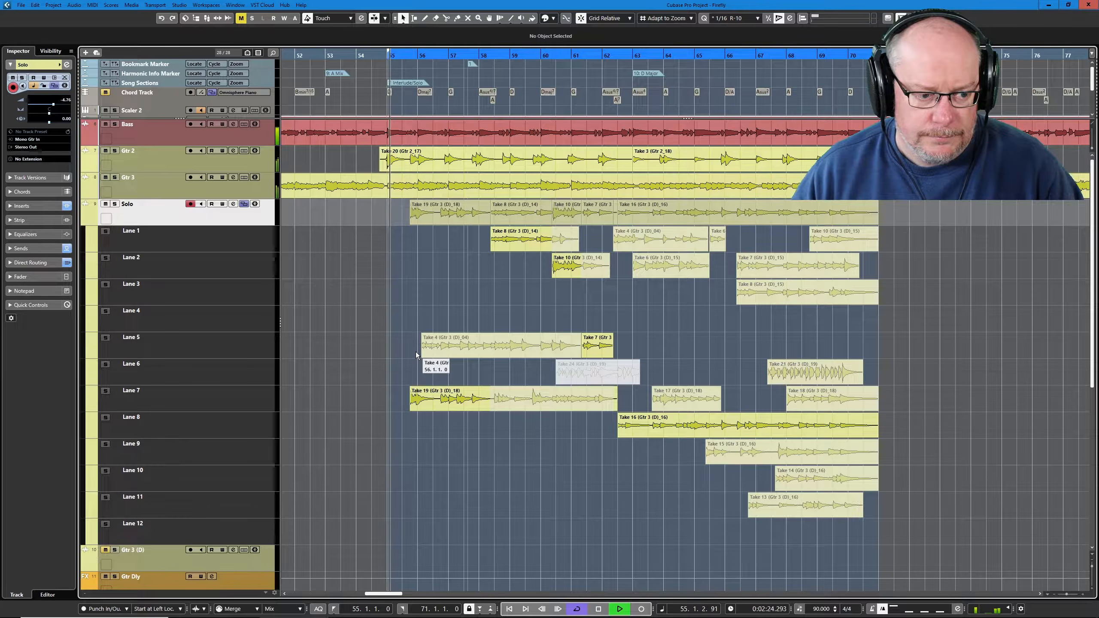
Step: Comp the full Take 10 on Lane 2, Take 17 on Lane 7 and Take 14 on Lane 10 into the solo during playback
right_click(493, 306)
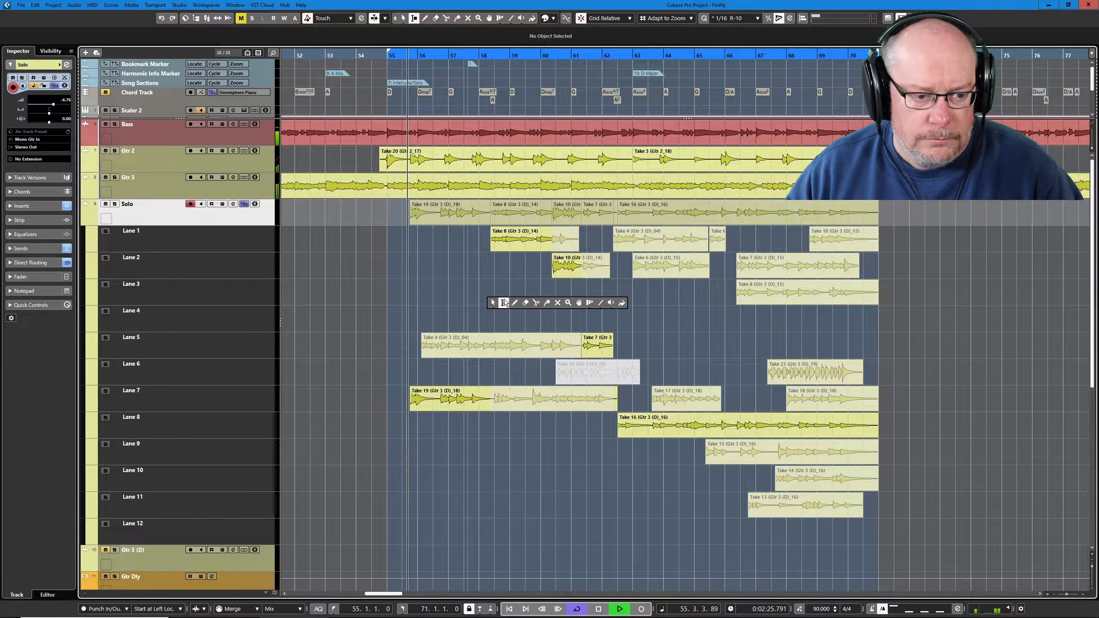
left_click(579, 303)
left_click(574, 268)
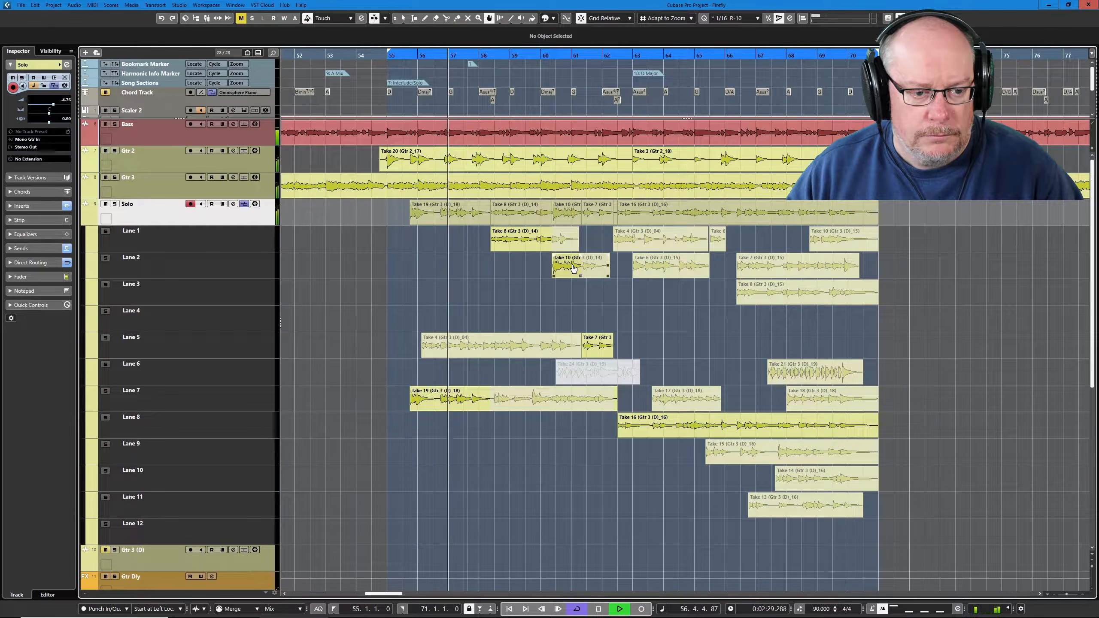
left_click(680, 405)
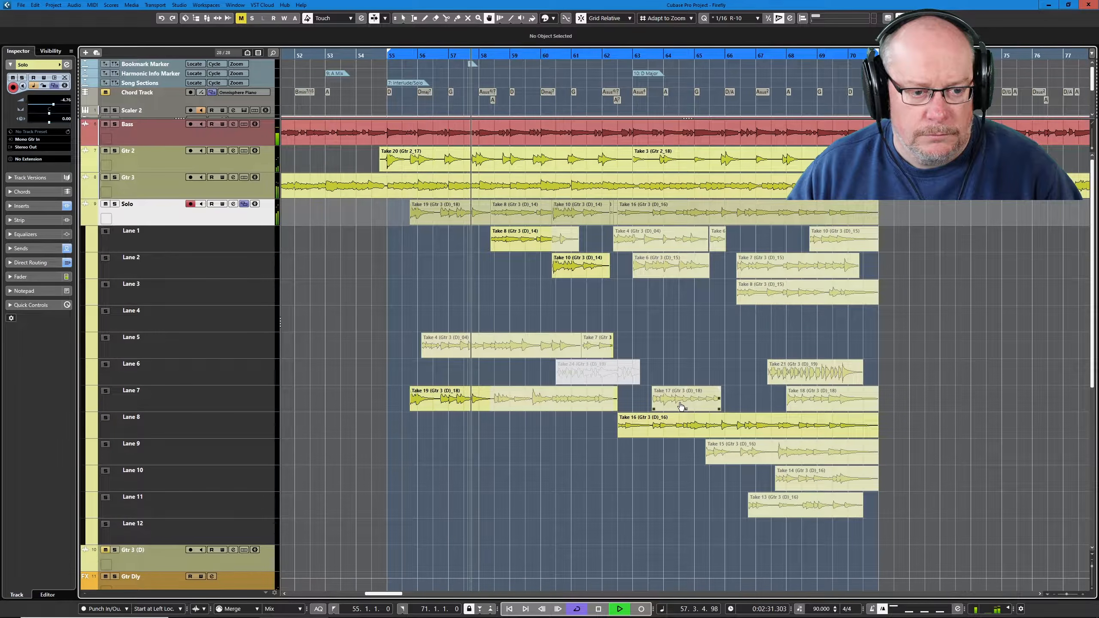
left_click(636, 435)
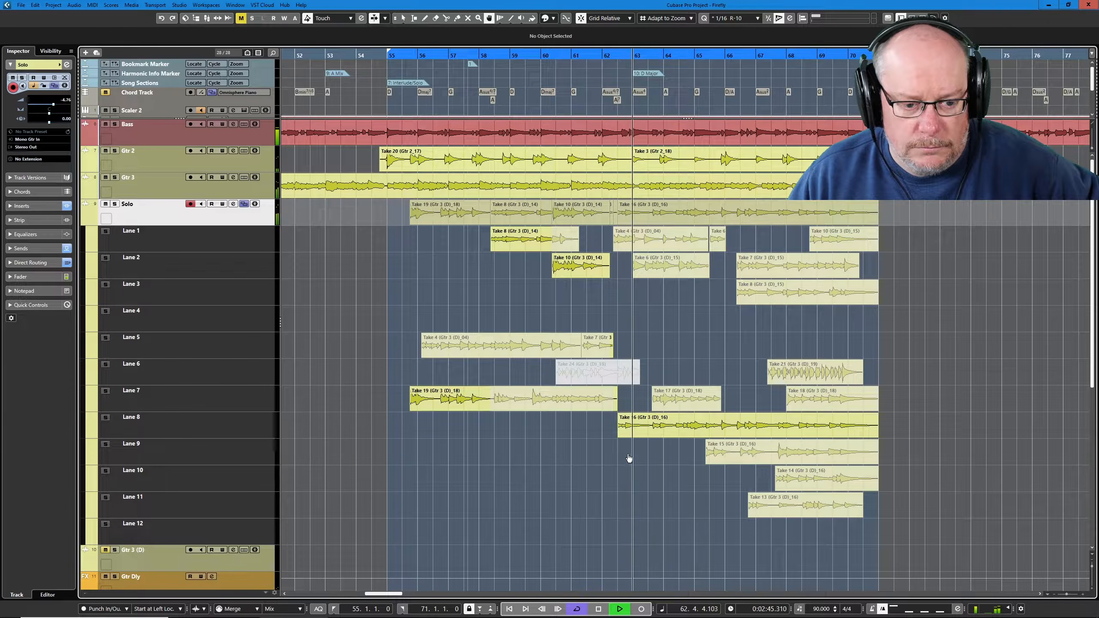
left_click(670, 405)
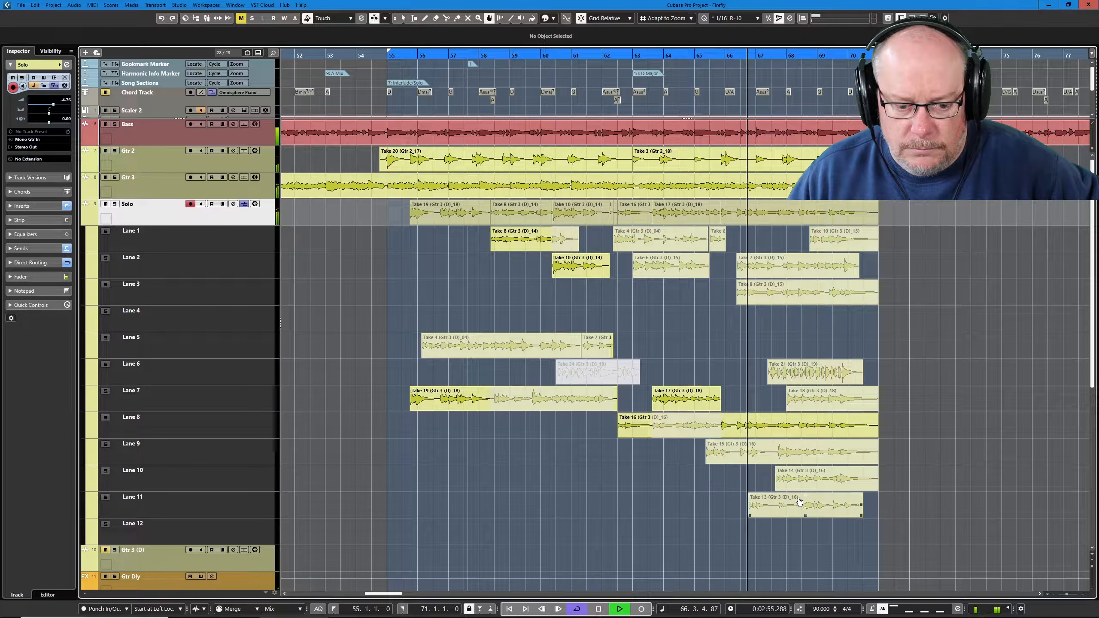
left_click(802, 480)
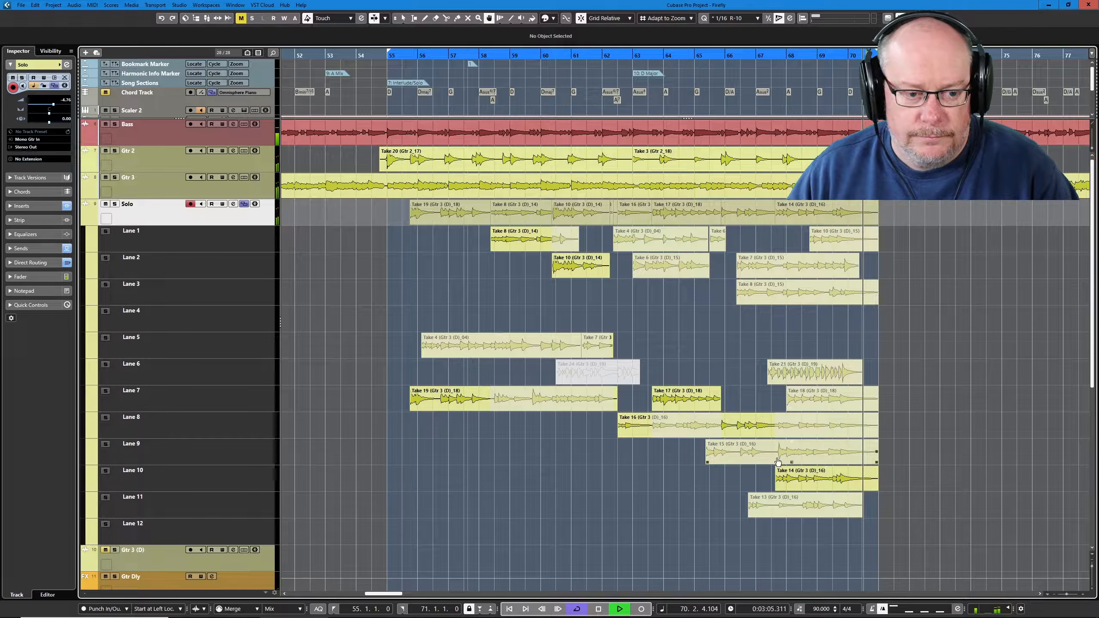
key("space")
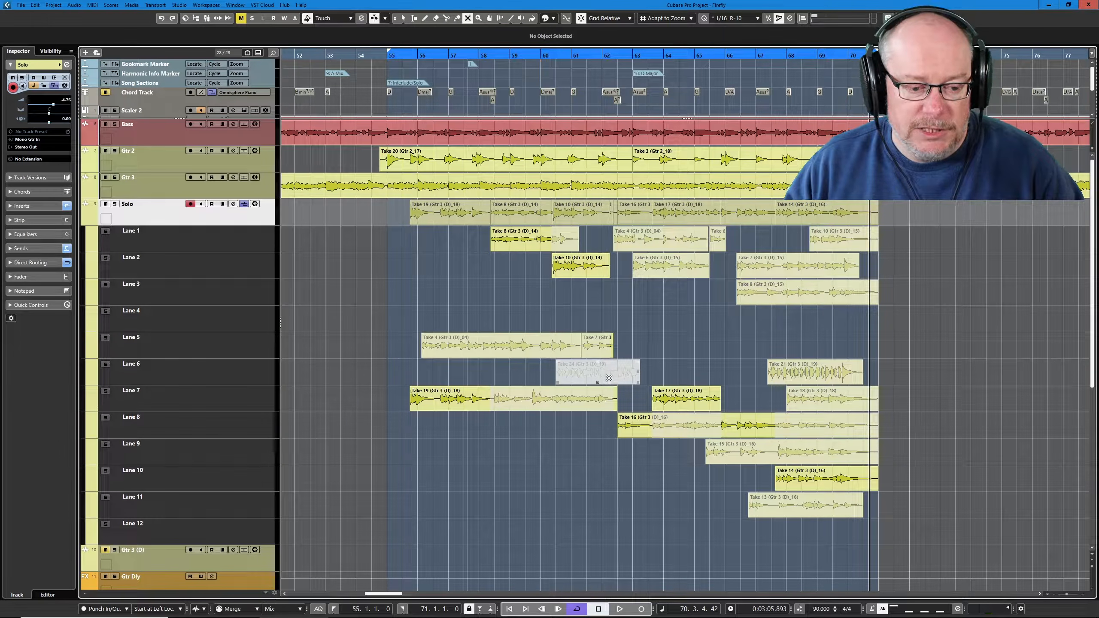
Step: Unmute Take 24 on Lane 6, comp it into the solo and audition it from 60.3
left_click(591, 374)
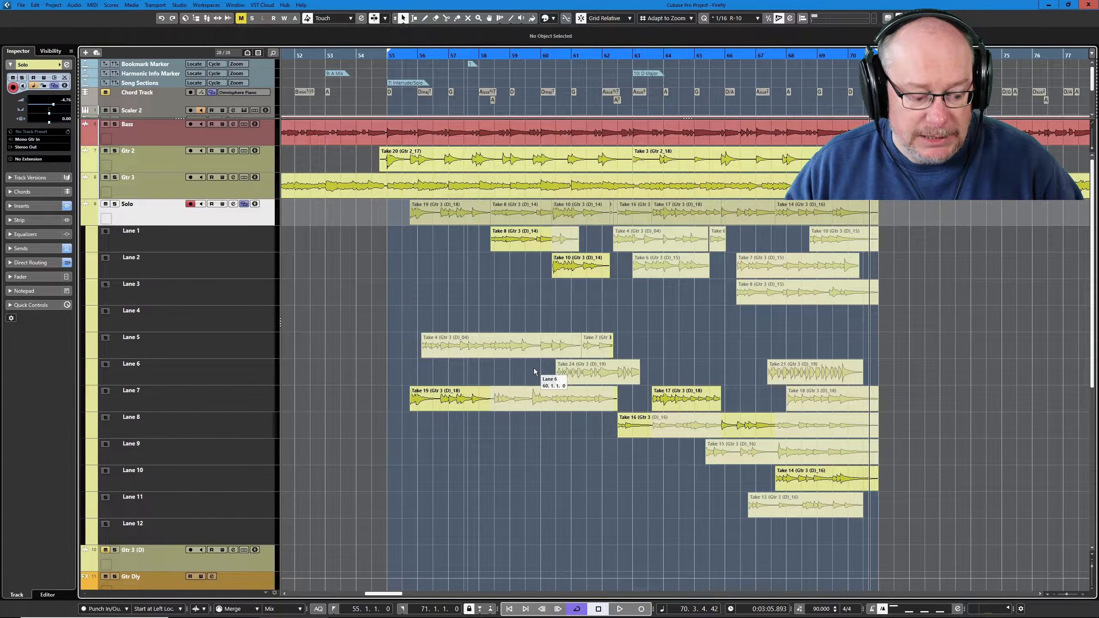
left_click(605, 375)
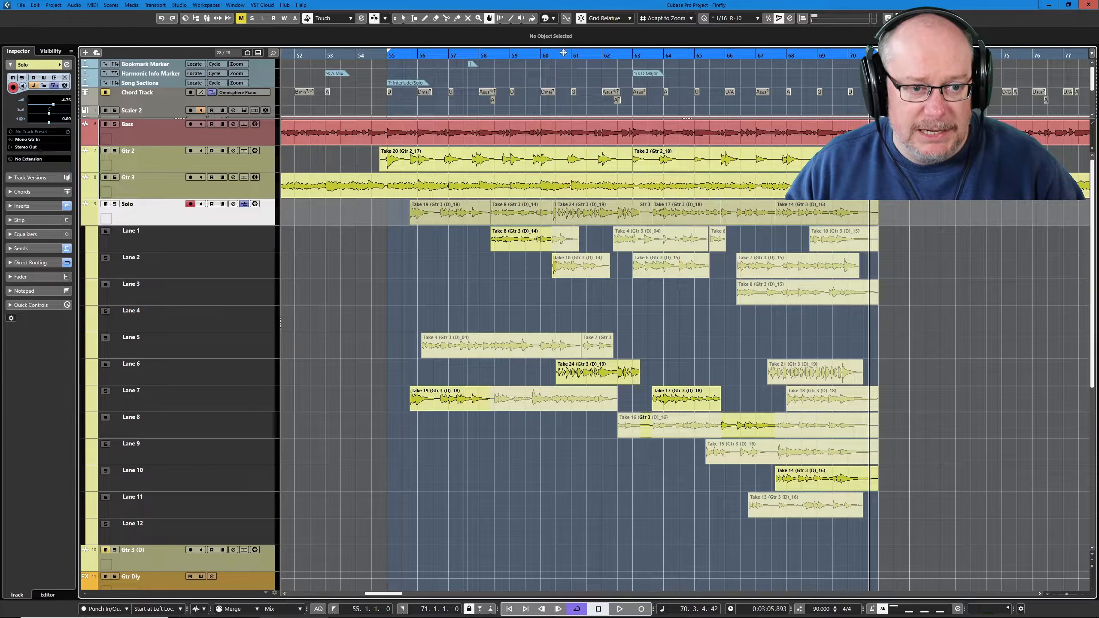
left_click(547, 59)
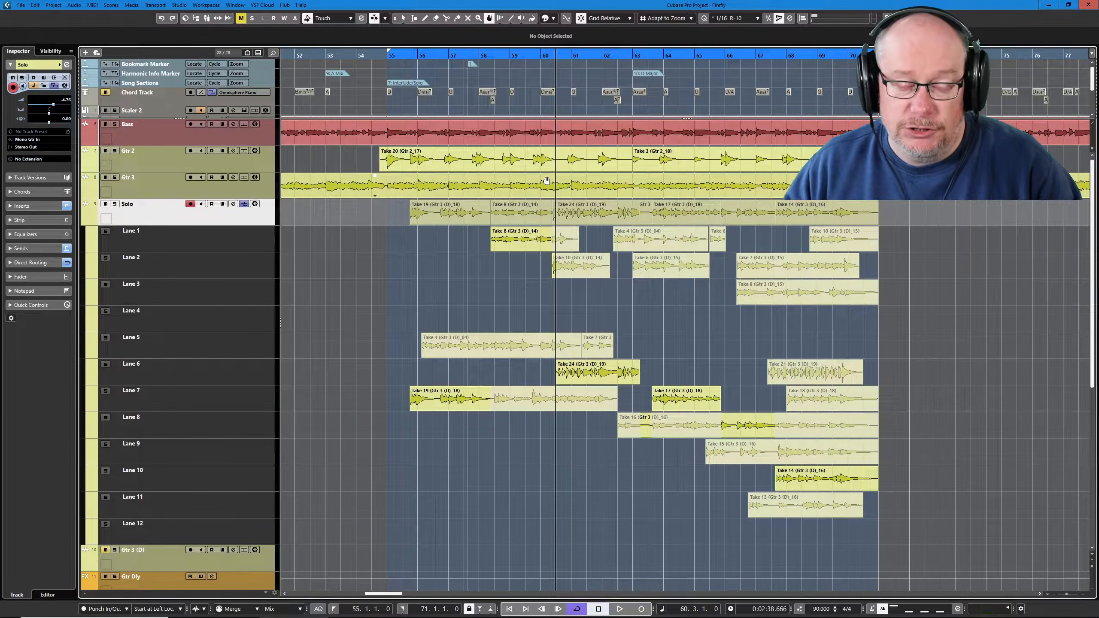
key("space")
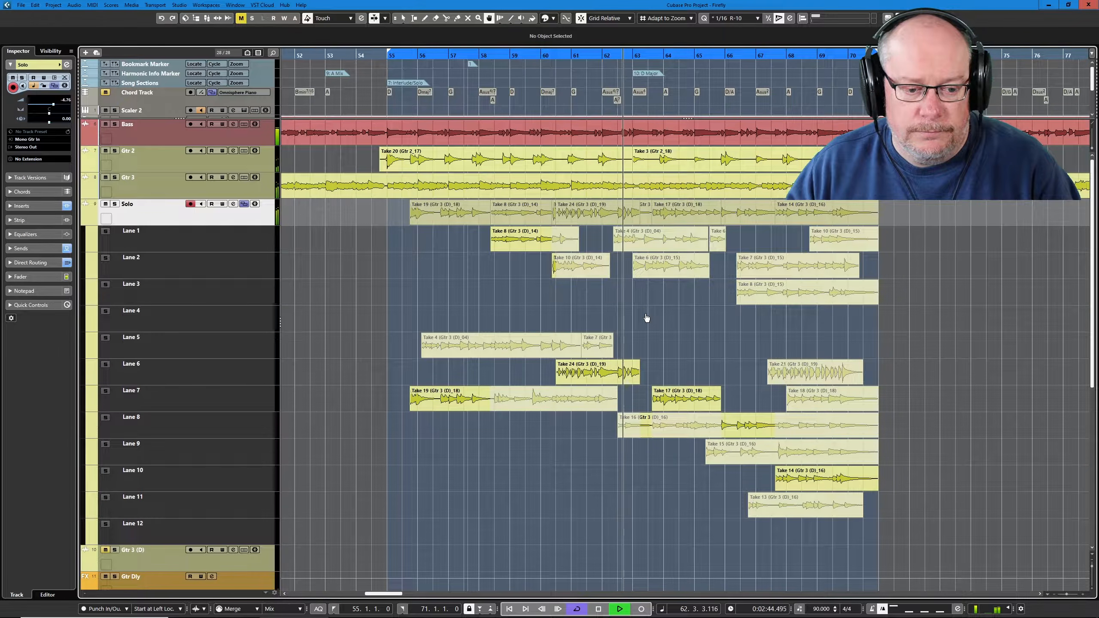
key("space")
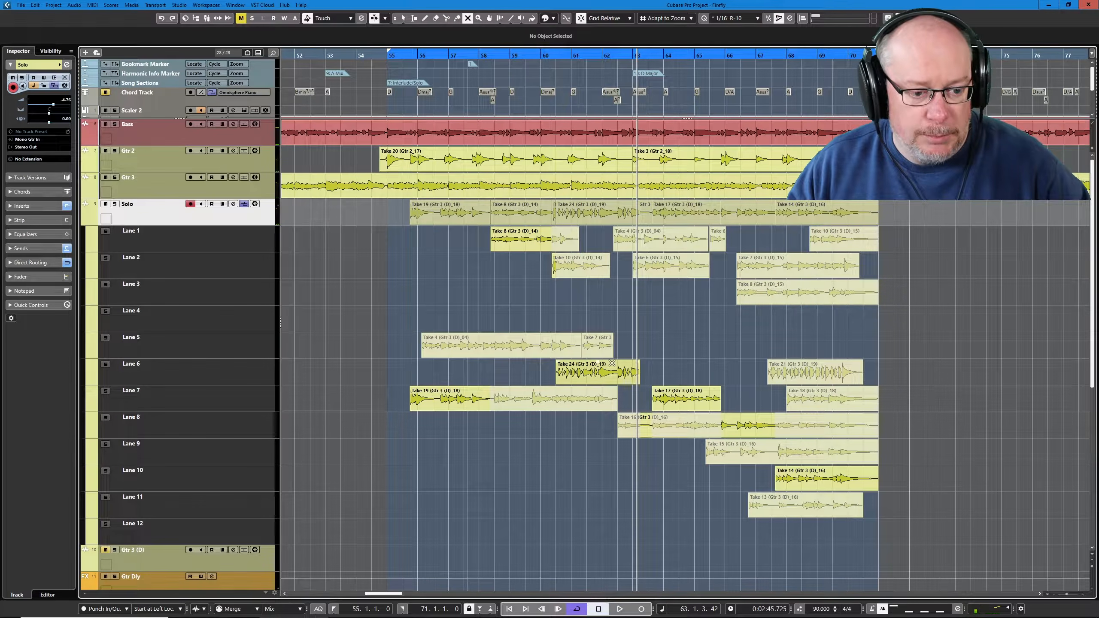
Step: Mute Take 24 on Lane 6 again
left_click(598, 376)
left_click(538, 377)
right_click(535, 372)
left_click(535, 371)
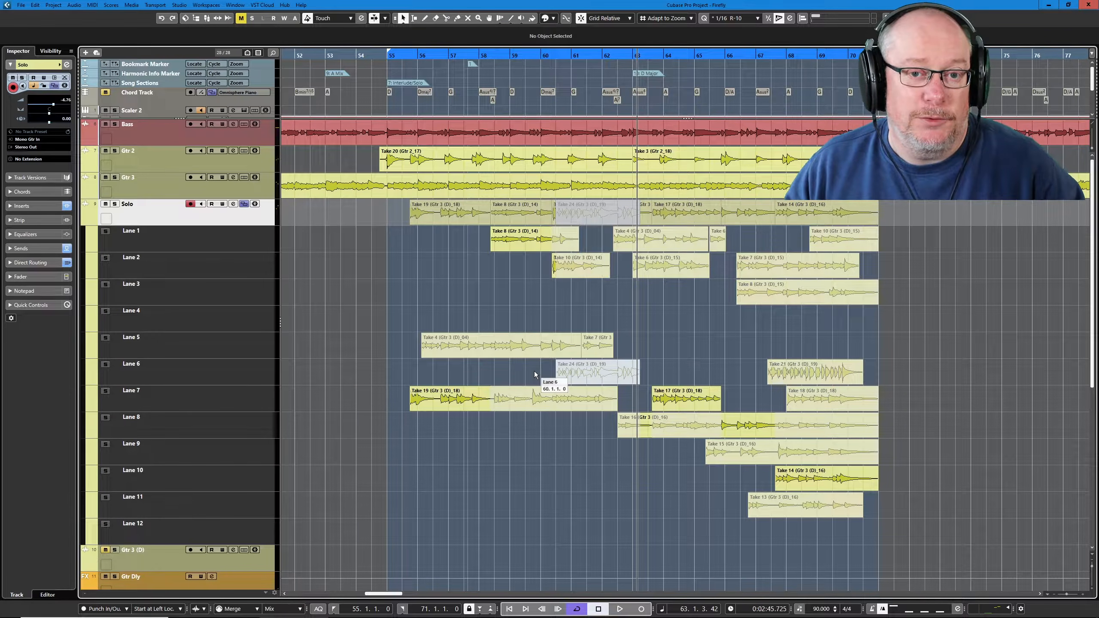
Step: Comp Take 19 on Lane 7 and Take 4 on Lane 5 into the solo, and play back the result
left_click(541, 397)
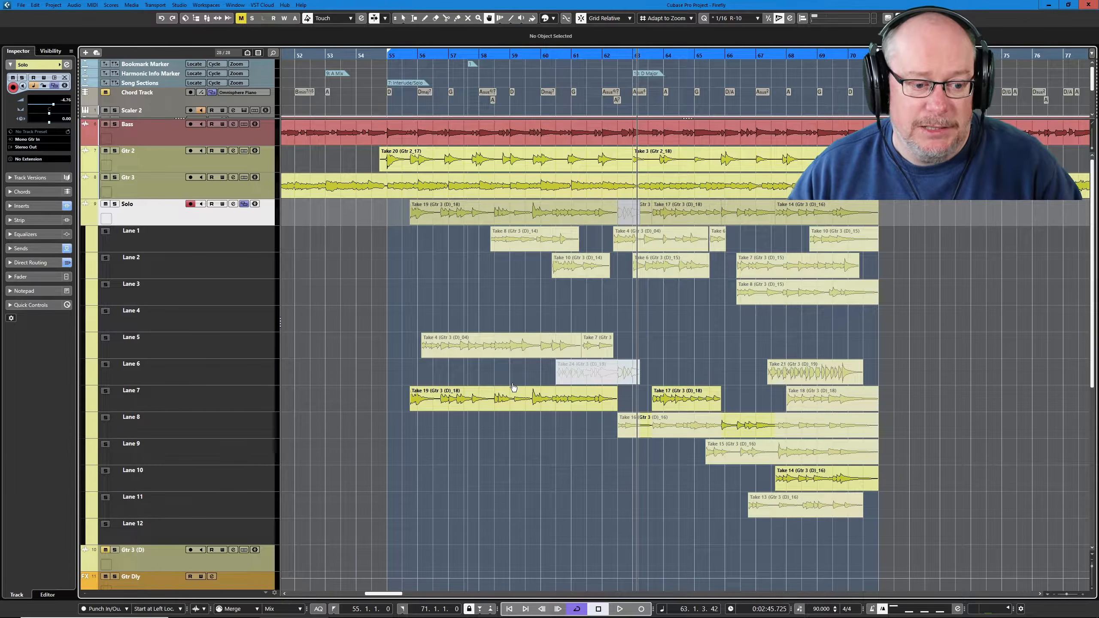
left_click(462, 349)
key("space")
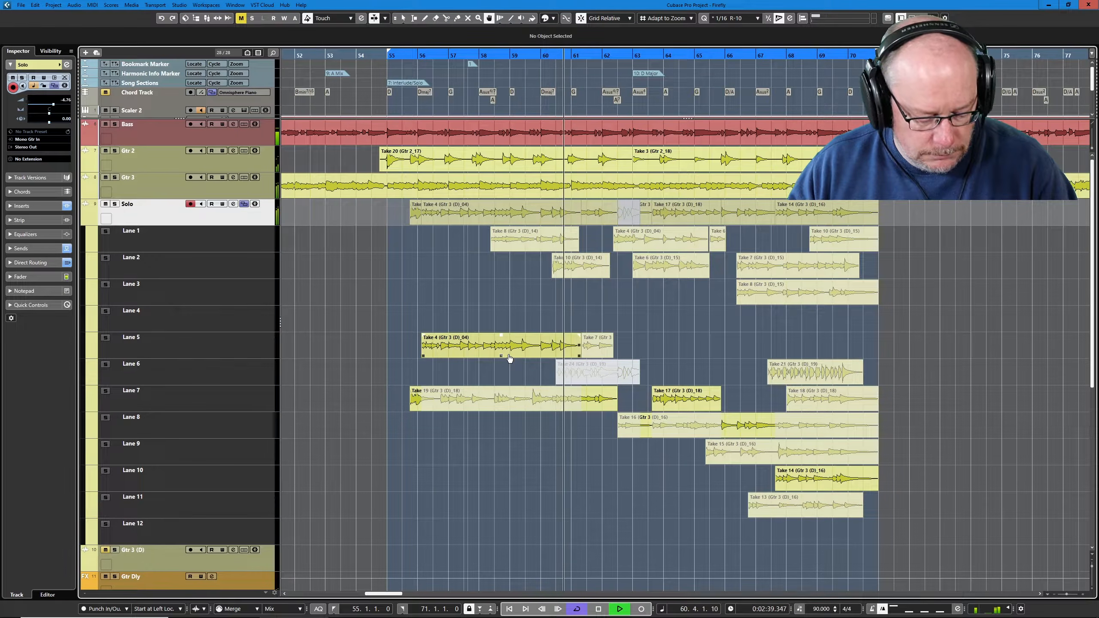
Step: Stop playback, split Take 4 on Lane 5 at bar 60 and erase the piece before the cut
key("5")
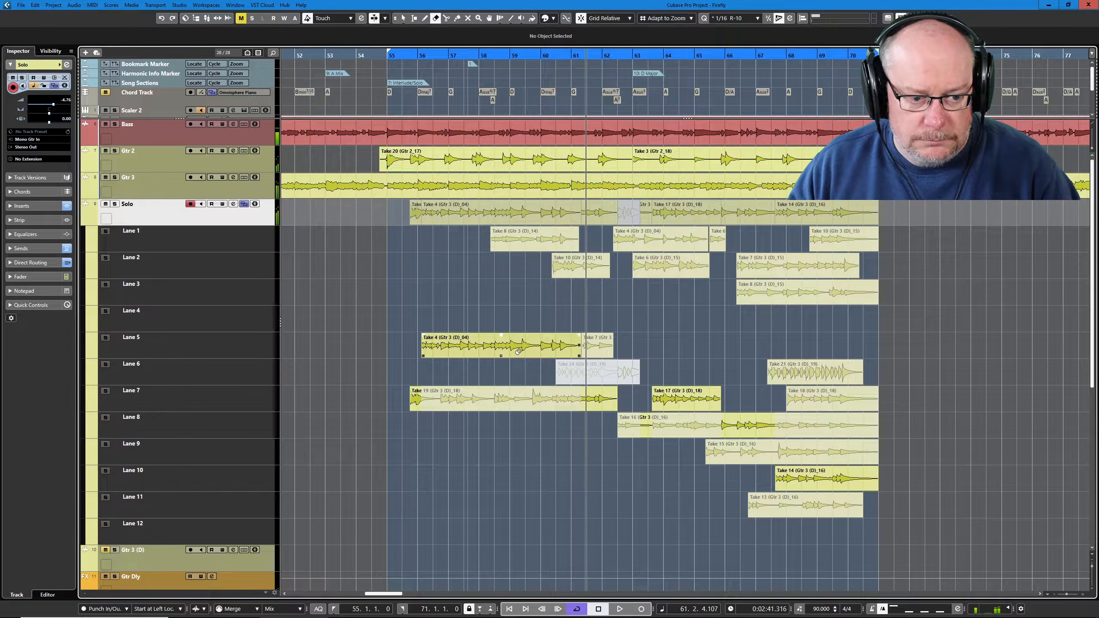
key("space")
right_click(517, 352)
left_click(539, 351)
left_click(540, 352)
right_click(513, 343)
left_click(556, 344)
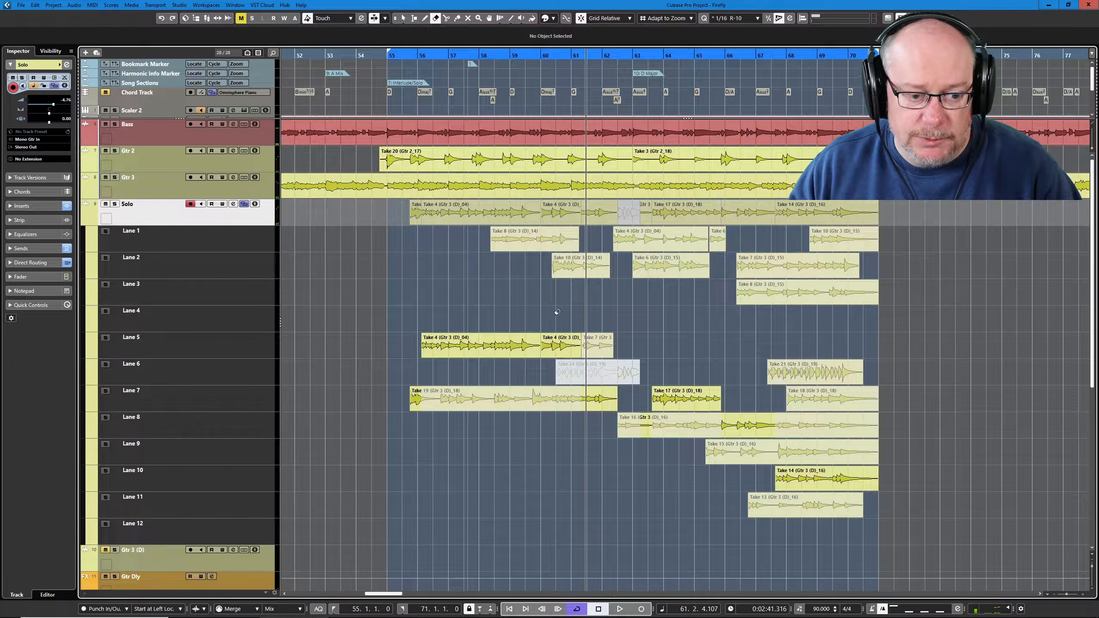
left_click(499, 342)
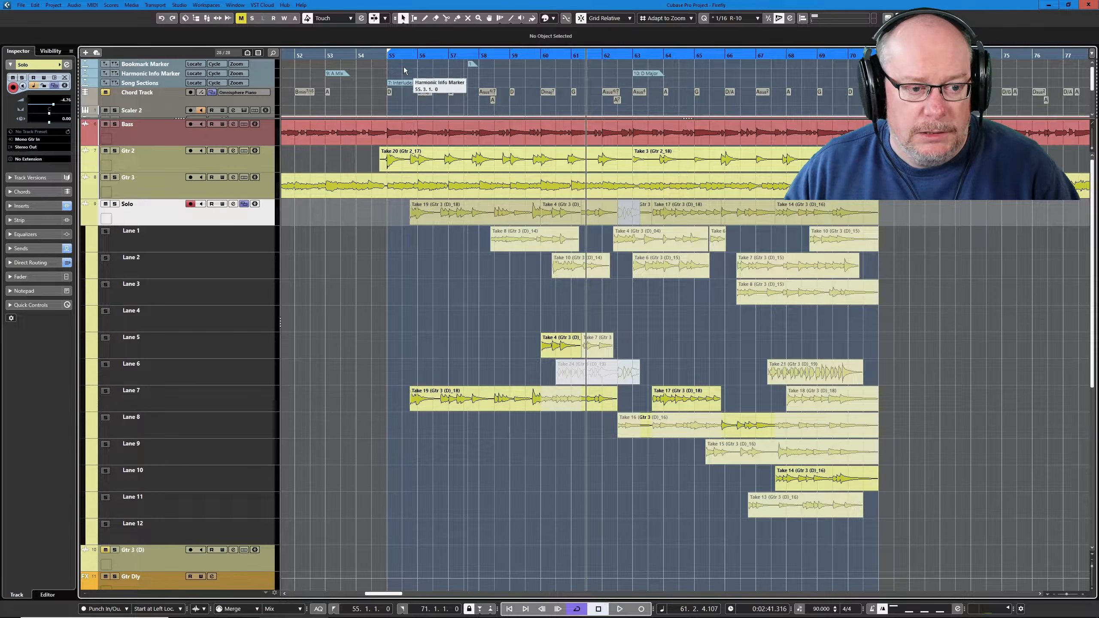
Step: Set the cycle range to bars 58–63 and comp Take 8 on Lane 1 and Takes 4 and 7 on Lane 5 while auditioning
left_click_drag(388, 51, 490, 59)
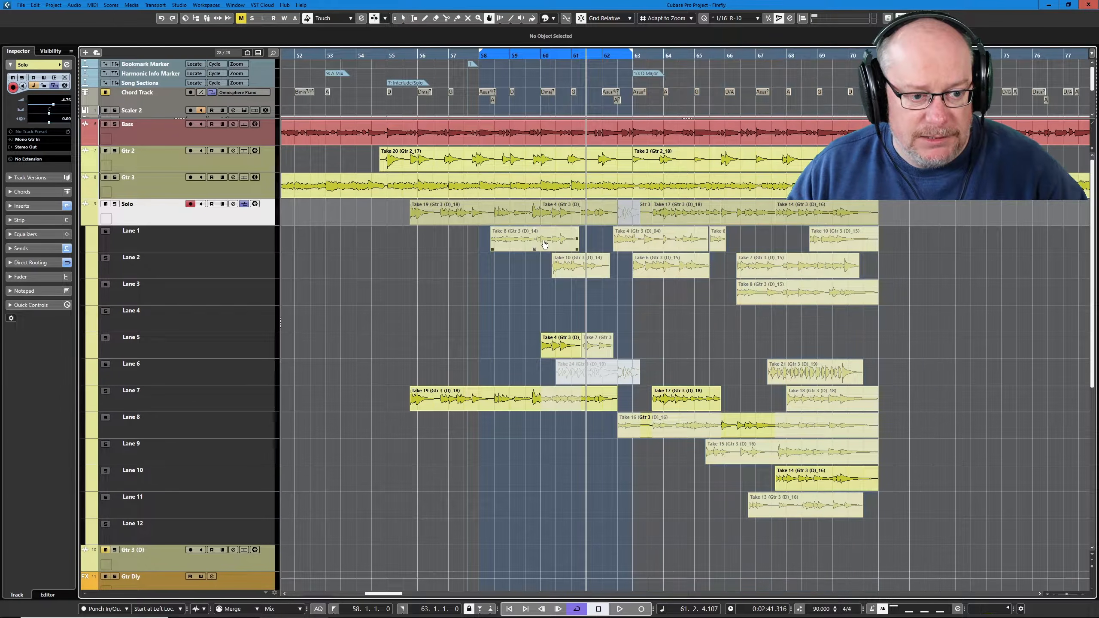
left_click(542, 242)
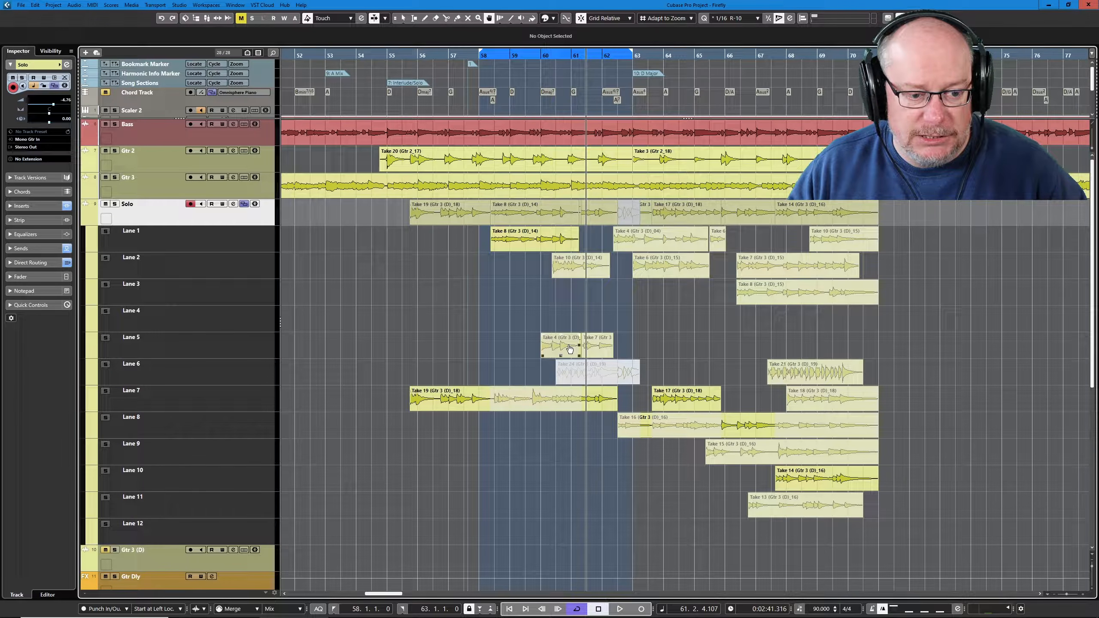
left_click(596, 354)
key("space")
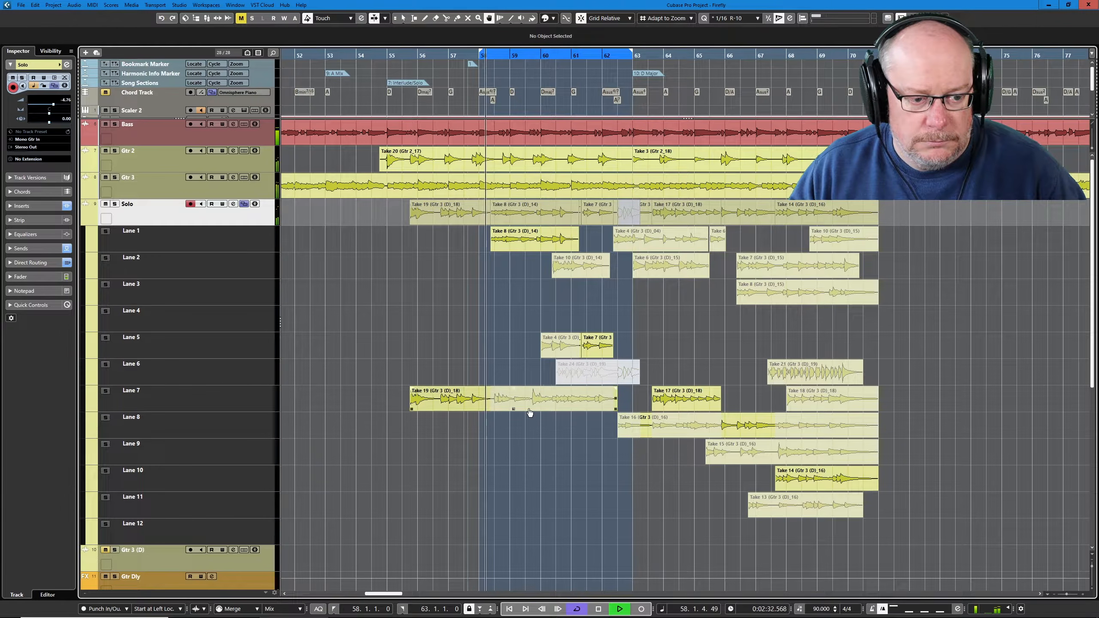
left_click(559, 350)
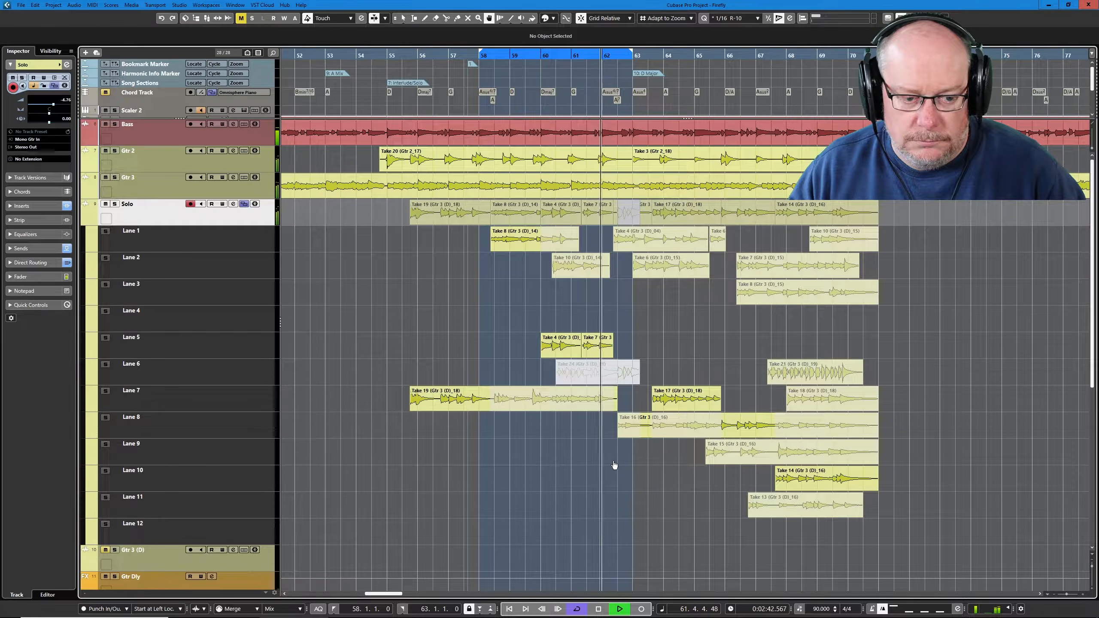
key("space")
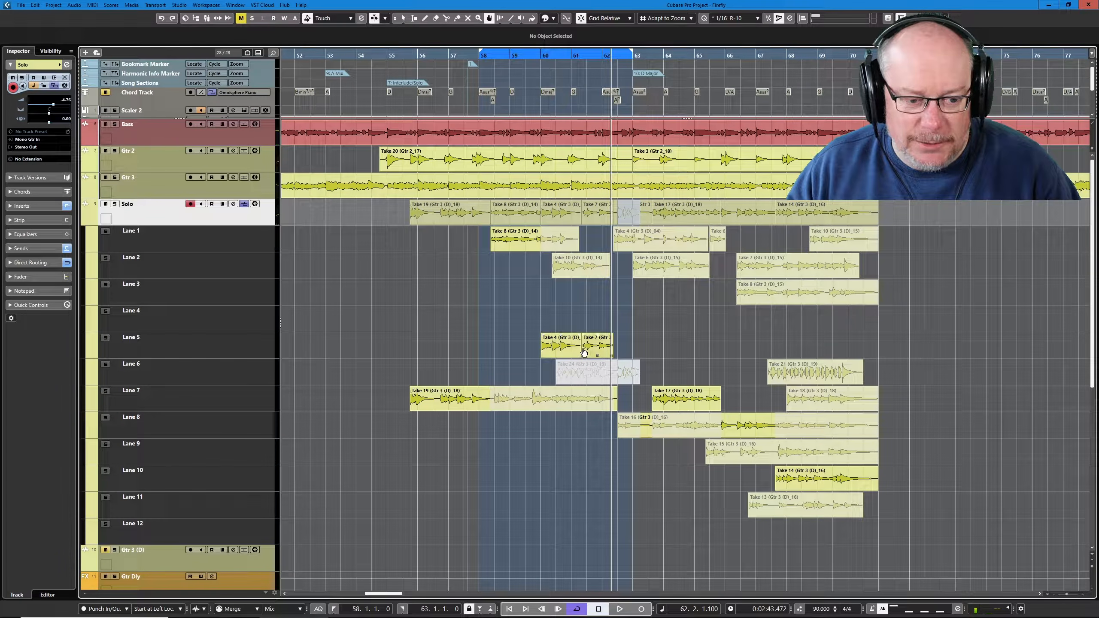
Step: Play back the solo from bar 60 to check the transition between Take 4 and Take 7
left_click(566, 55)
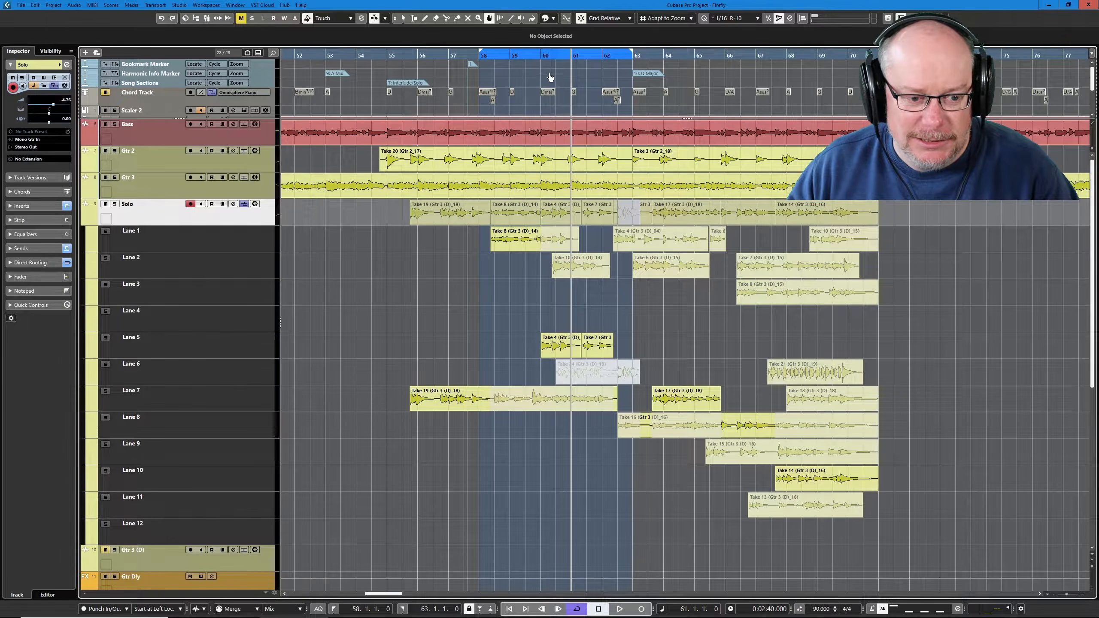
left_click(547, 54)
key("space")
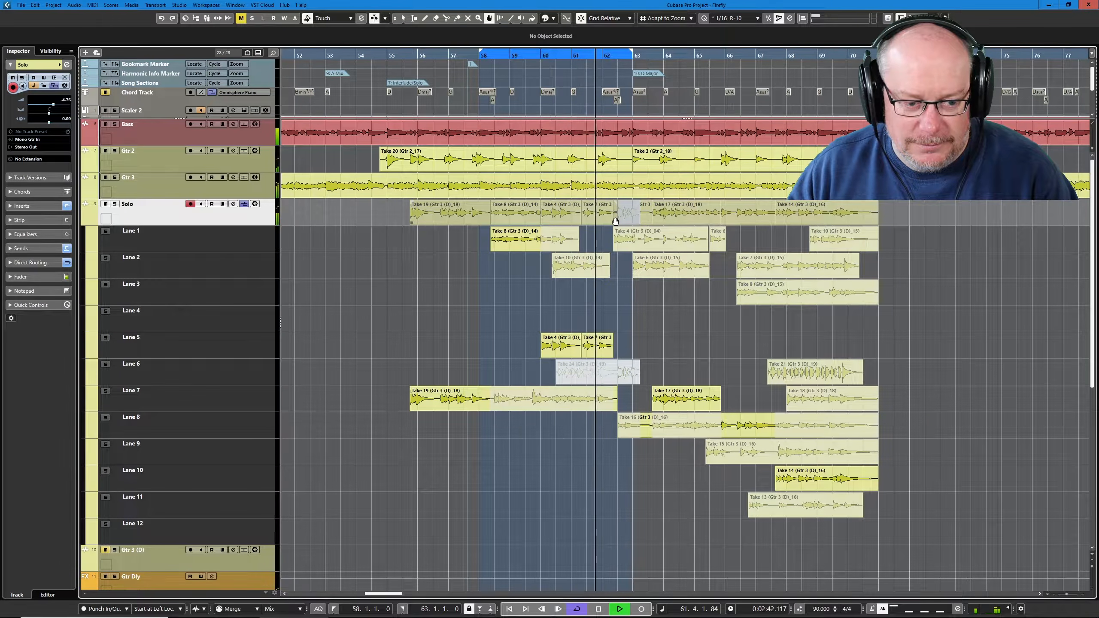
key("space")
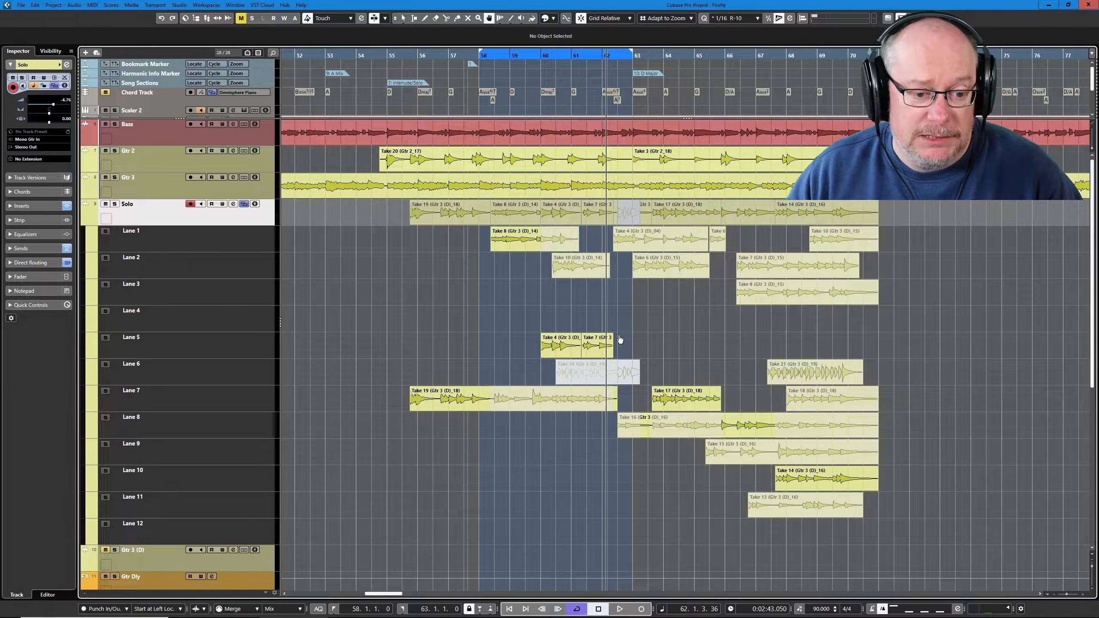
Step: Move the cycle range to bars 61–66 and play back that section of the solo
key("1")
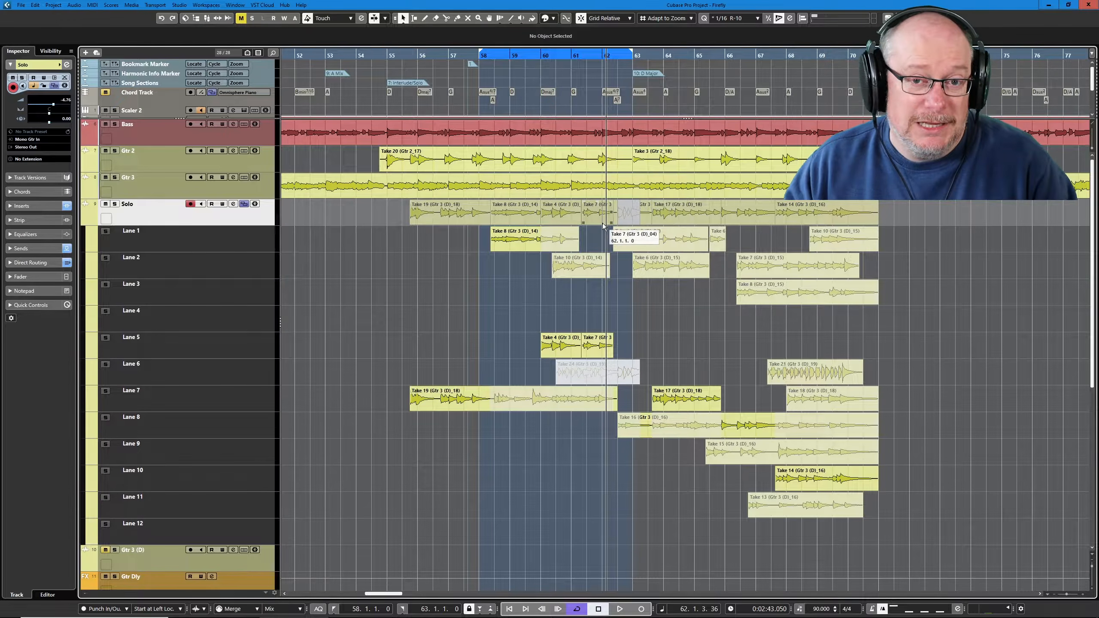
left_click_drag(582, 50, 660, 52)
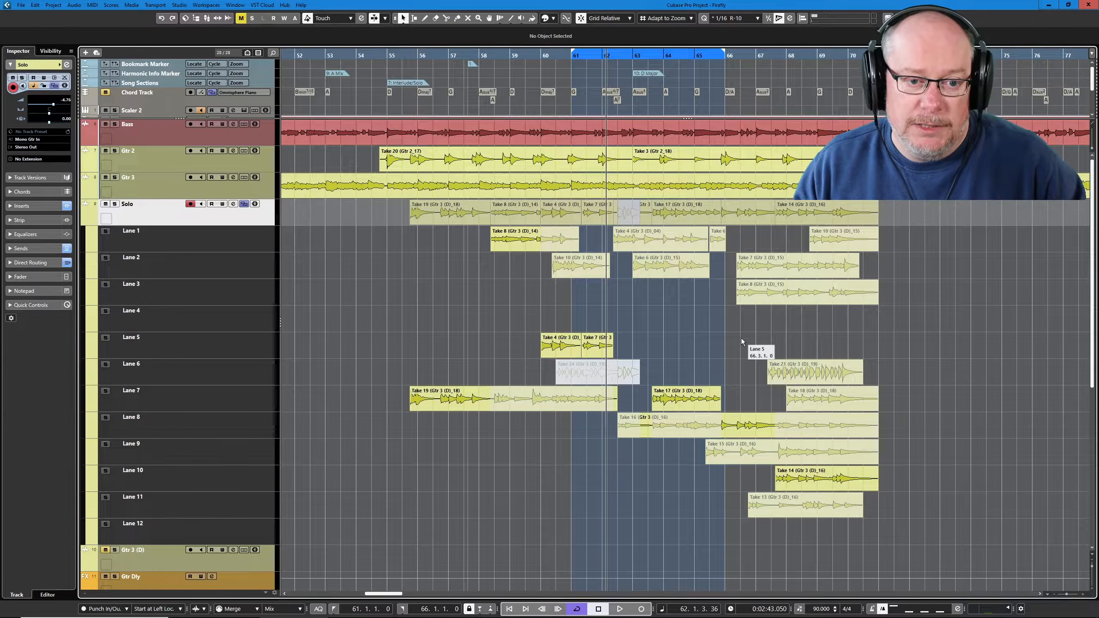
key("space")
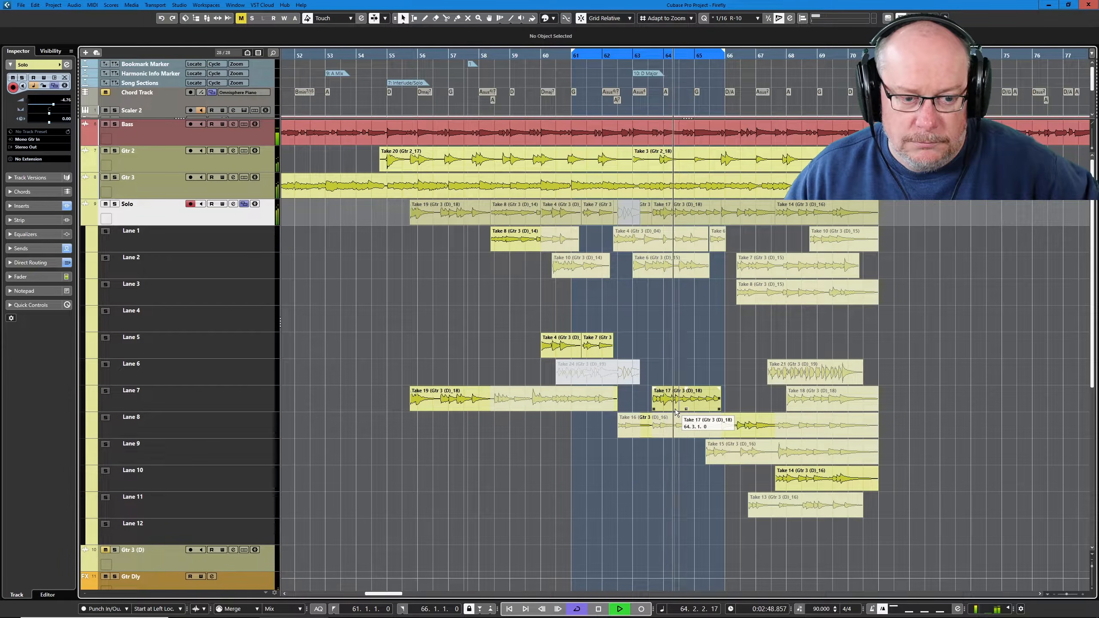
key("space")
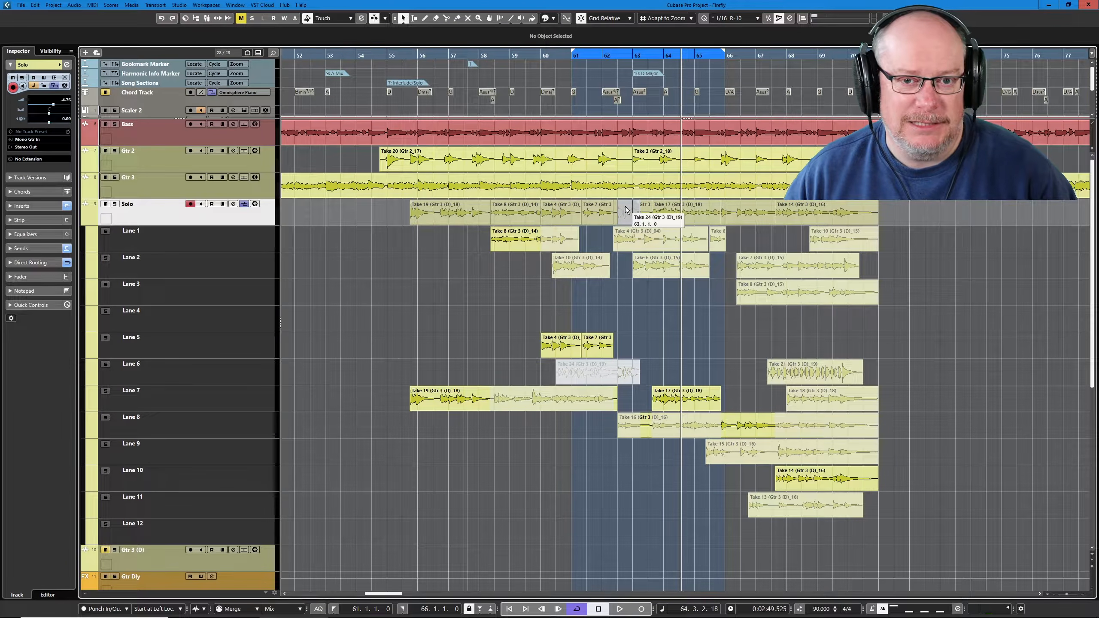
Step: Split Take 4 on Lane 1, Take 6 on Lane 2 and Take 16 on Lane 8 at 63.2.1 and erase the pieces before the cuts
right_click(639, 339)
left_click(672, 331)
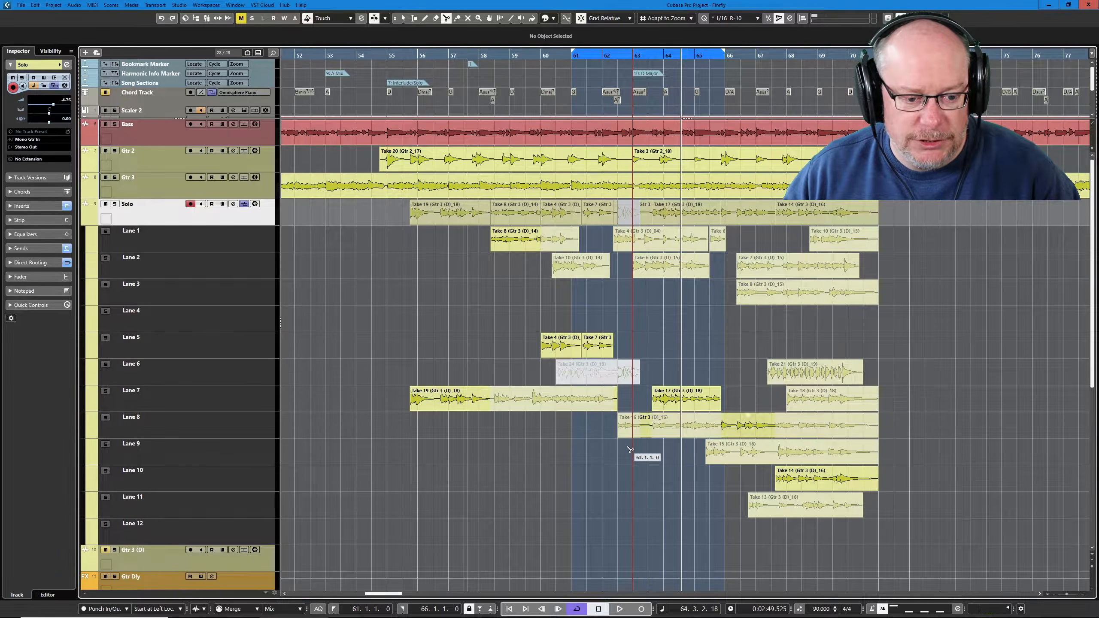
scroll(644, 428, "up", 2)
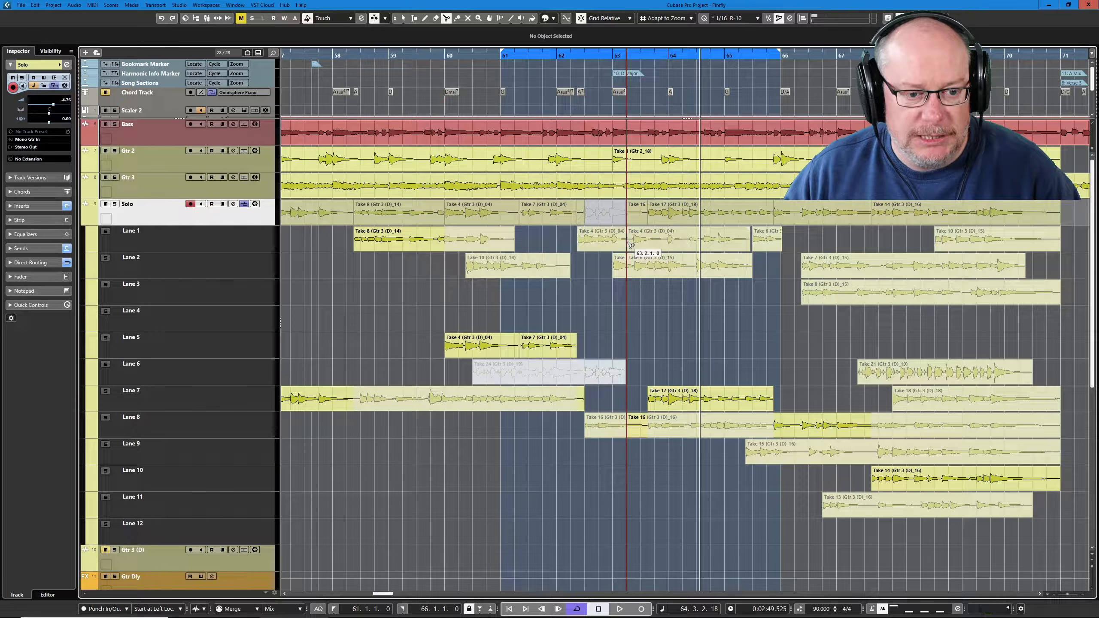
right_click(631, 308)
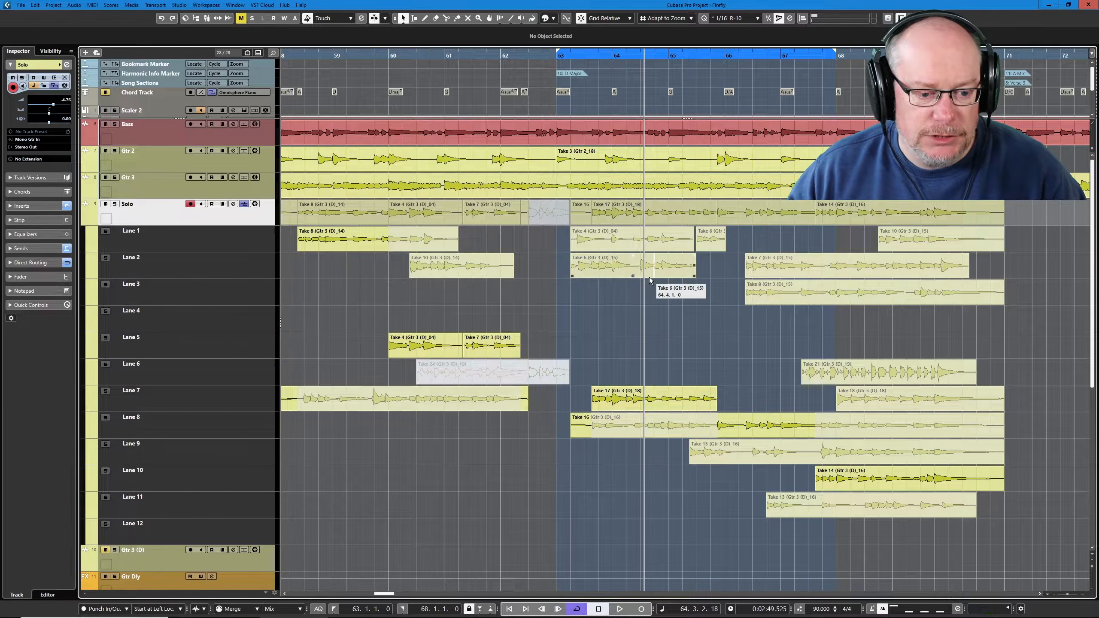
Step: Comp Takes 4 and 6 on Lane 1 with Take 15 on Lane 9, auditioning Takes 7 and 8 as alternatives
left_click(751, 259)
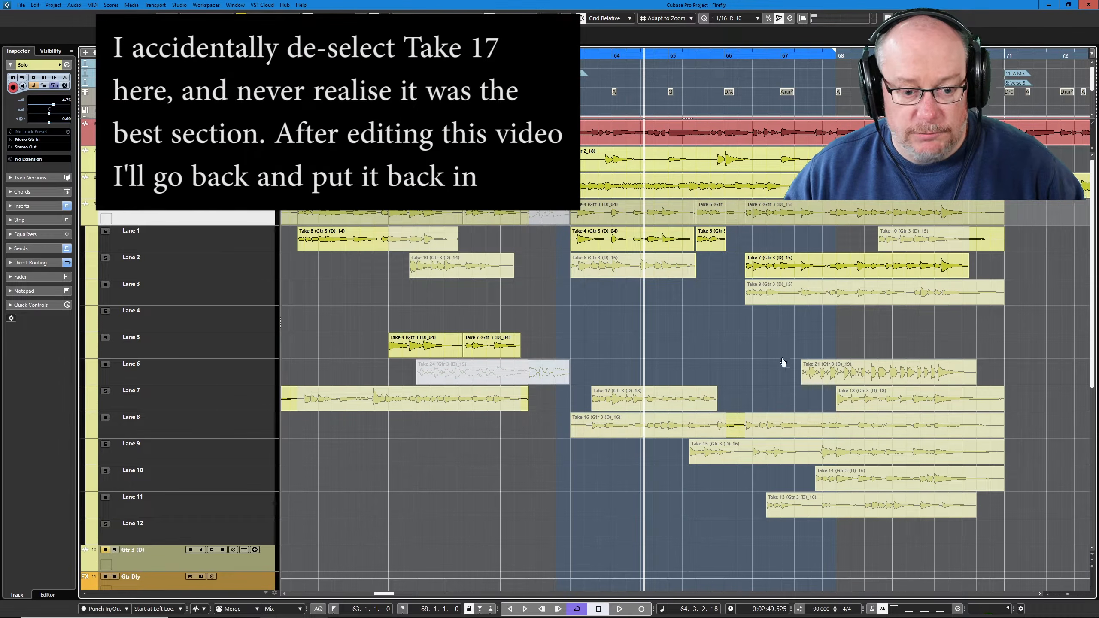
left_click(830, 296)
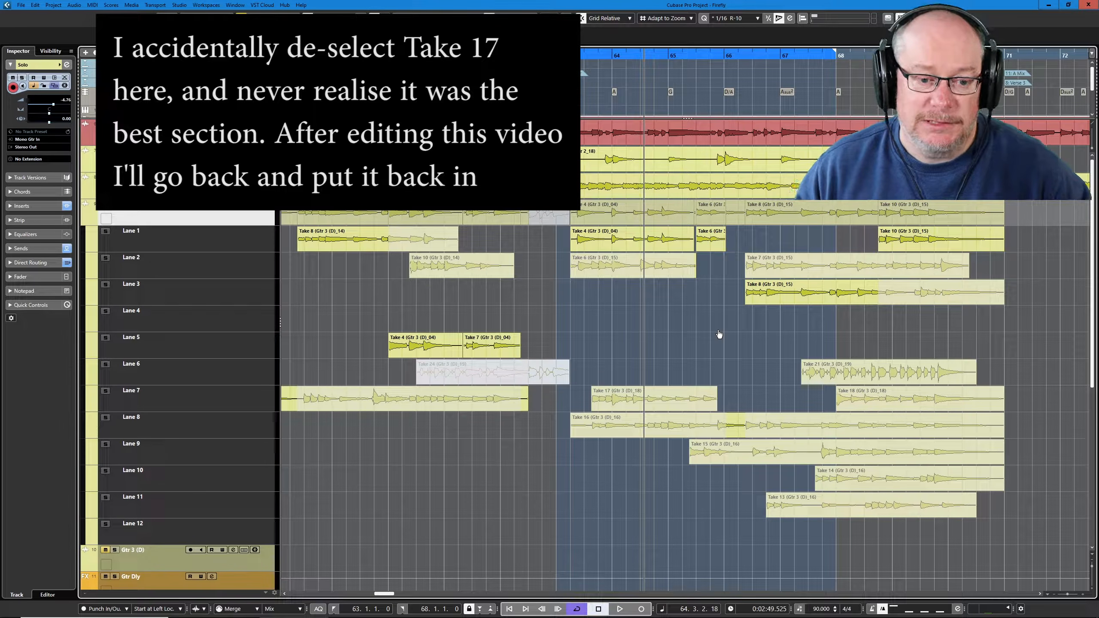
key("space")
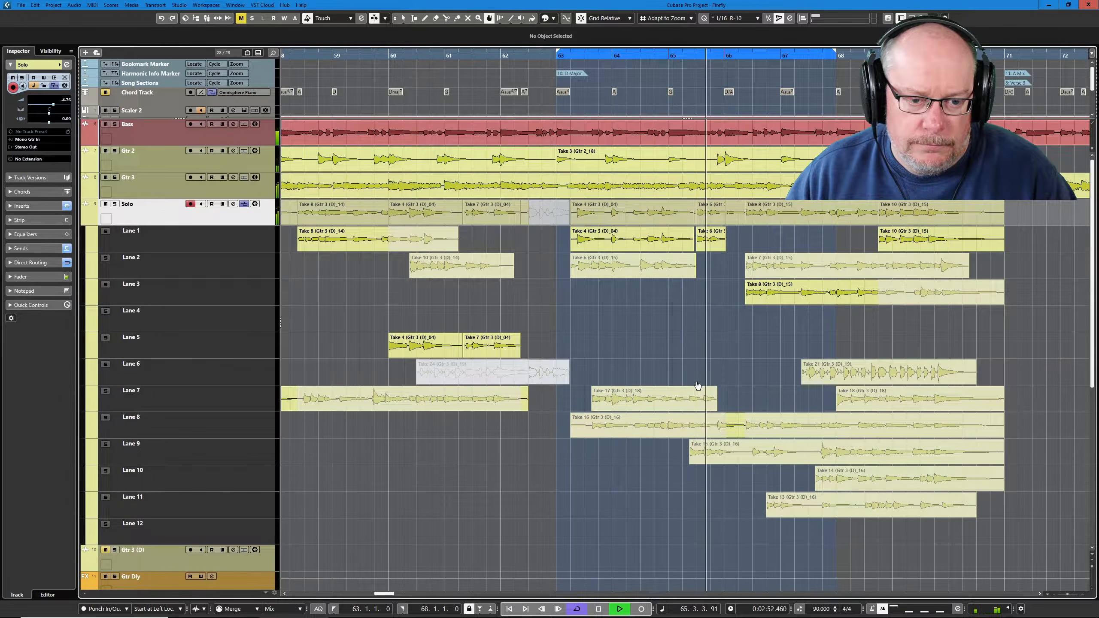
left_click(723, 456)
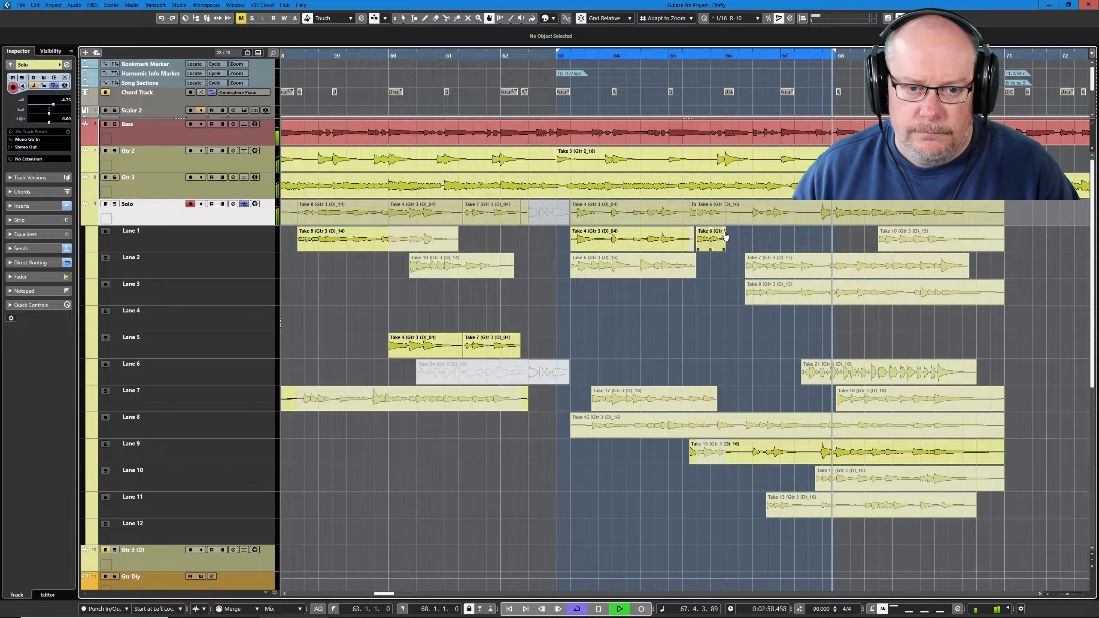
key("space")
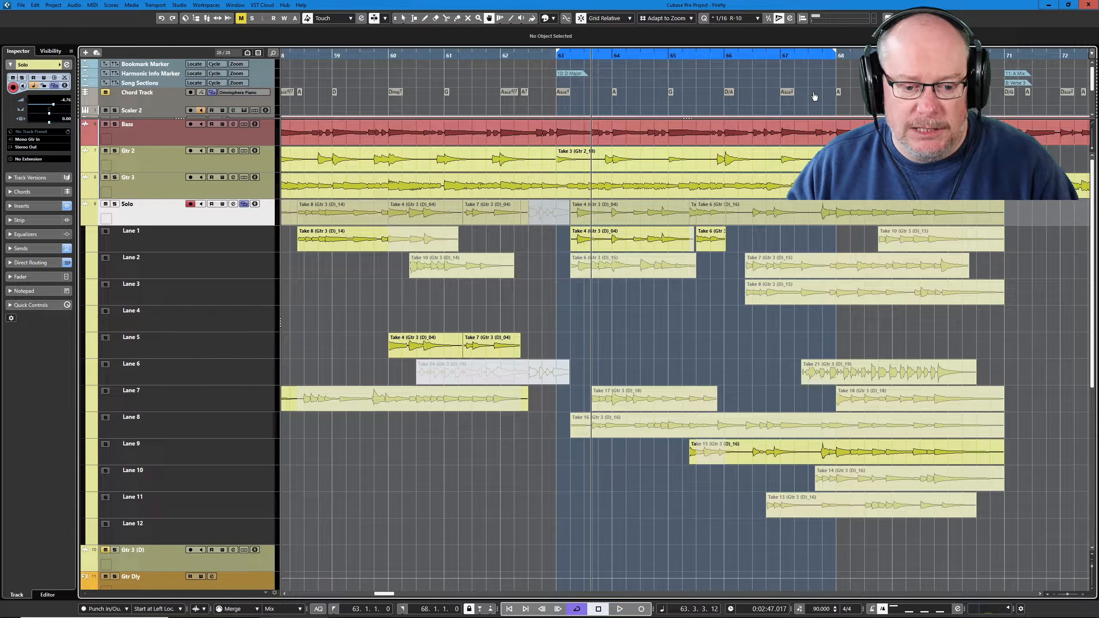
Step: Split the solo takes at both ends of Lane 1's Take 6 and audition Take 16 on Lane 8 from bar 66
scroll(817, 279, "up", 3)
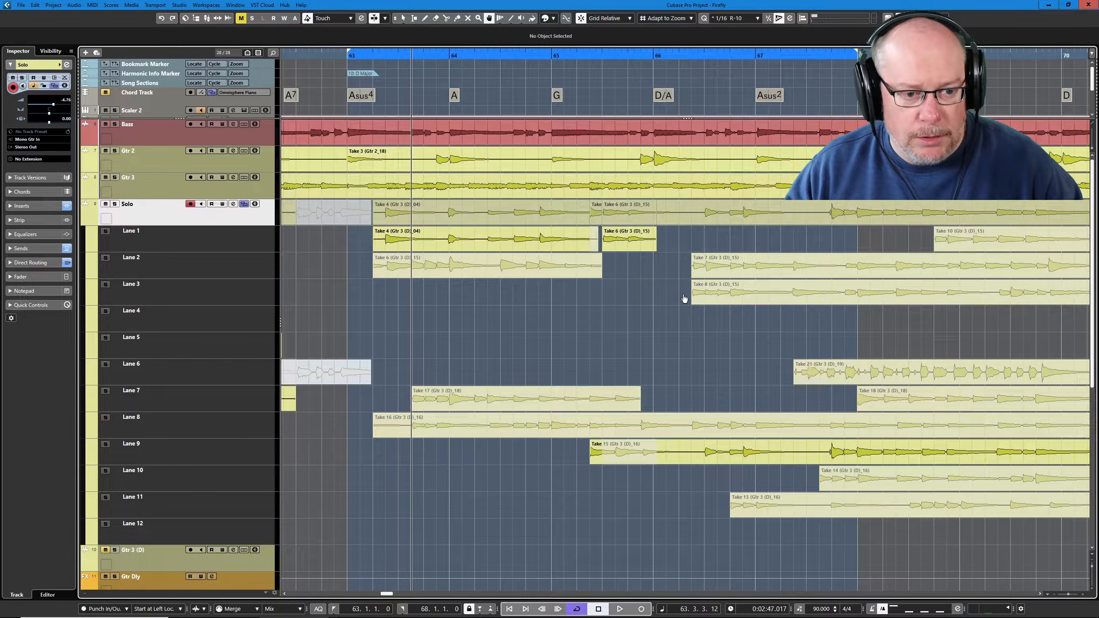
left_click(604, 404)
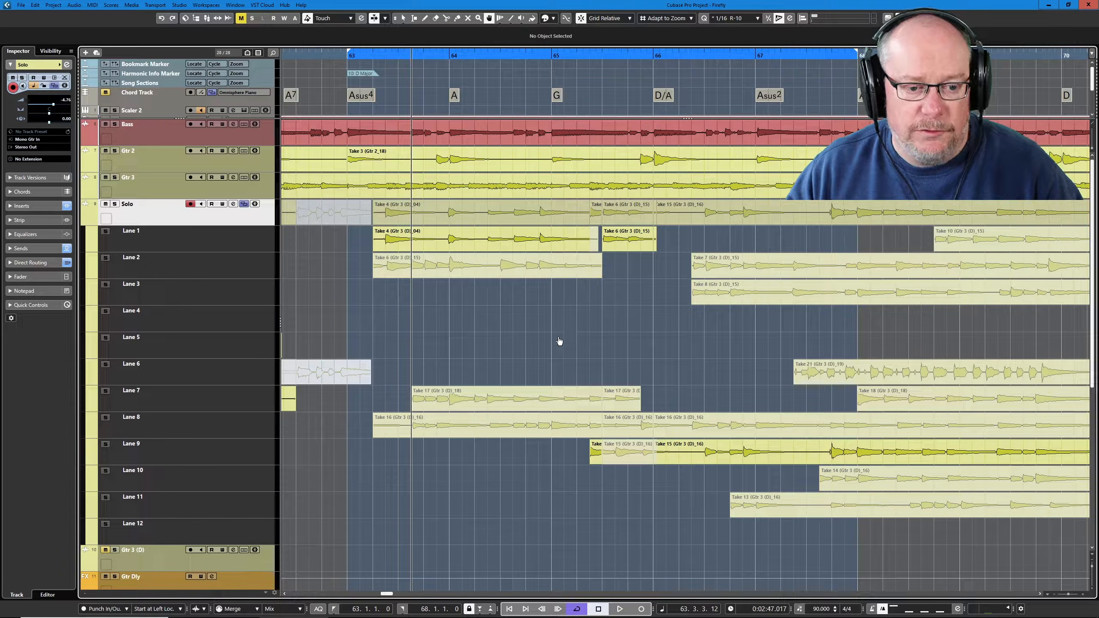
left_click(672, 428)
key("space")
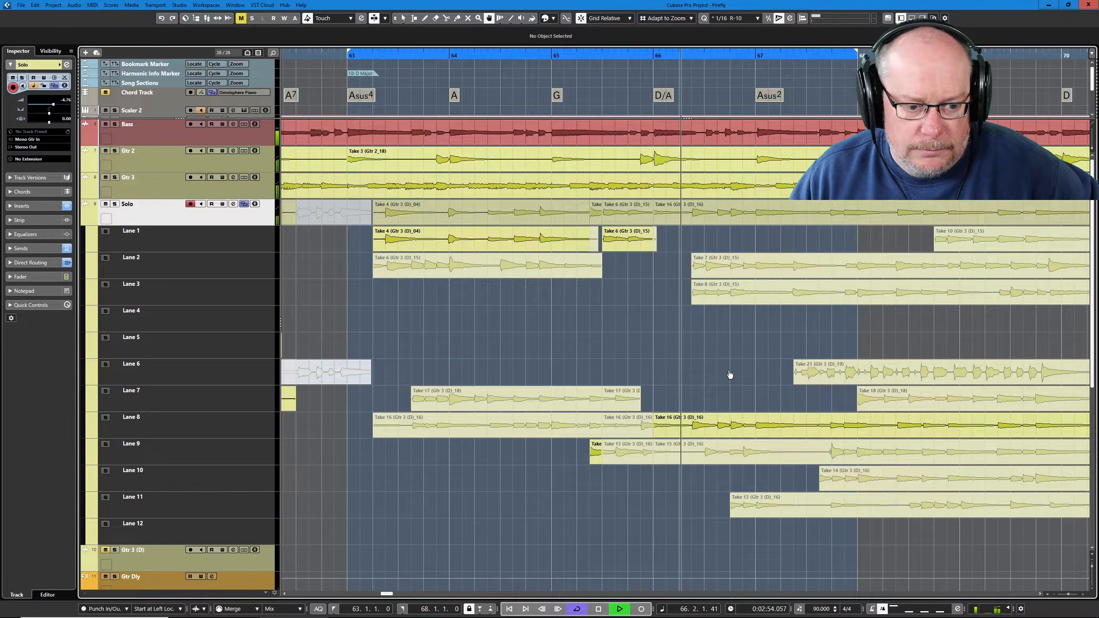
key("space")
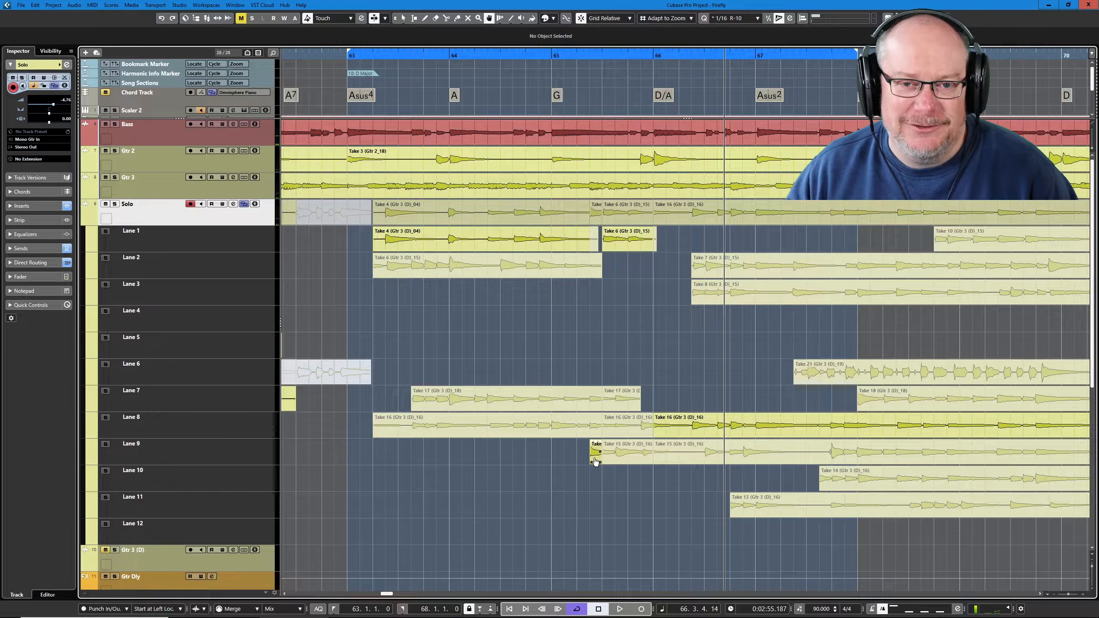
Step: Play back the section and switch the comp from bar 66 to Take 15 on Lane 9
key("space")
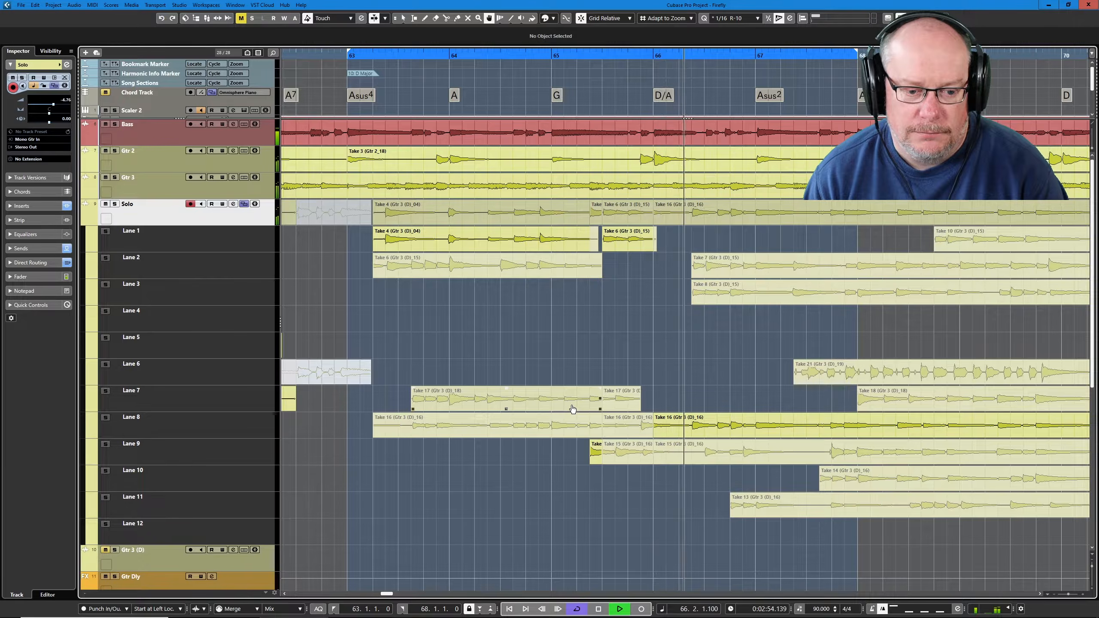
left_click(694, 458)
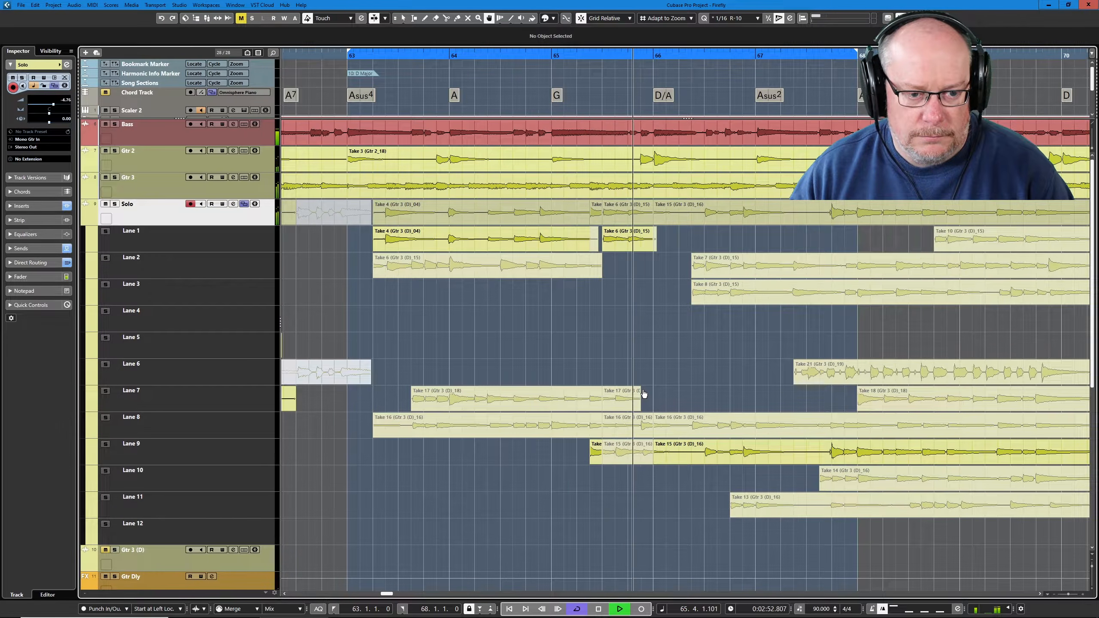
key("space")
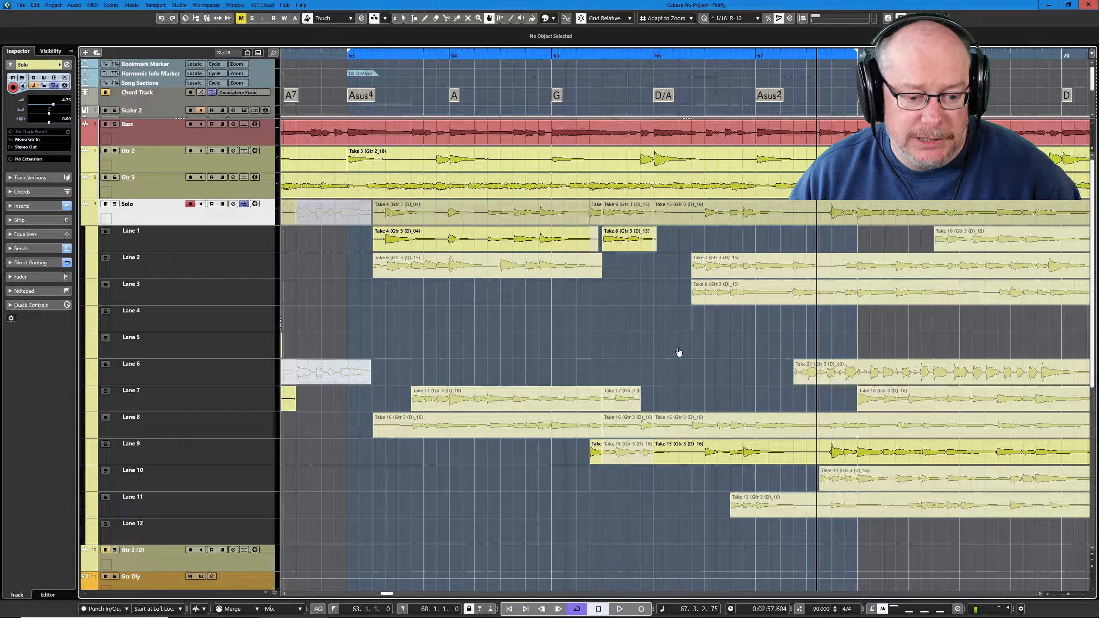
Step: Trim the end of Take 4 on Lane 1 to 65.2.3 and move the short Take 15 piece from Lane 9 into the gap
right_click(625, 297)
left_click(603, 298)
left_click(592, 246)
right_click(617, 246)
left_click(603, 239)
right_click(600, 363)
left_click(601, 363)
left_click_drag(595, 452, 599, 421)
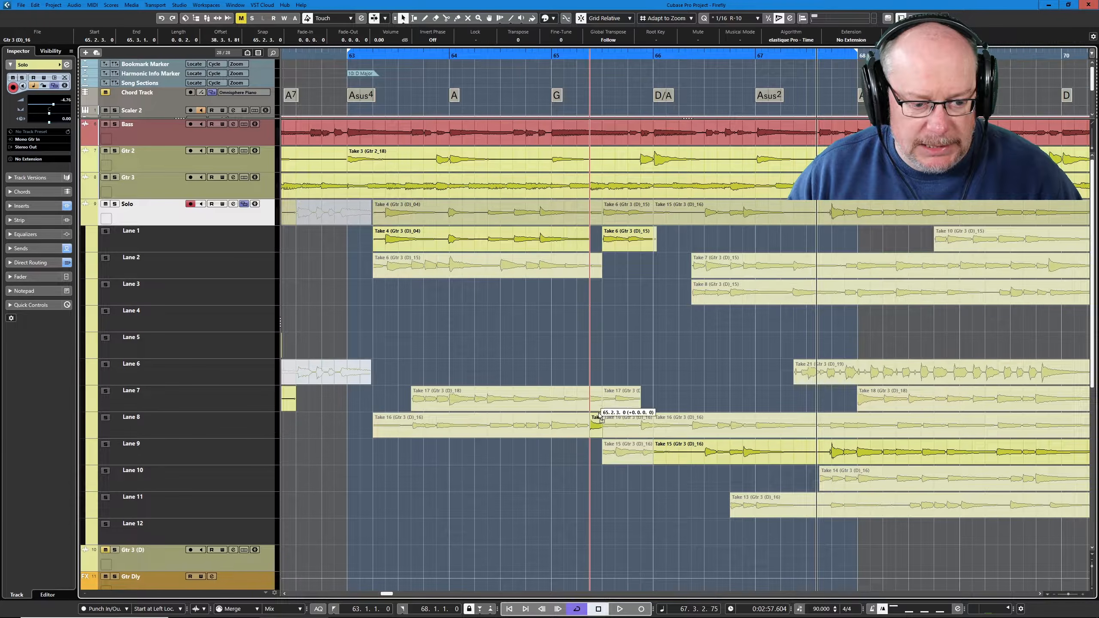
left_click_drag(596, 247, 596, 246)
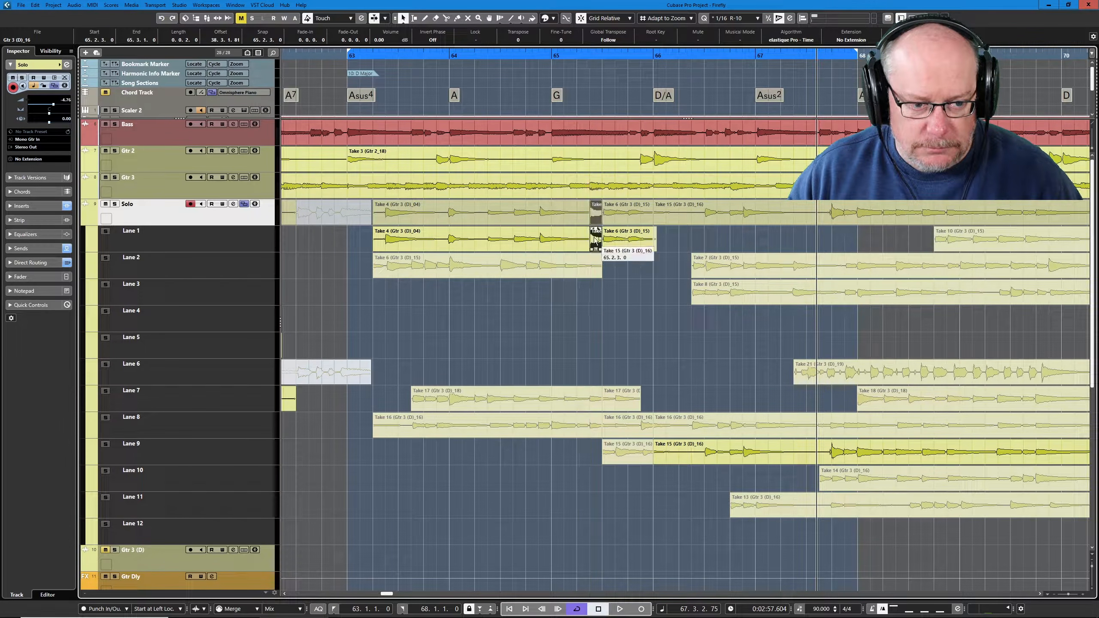
left_click(586, 247)
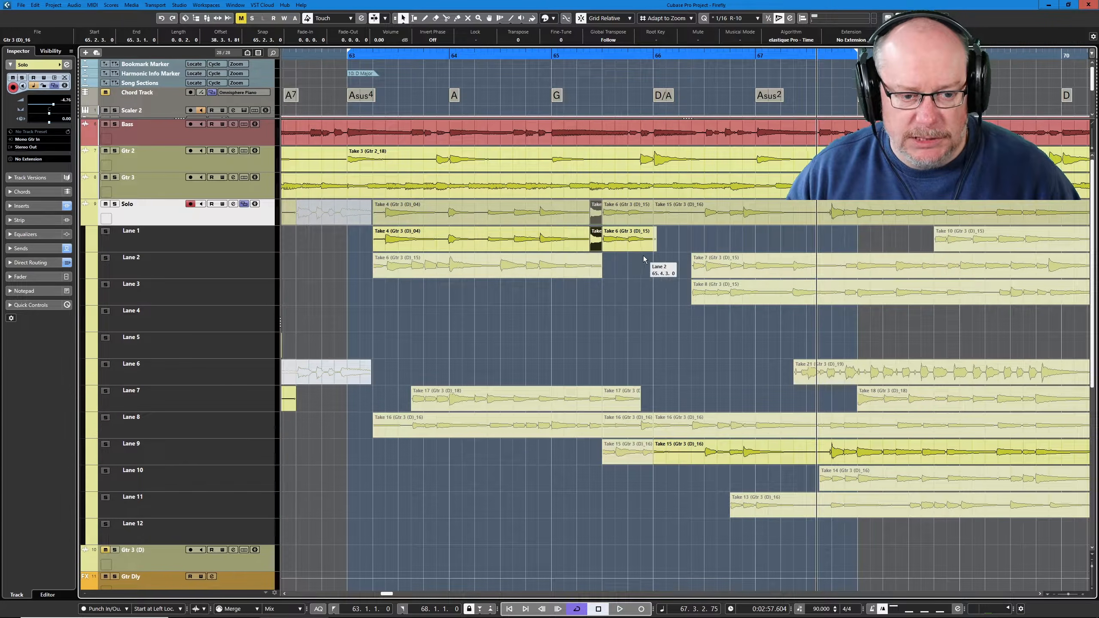
Step: Extend the Take 6 piece after bar 66 on Lane 1 to 66.2.3 and play back from bar 63
scroll(655, 242, "up", 3)
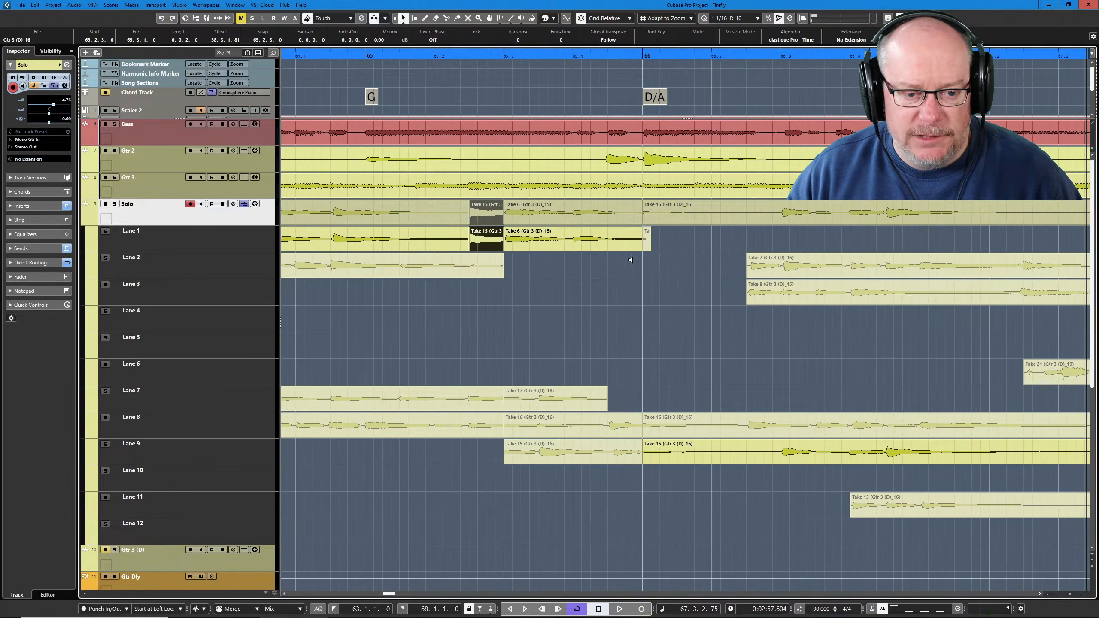
left_click_drag(651, 251, 745, 255)
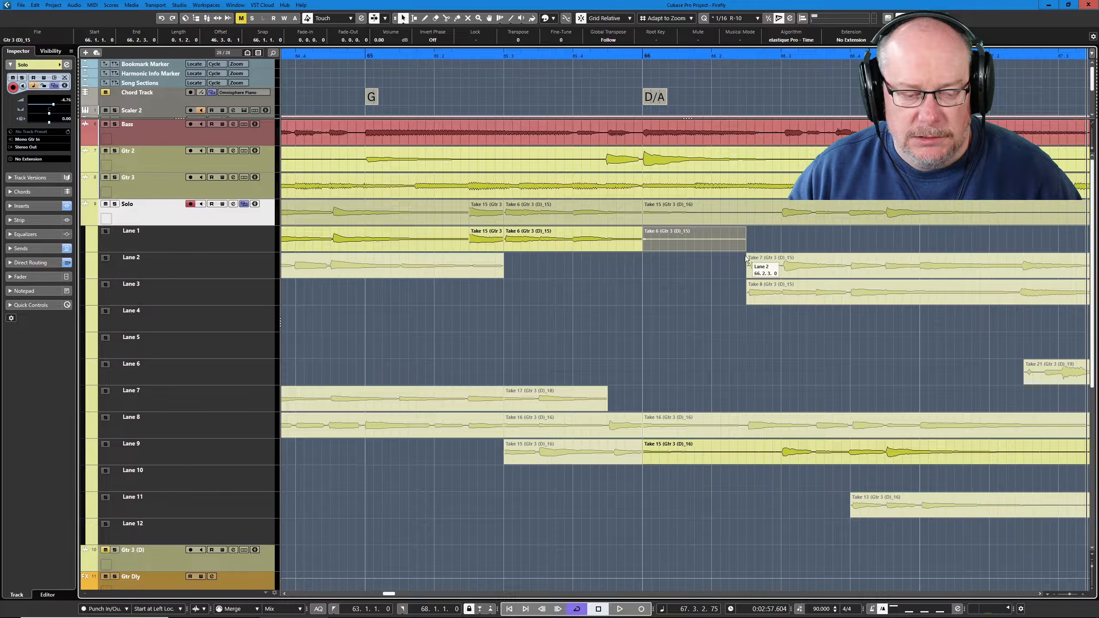
scroll(685, 293, "down", 4)
key("KP_1")
key("space")
left_click(667, 260)
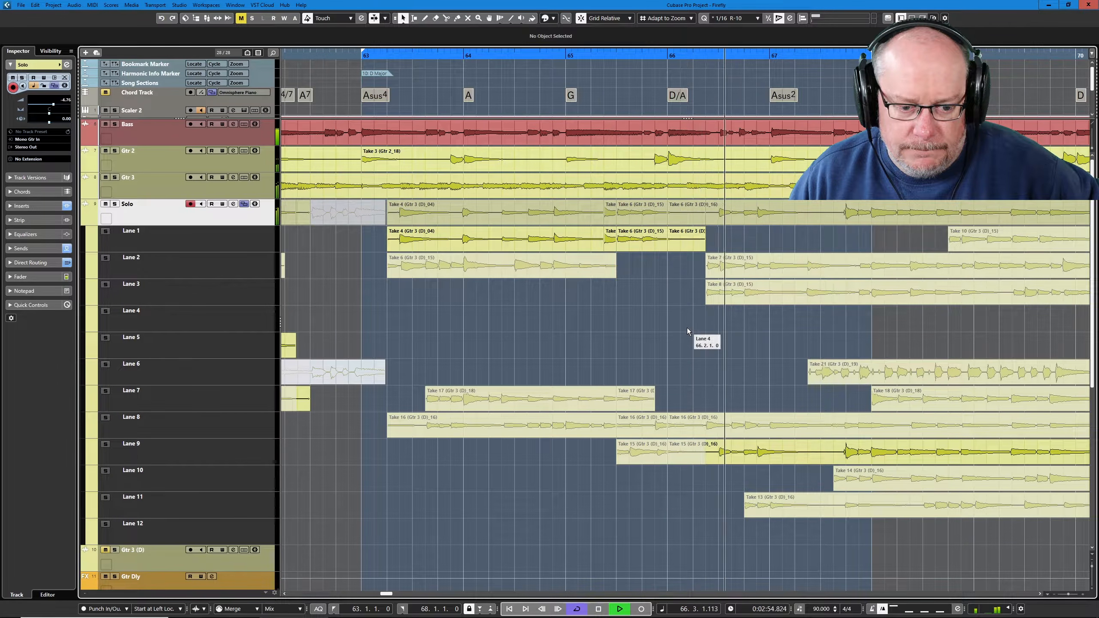
key("space")
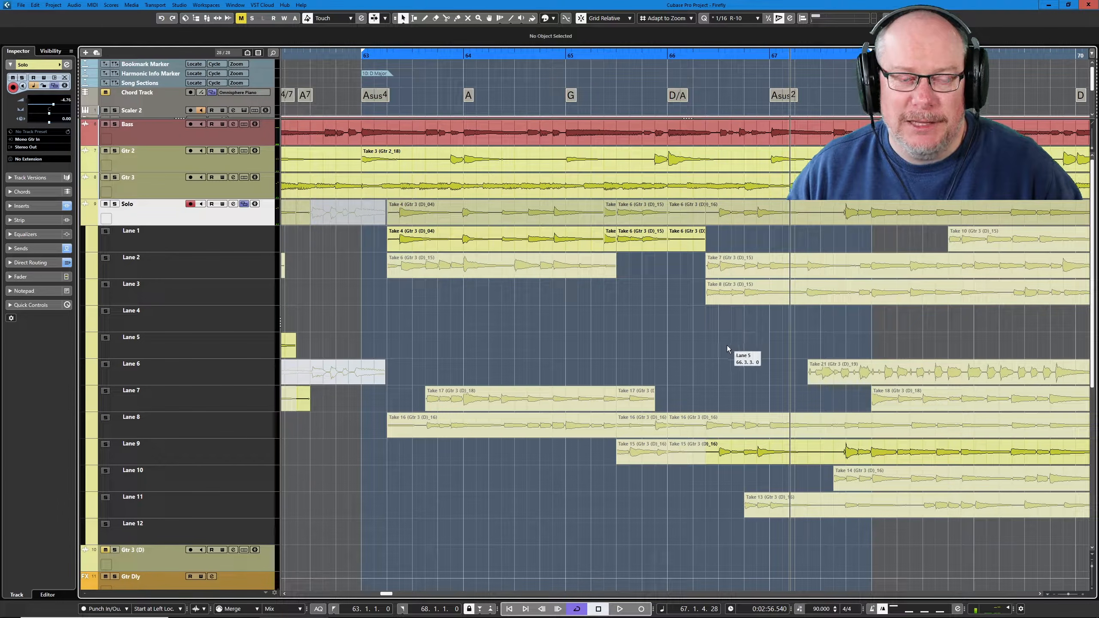
Step: Comp Take 8 on Lane 3 after Take 6, set the cycle start to 65.3.1 and play back from there
left_click(736, 290)
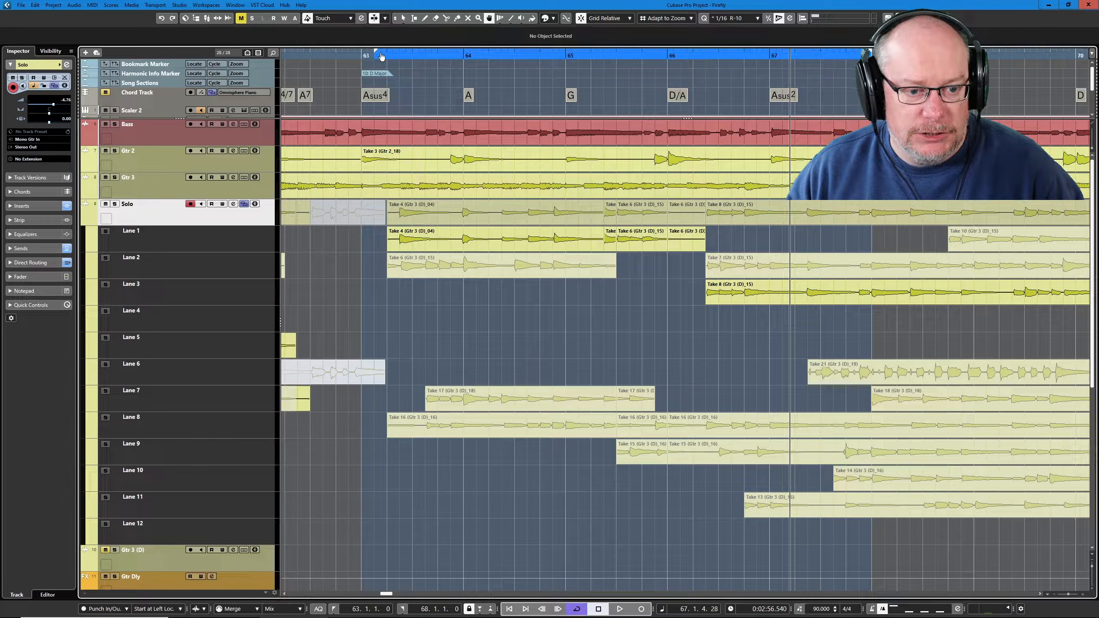
left_click_drag(624, 90, 623, 92)
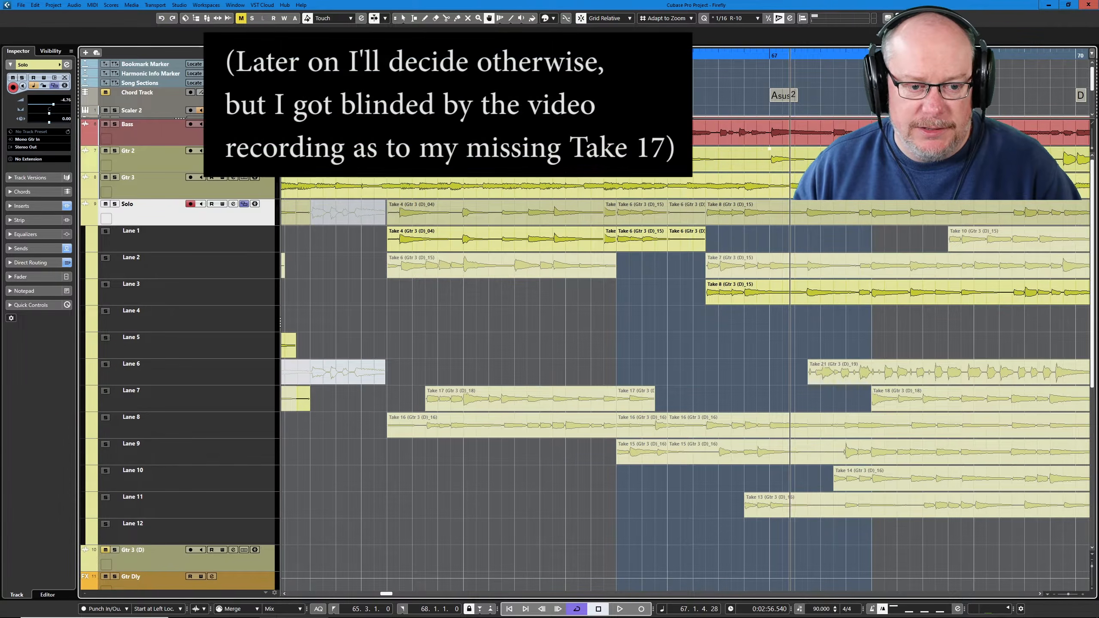
key("KP_1")
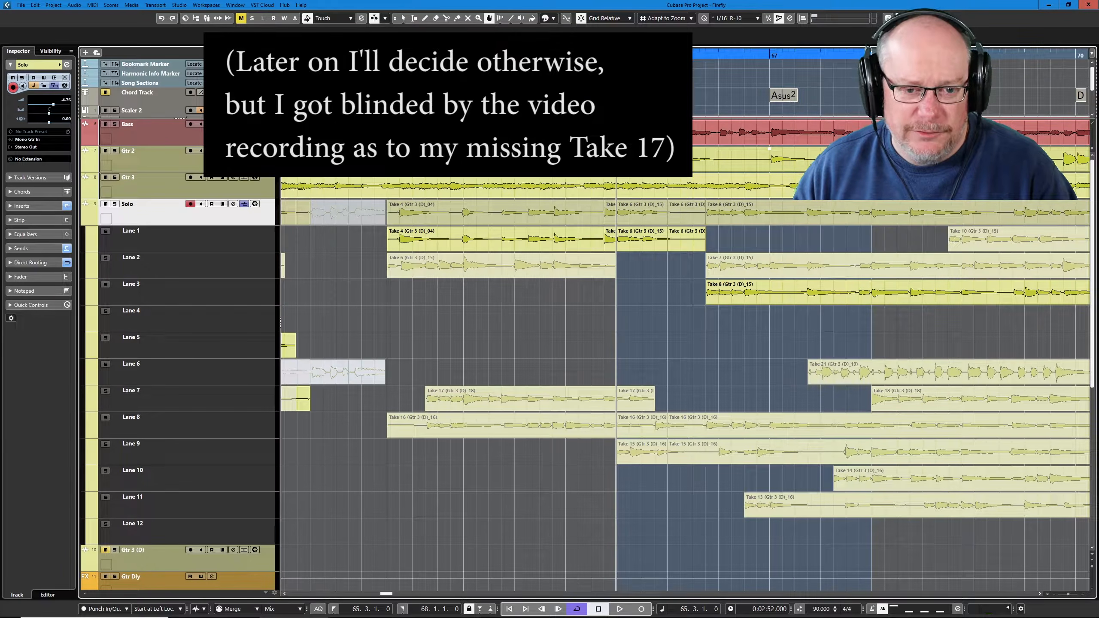
key("space")
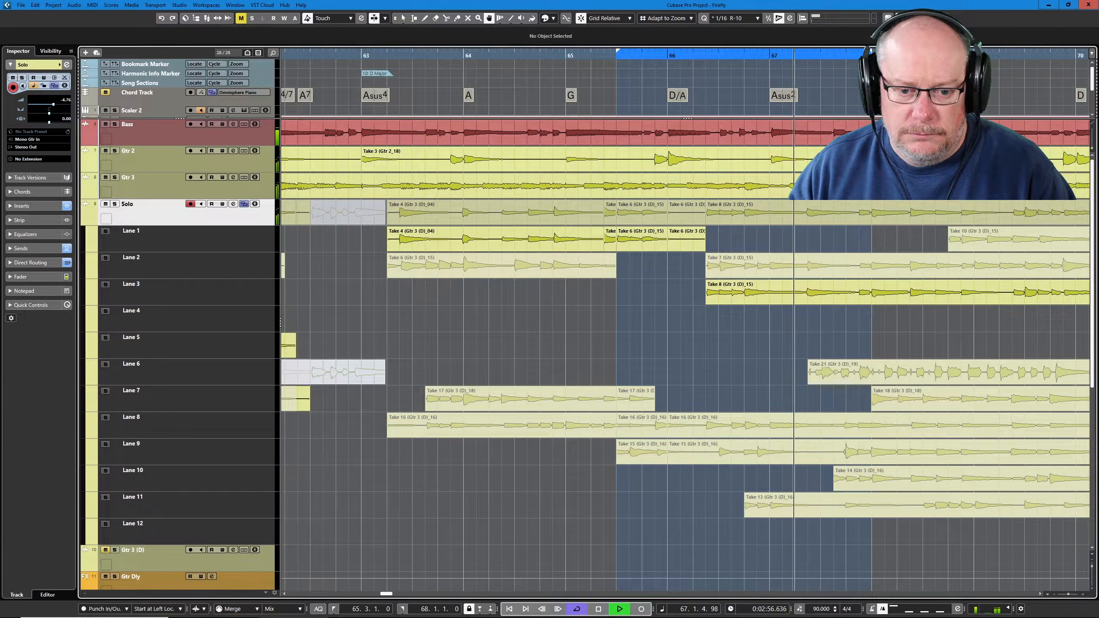
key("space")
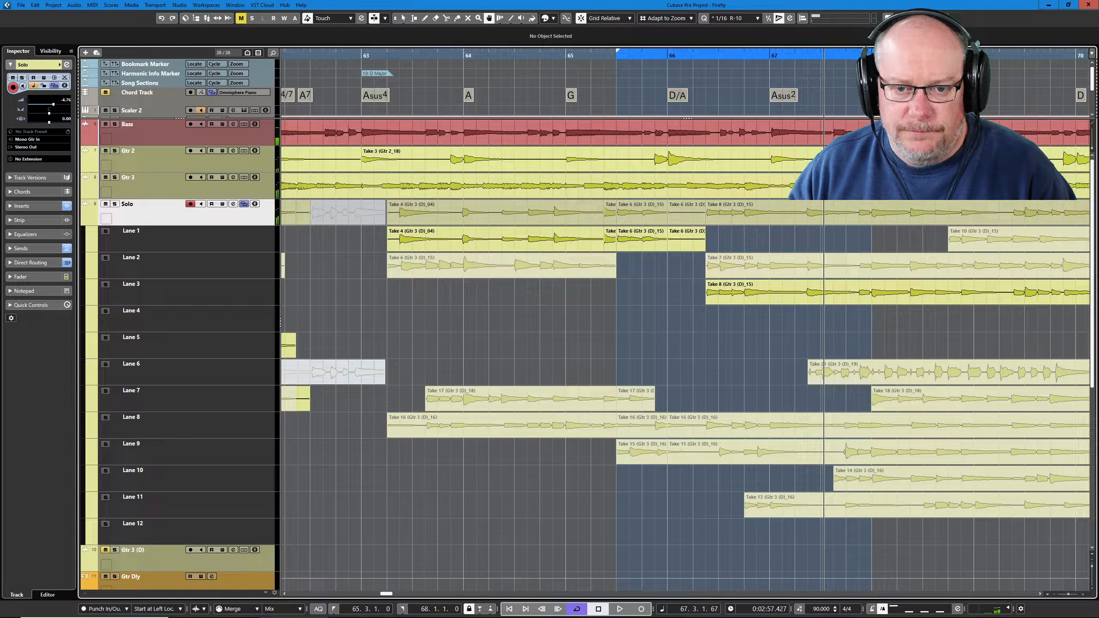
Step: Extend the cycle end to bar 69 and audition Take 8 on Lane 3 against Take 7 on Lane 2
scroll(637, 269, "right", 4)
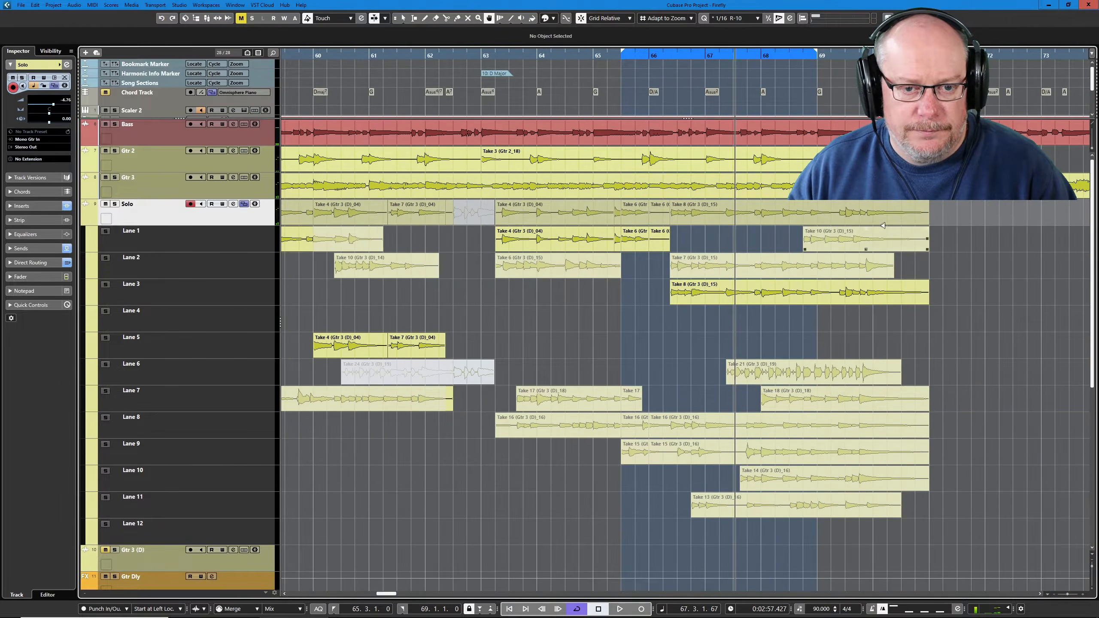
key("space")
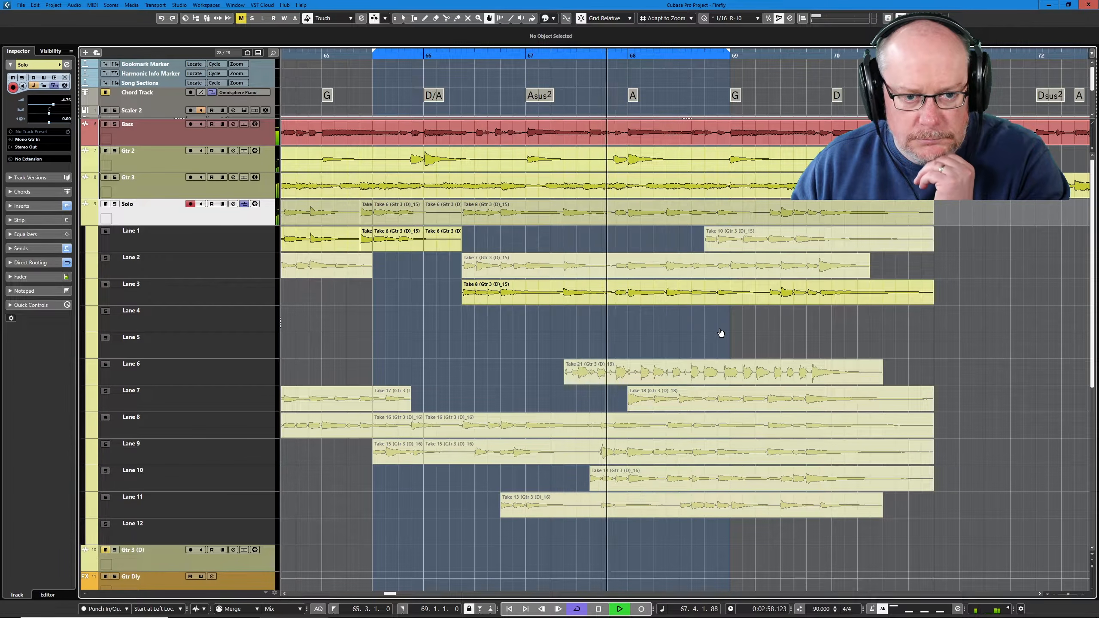
left_click(611, 272)
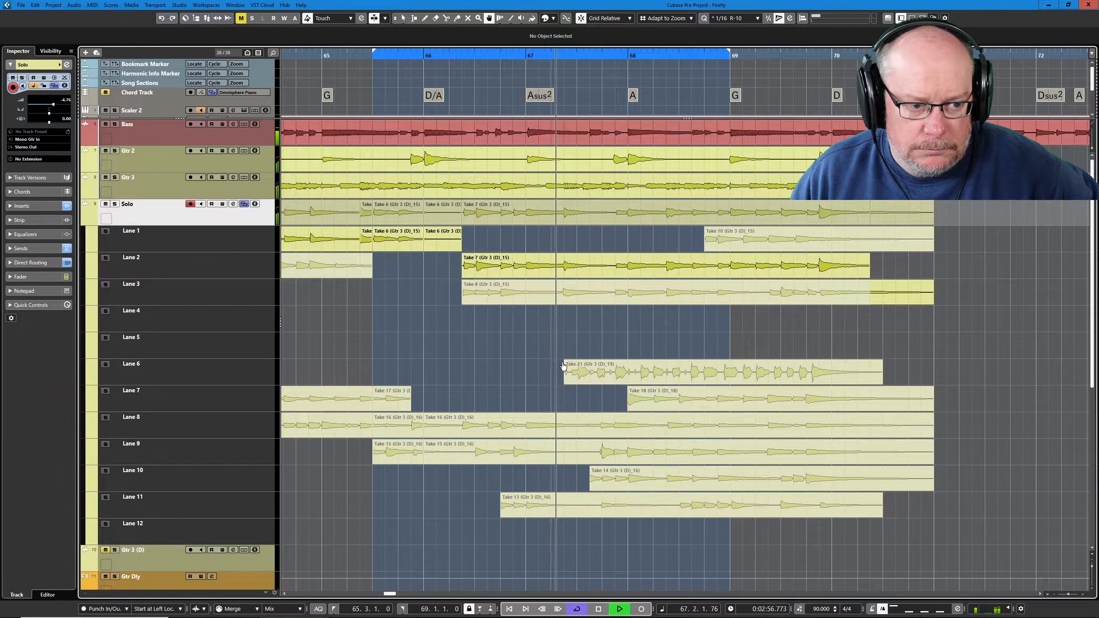
Step: Split Take 16 on Lane 8 and Take 15 on Lane 9 at 66.2.3 during playback
right_click(514, 372)
left_click(514, 372)
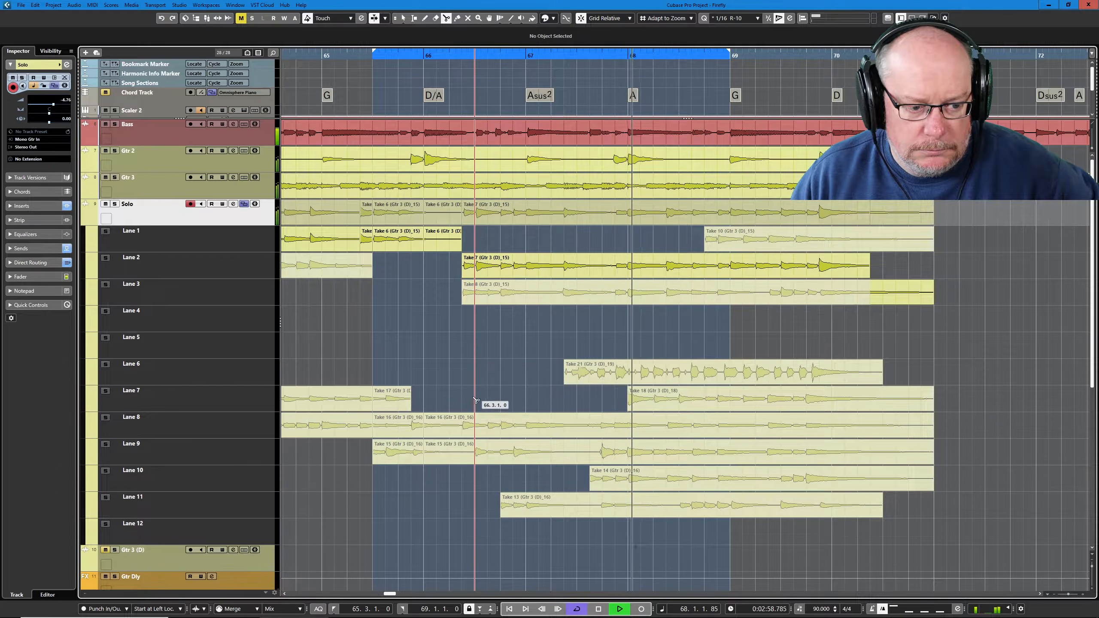
left_click(463, 426)
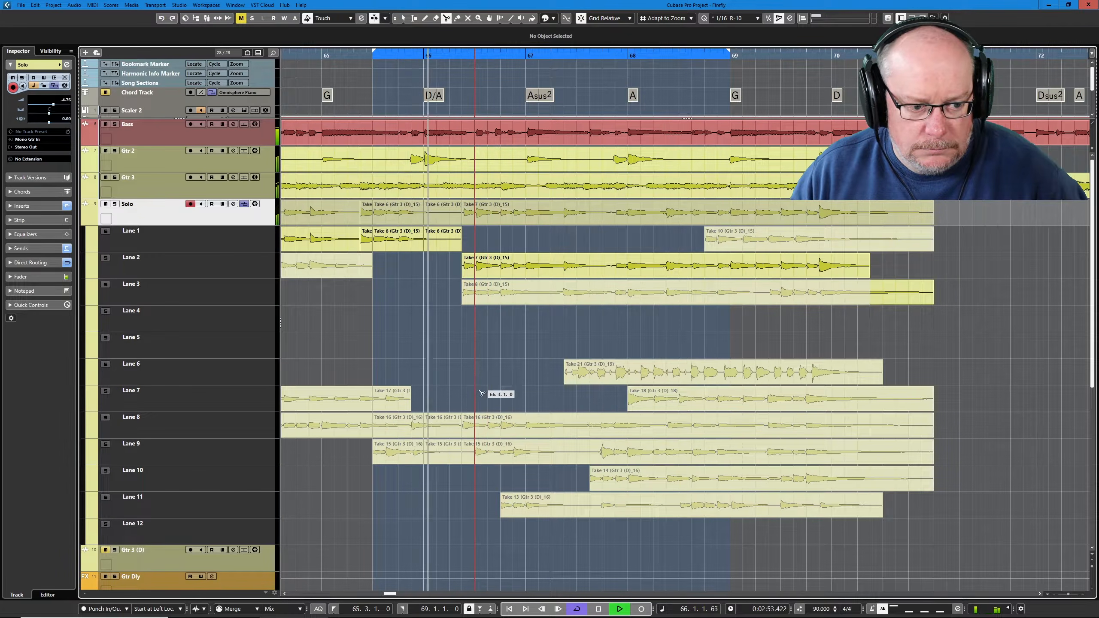
key("space")
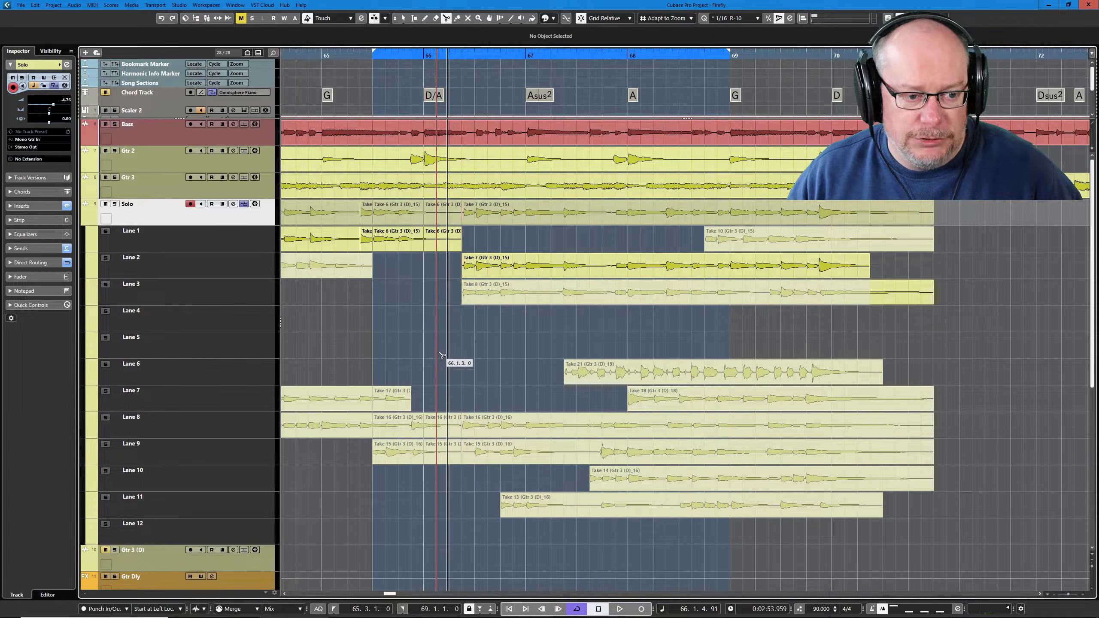
Step: Comp Take 8 on Lane 3 into Take 15 on Lane 9 shortly before bar 68 and split the takes at that transition
key("KP_1")
key("space")
key("0")
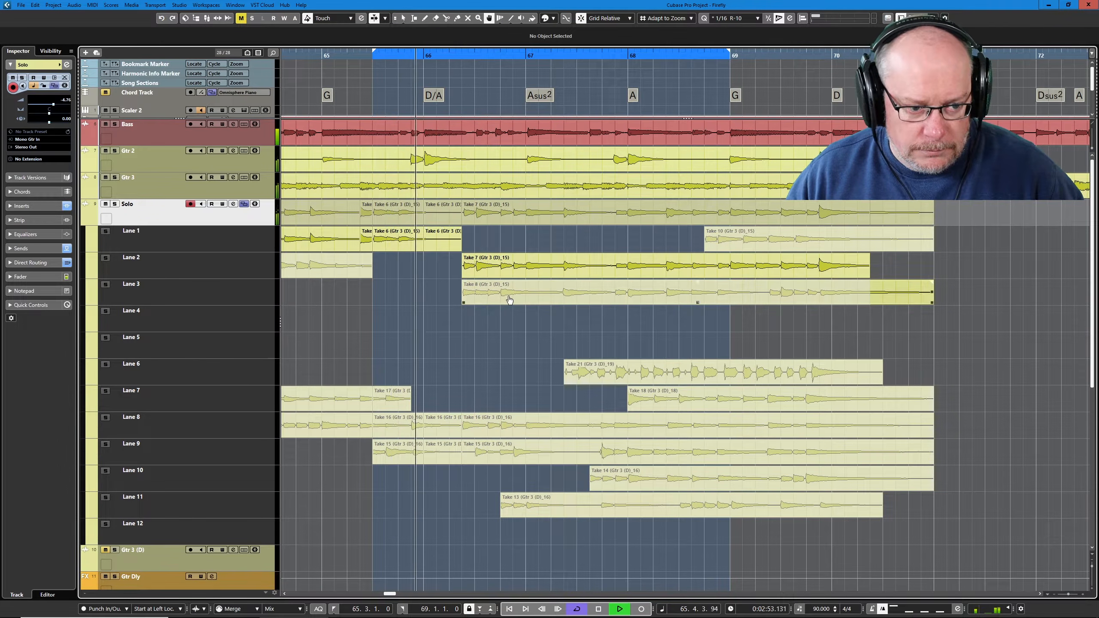
left_click(509, 298)
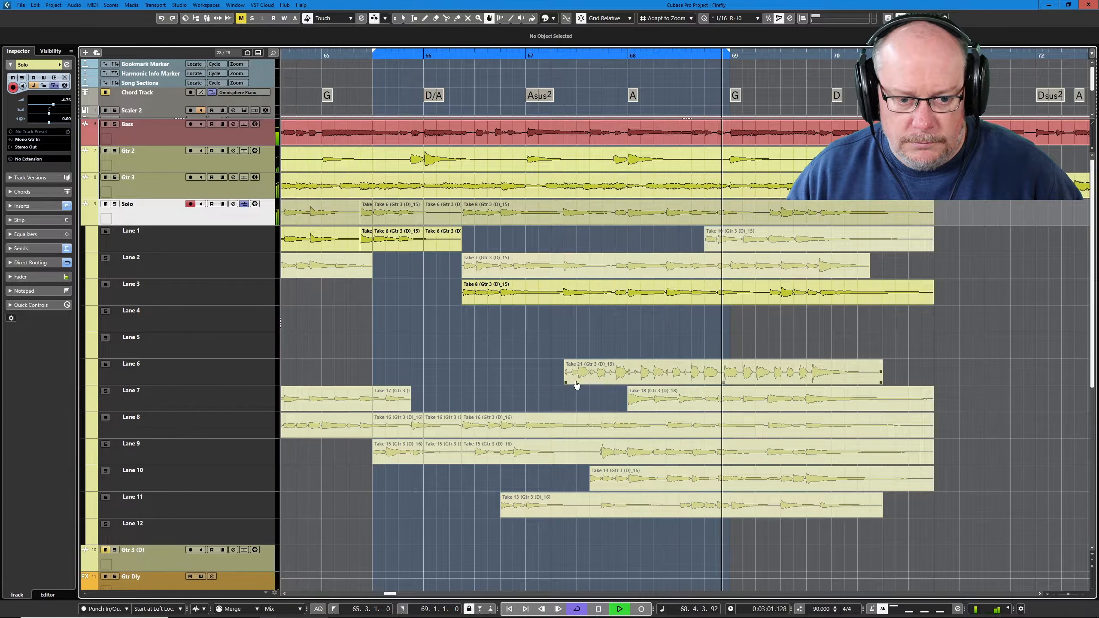
key("space")
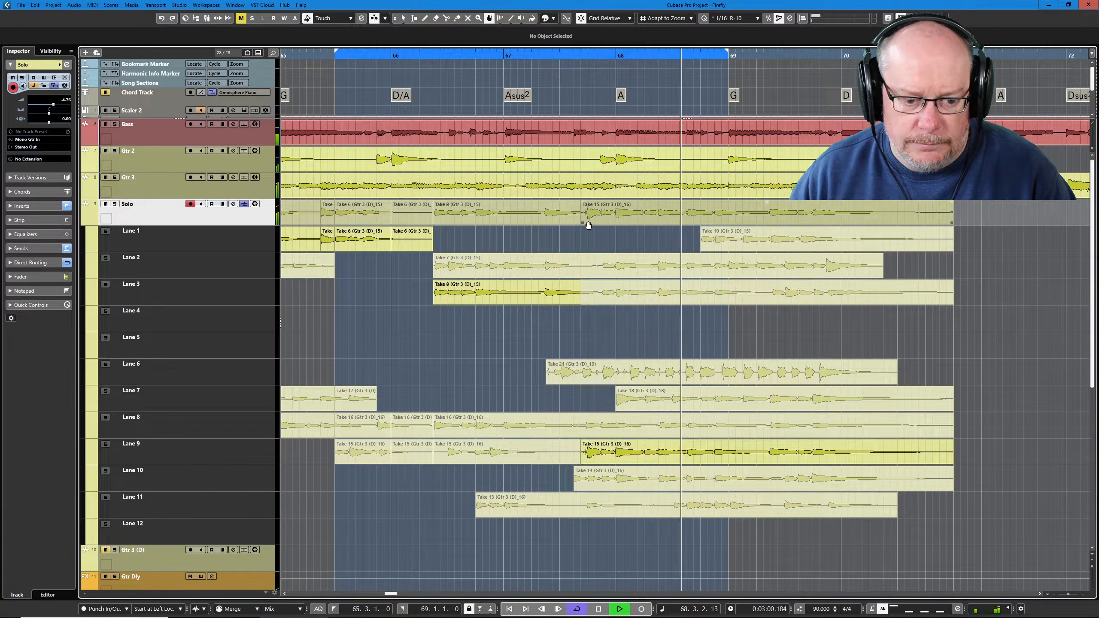
key("space")
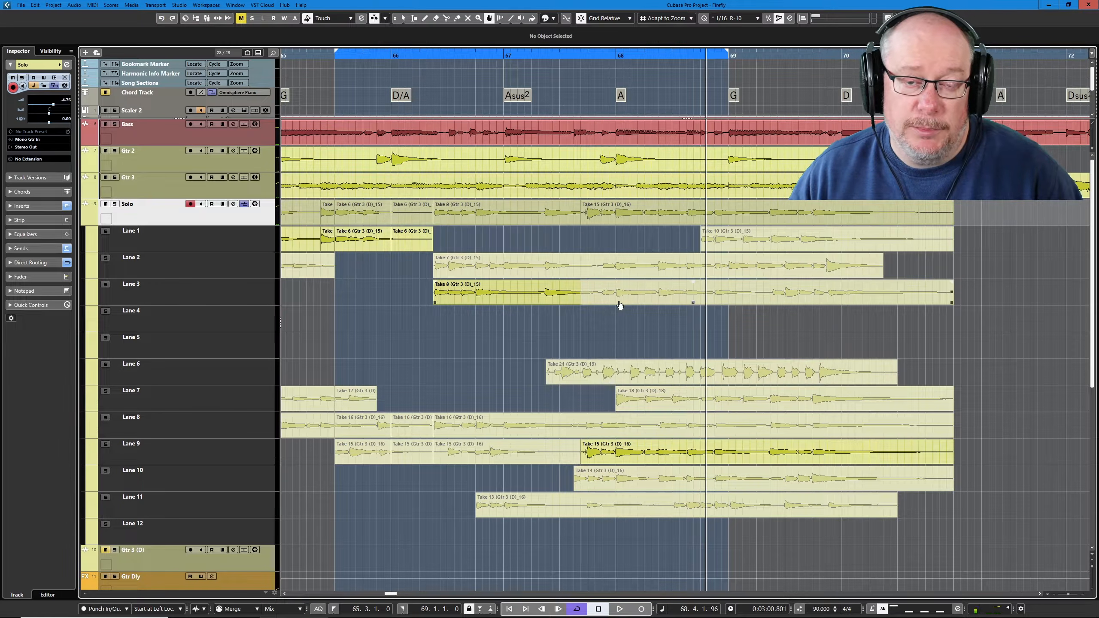
left_click(591, 447)
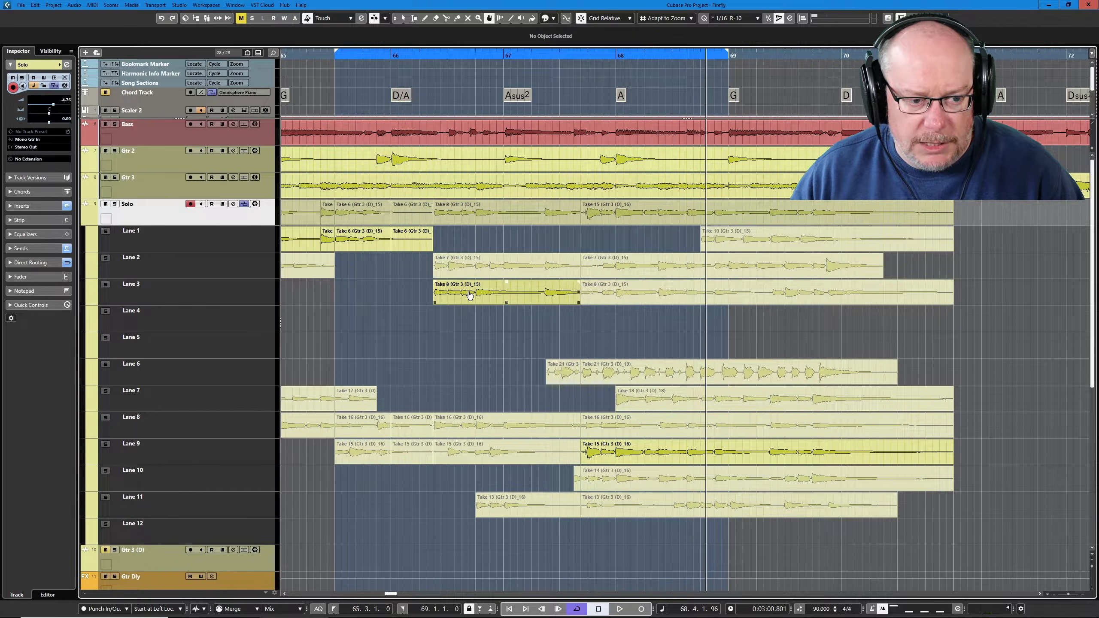
Step: Extend the cycle end to bar 71 while auditioning Take 13 on Lane 11 and Take 14 on Lane 10 against Take 15 on Lane 9
left_click(612, 505)
key("space")
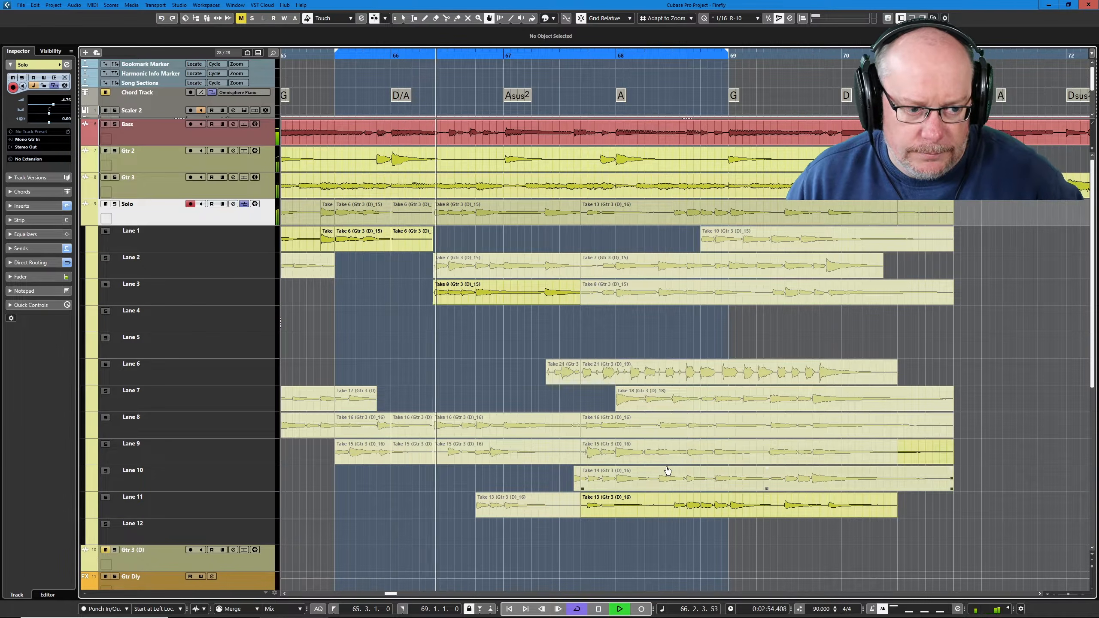
left_click(648, 487)
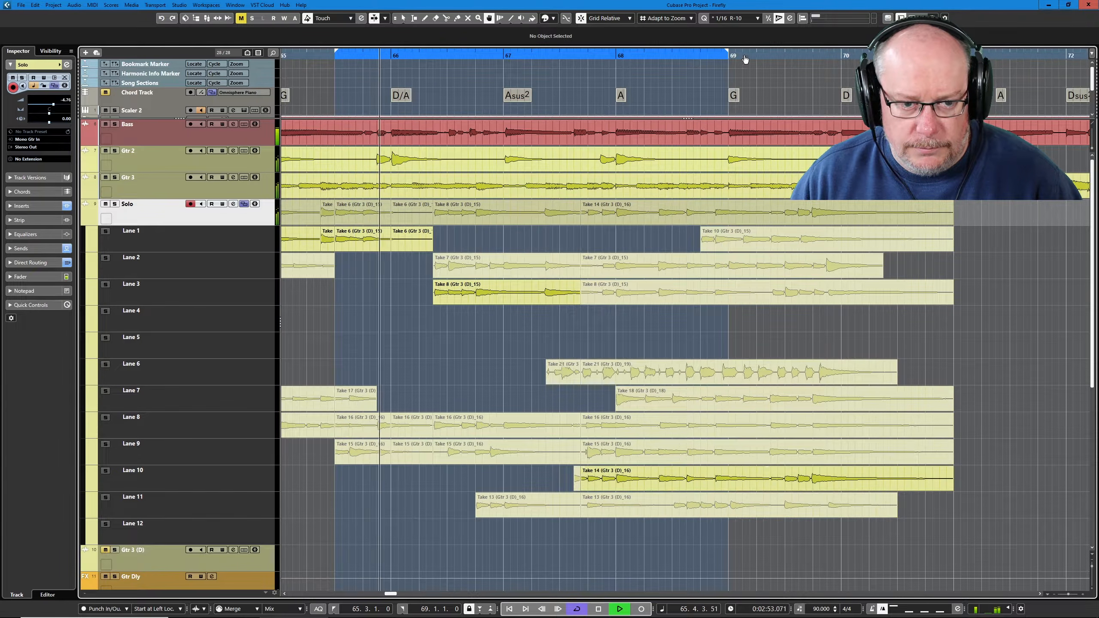
left_click_drag(728, 51, 954, 78)
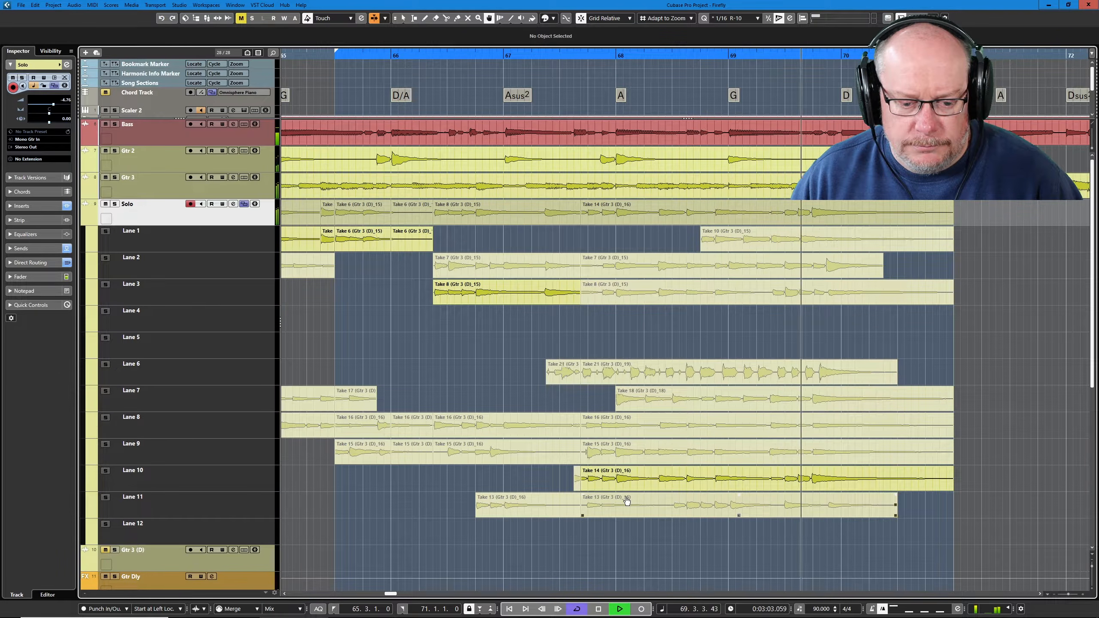
left_click(620, 452)
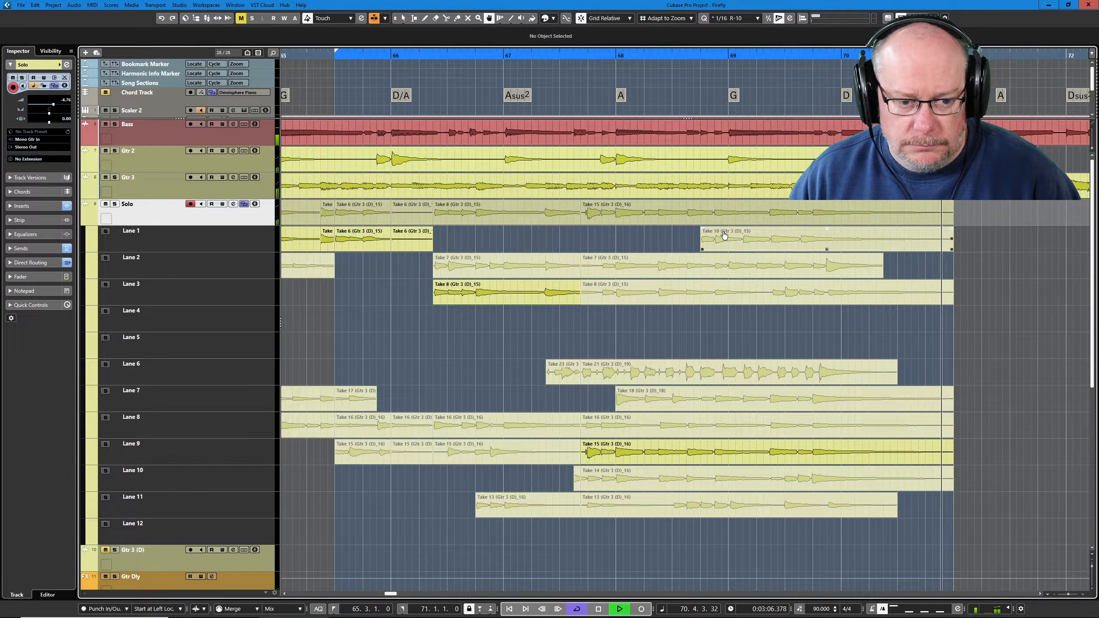
Step: Comp Take 10 on Lane 1 after Take 15 from shortly before bar 69, and move the active Take 8 section to Lane 1
left_click(827, 242)
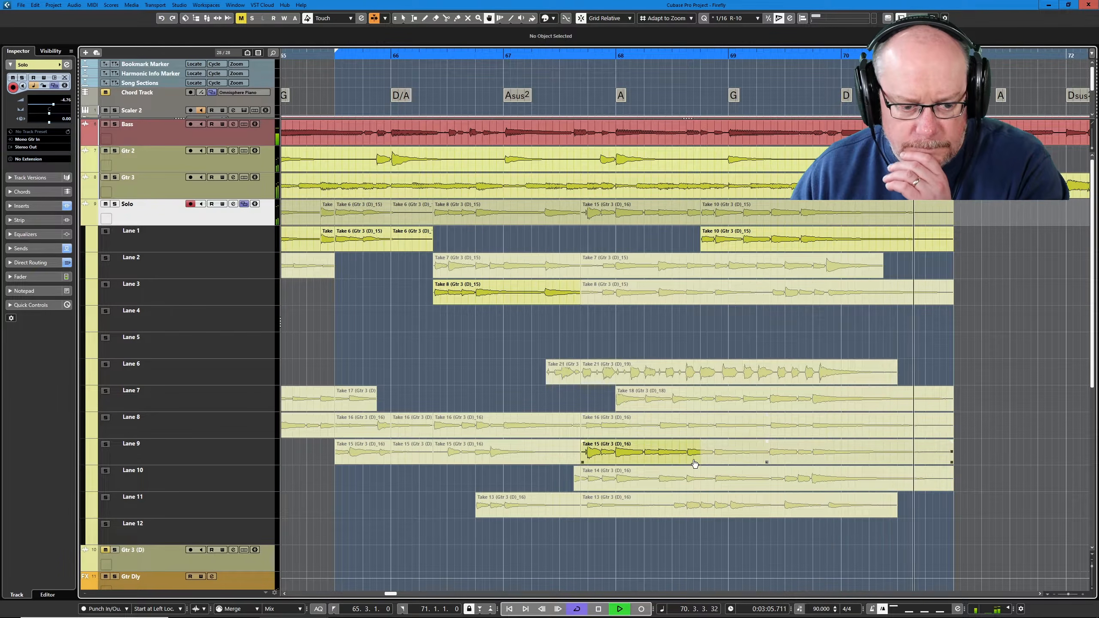
key("space")
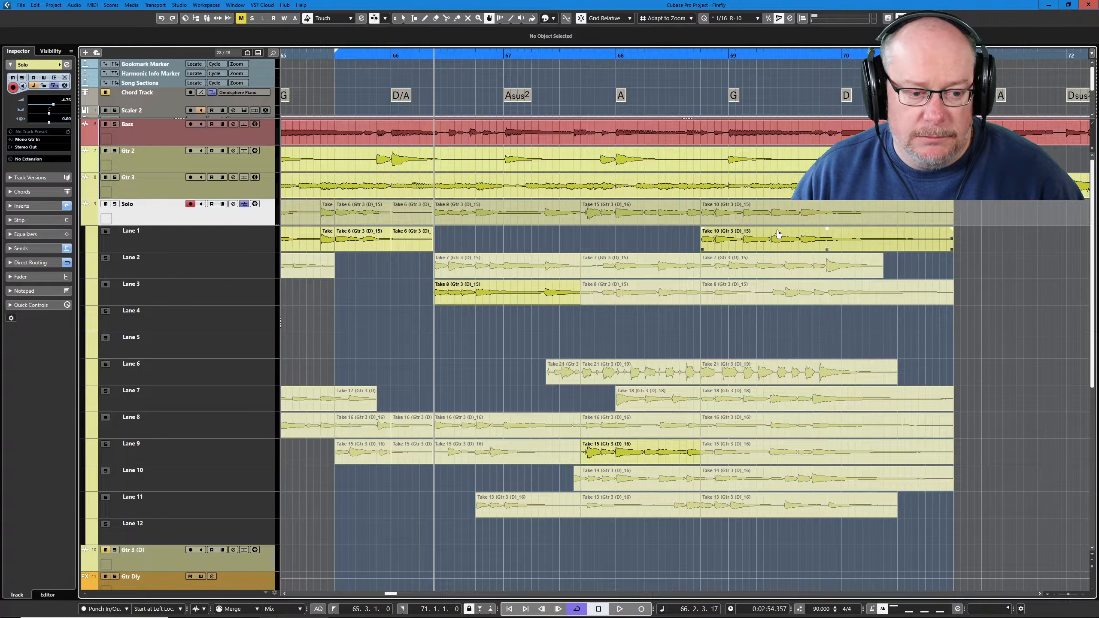
left_click_drag(478, 298, 483, 238)
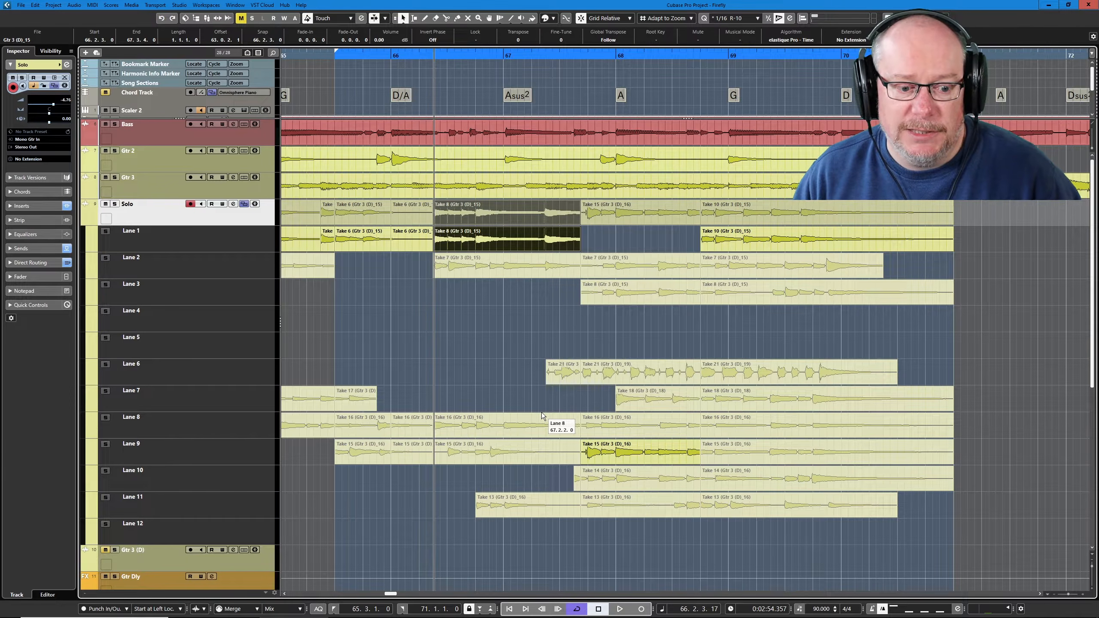
Step: Play the cycle and audition Take 16 on Lane 8 and Take 13 on Lane 11 against Take 15 on Lane 9 around bar 68
key("space")
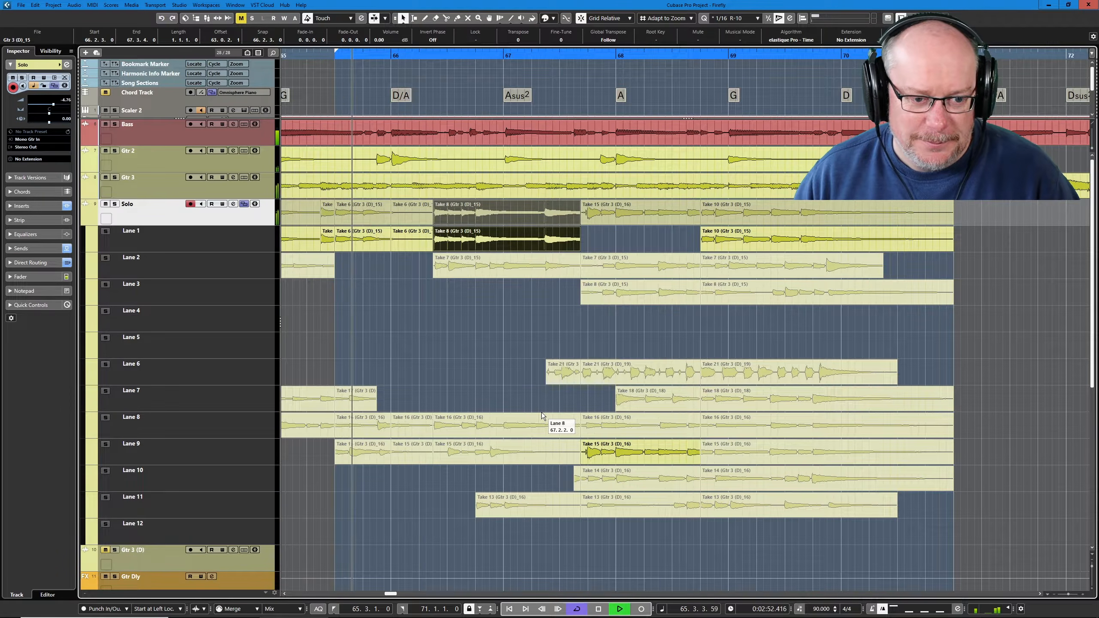
left_click(626, 427)
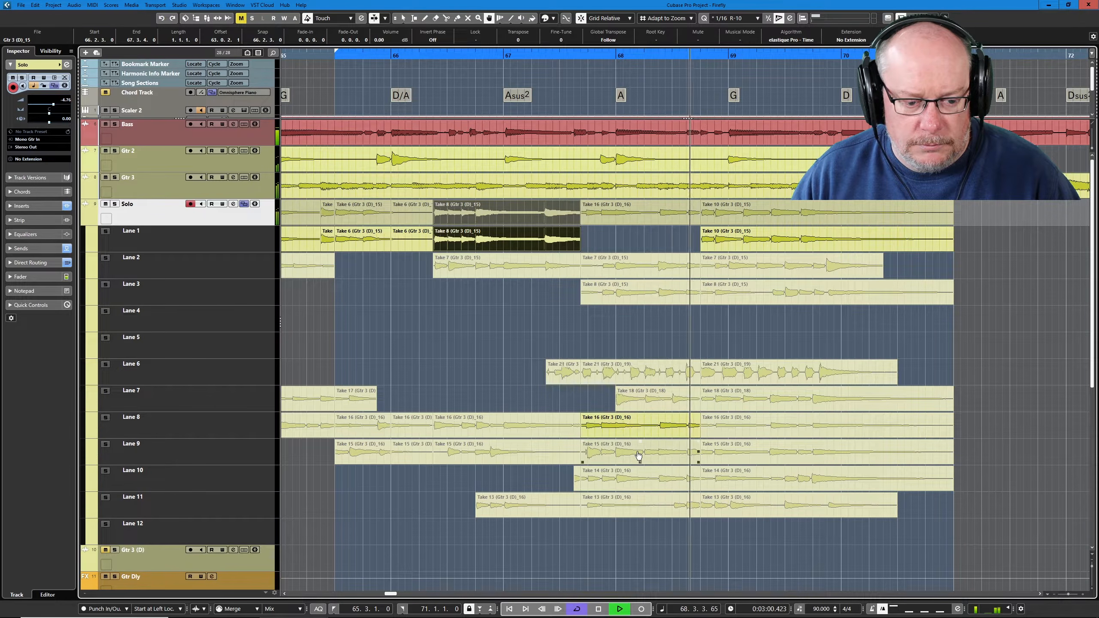
left_click(645, 505)
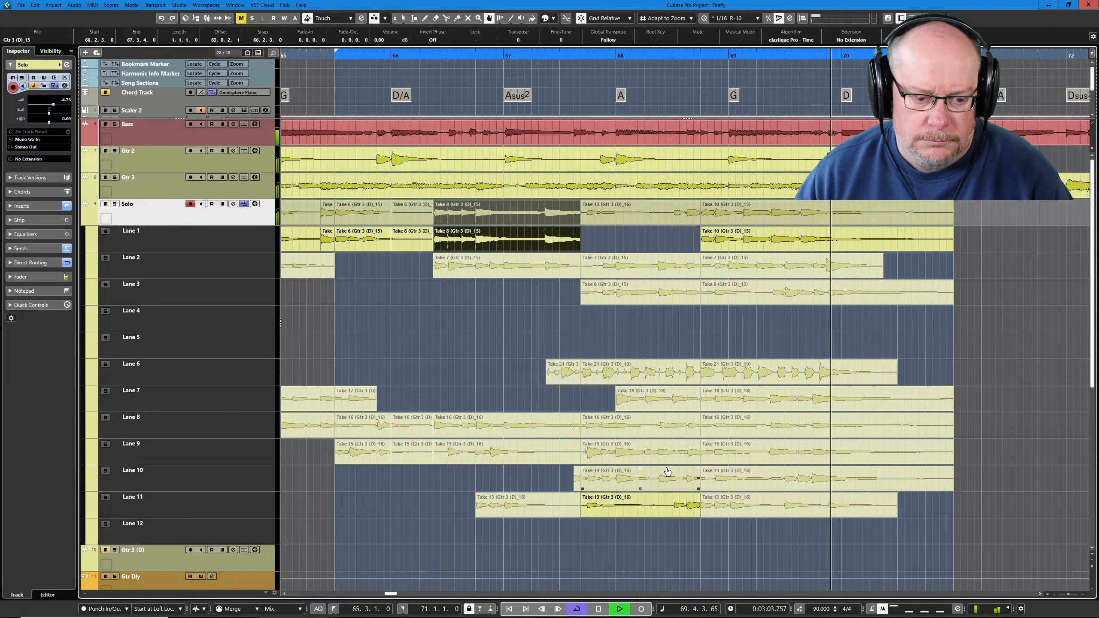
left_click(629, 429)
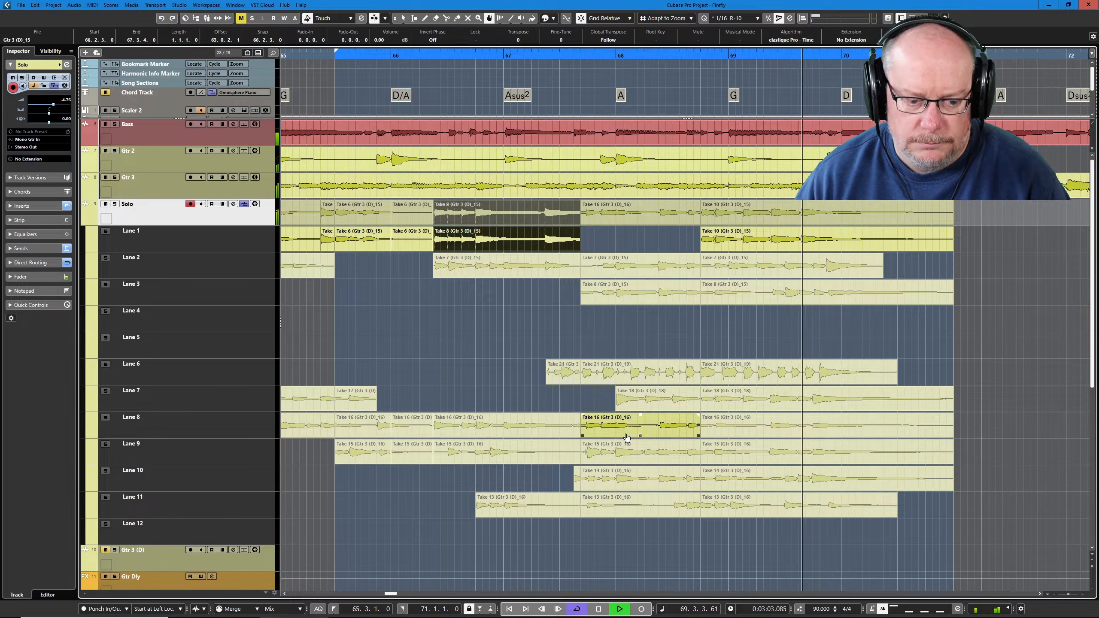
left_click(613, 451)
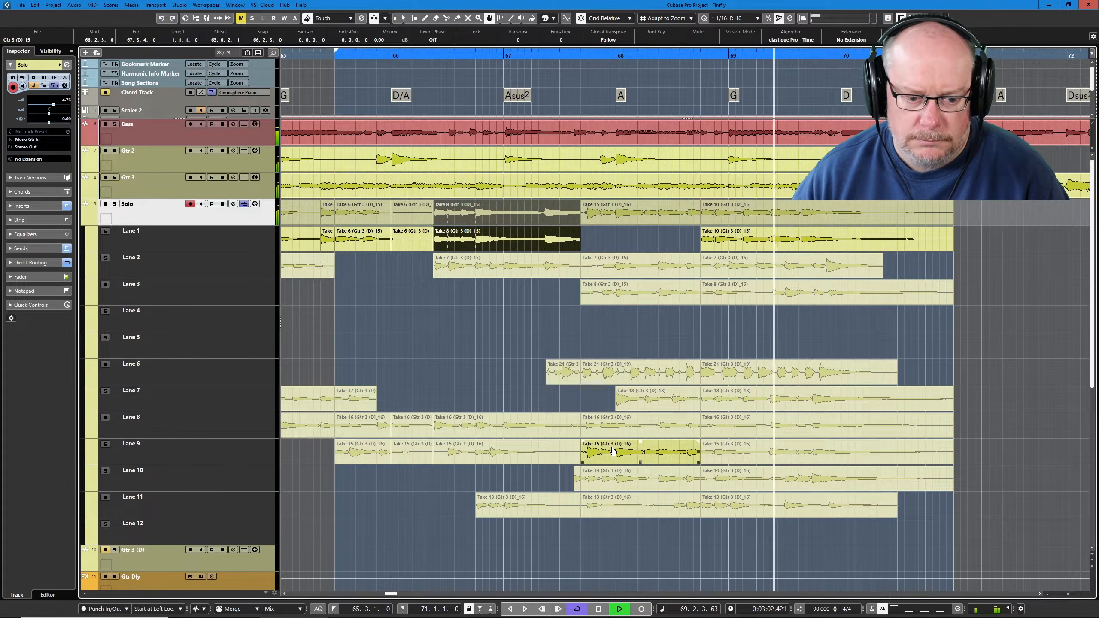
Step: Extend Take 15 on Lane 9 past bar 69 before the switch to Take 10 on Lane 1, splitting the takes at the new transitions
left_click(731, 454)
key("space")
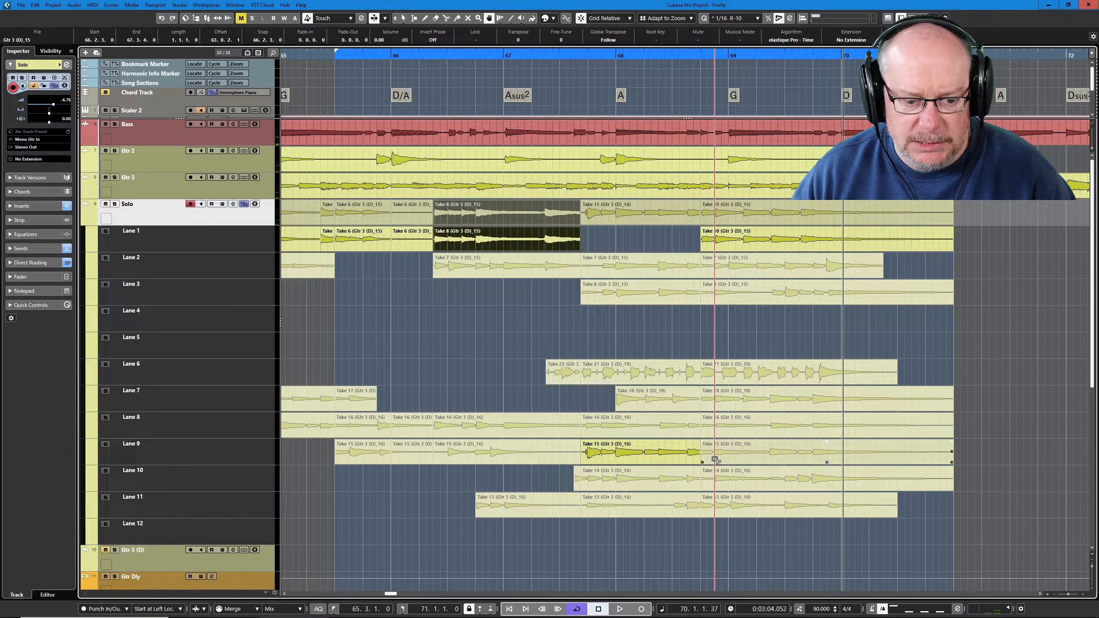
right_click(733, 456)
left_click(834, 451)
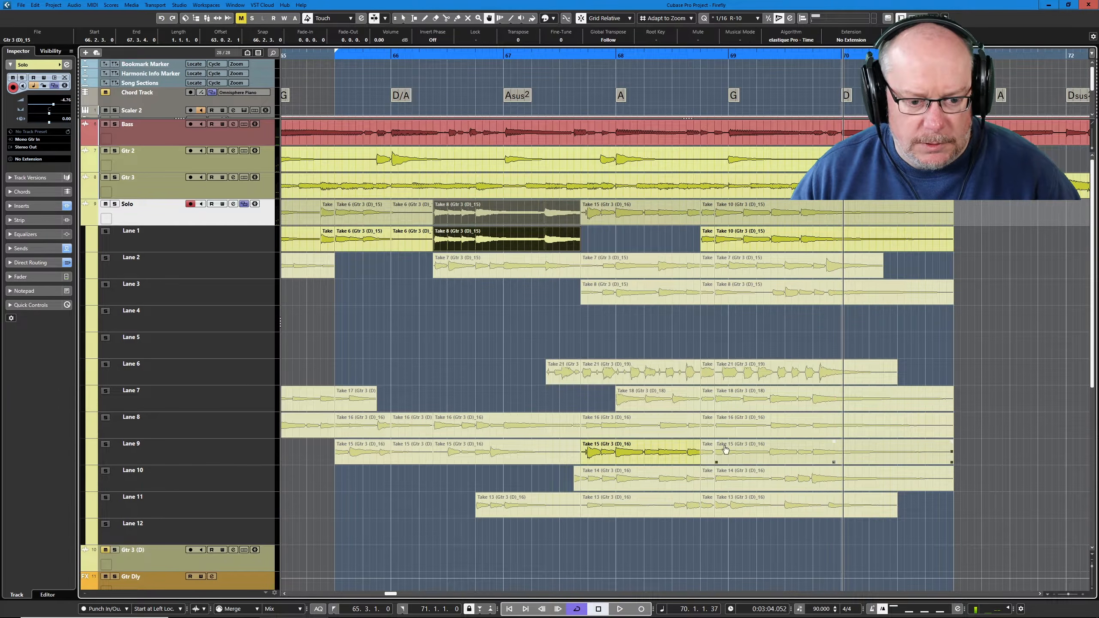
left_click(594, 56)
key("space")
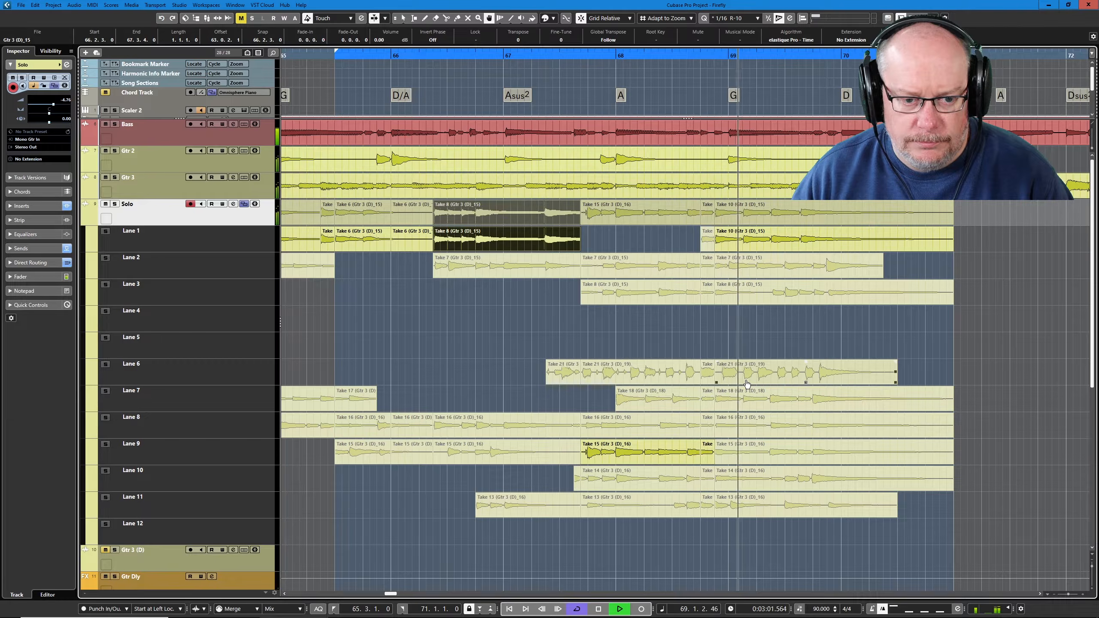
left_click(769, 458)
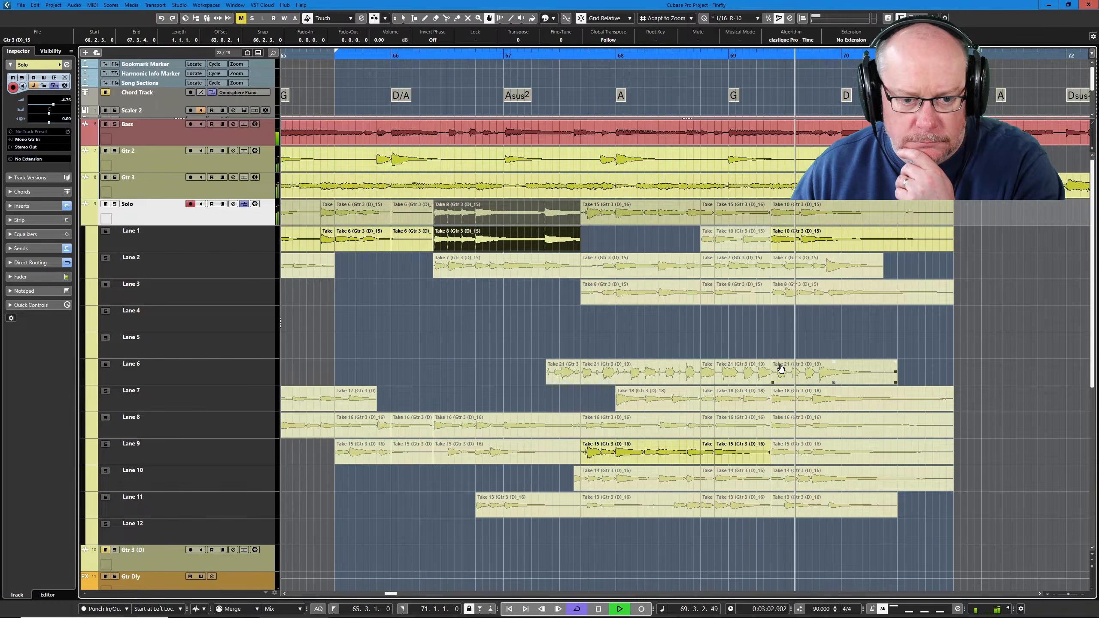
key("space")
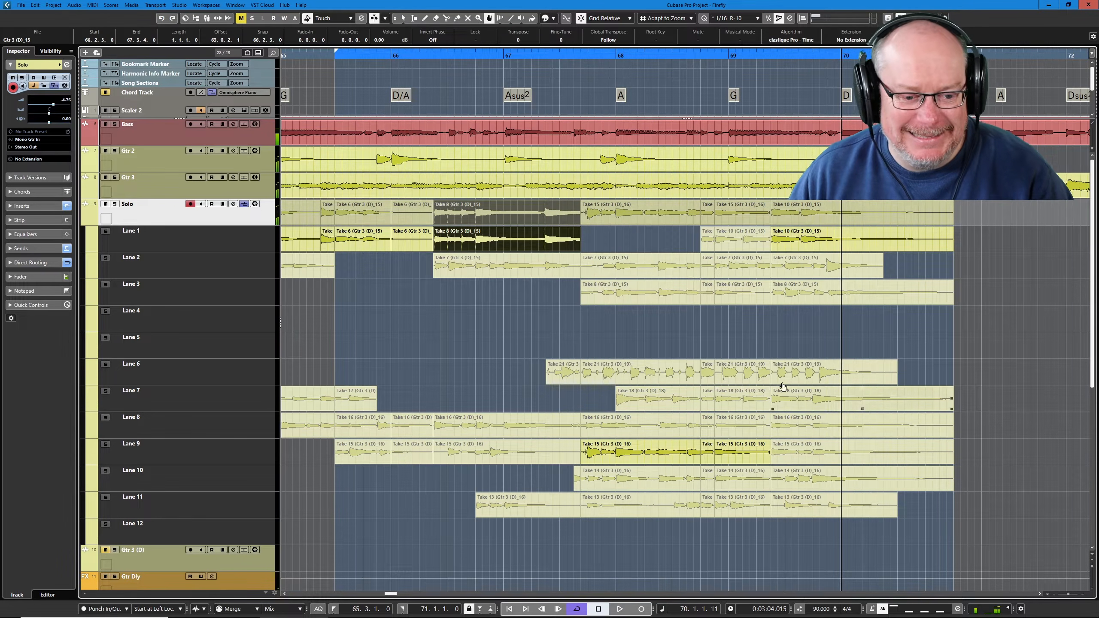
Step: Move the unused Take 10 segments from Lane 1 to Lane 4 and the active Take 15 segments from Lane 9 to Lane 1
left_click(688, 230)
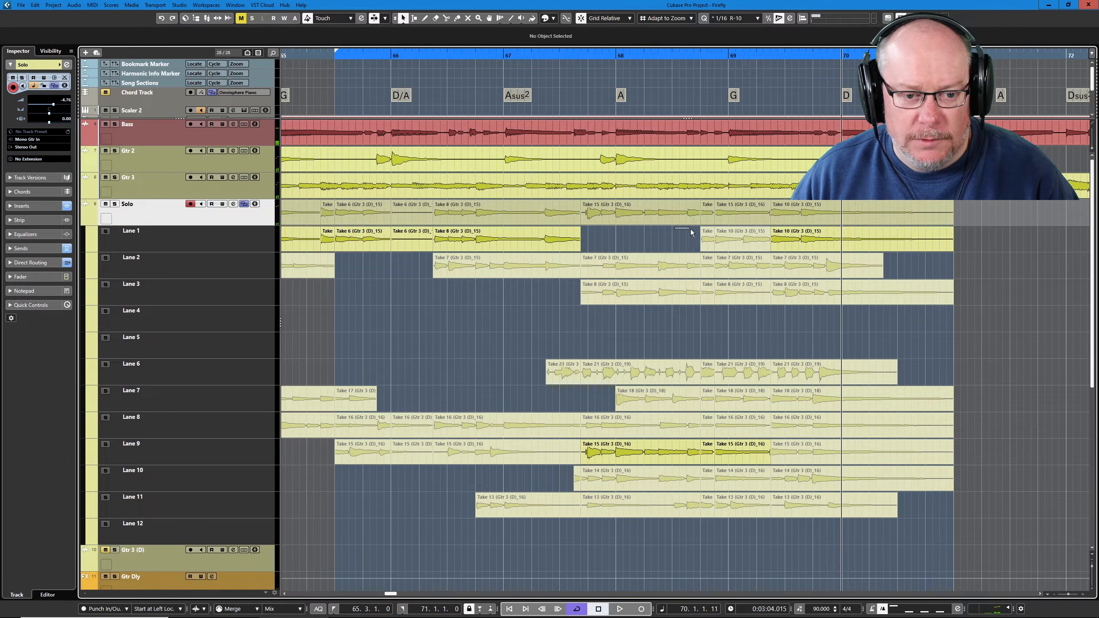
left_click_drag(749, 238, 708, 319)
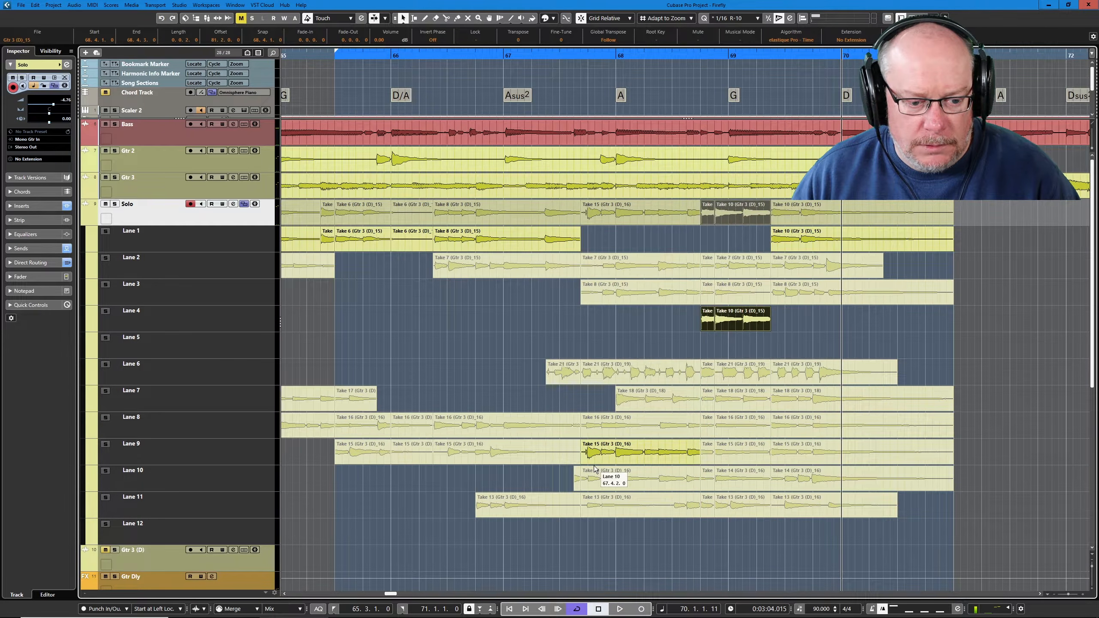
left_click_drag(596, 453, 598, 242)
left_click_drag(686, 445, 733, 242)
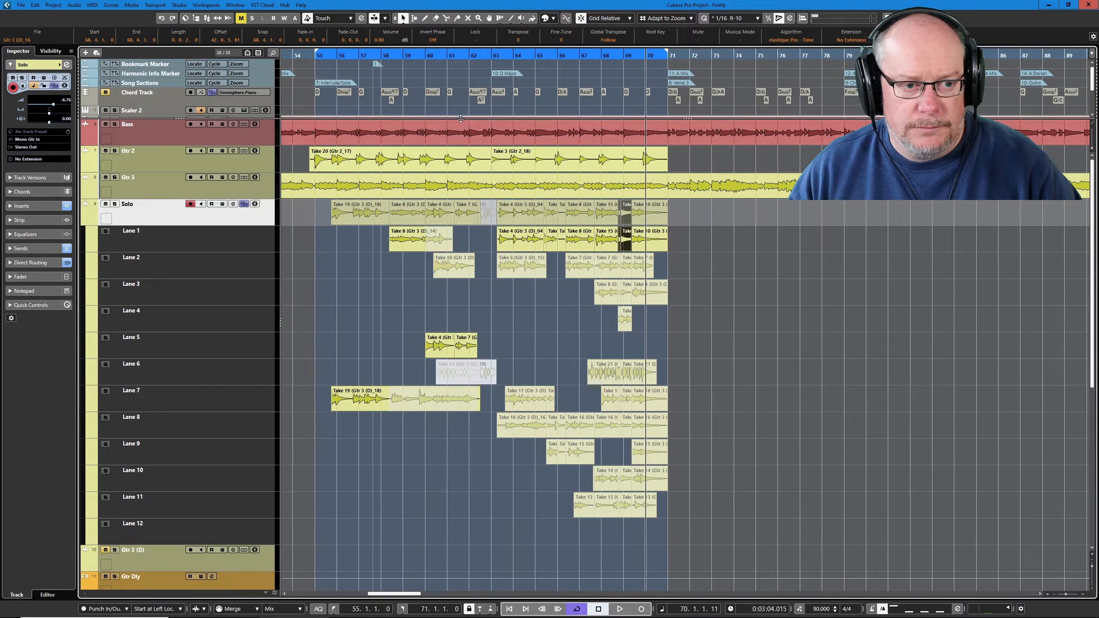
Step: Split Take 19 on Lane 7 at 58.2.3 and move its active first part to Lane 1
key("z")
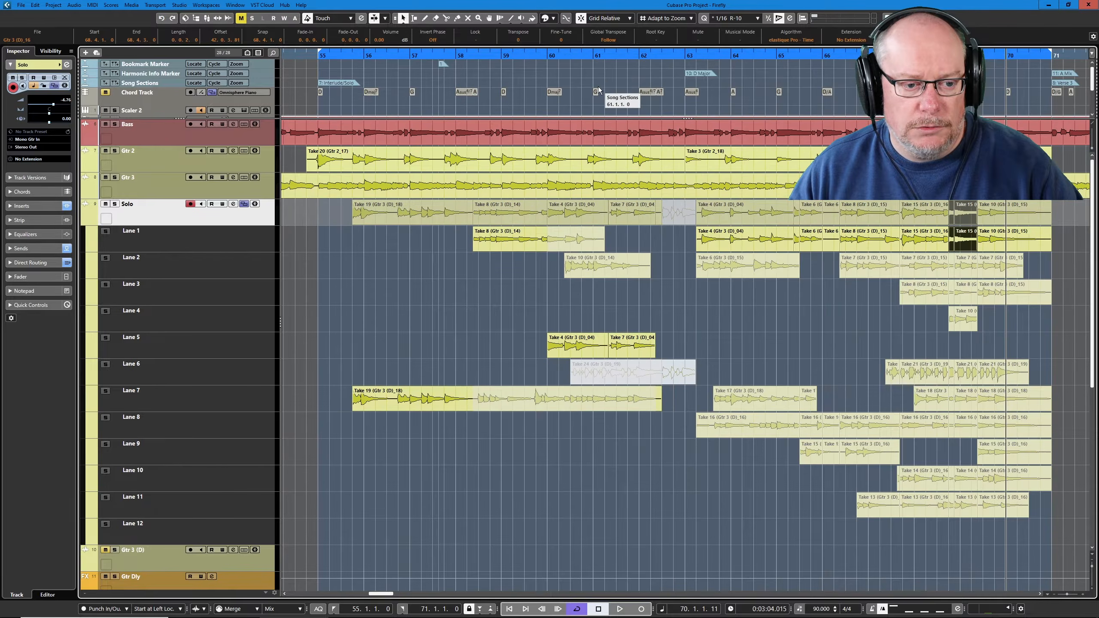
left_click(336, 261)
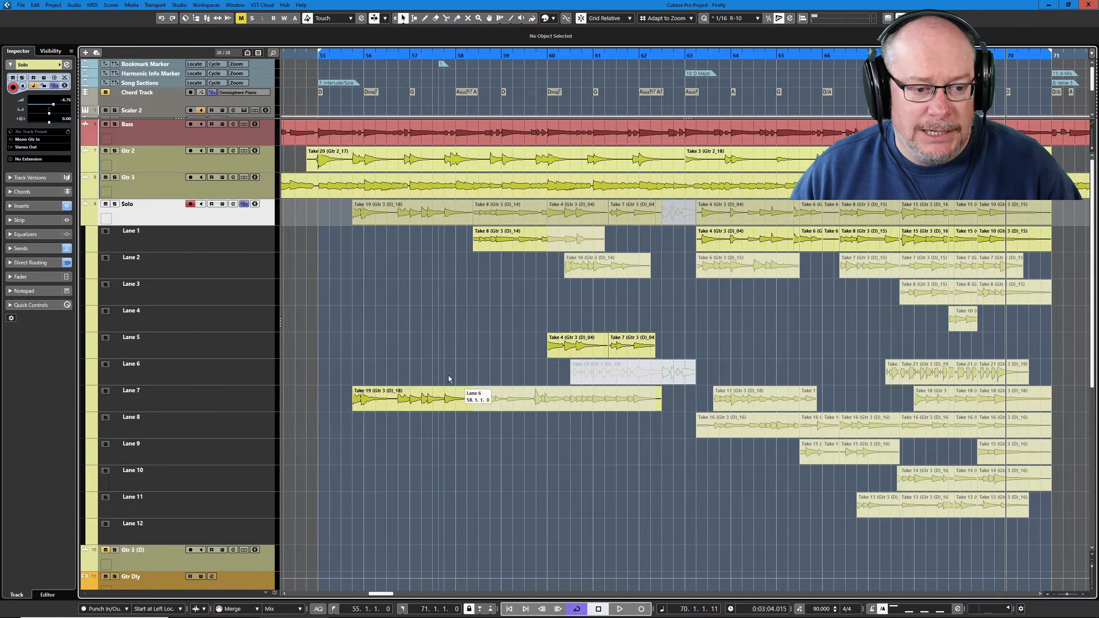
scroll(439, 326, "up", 2)
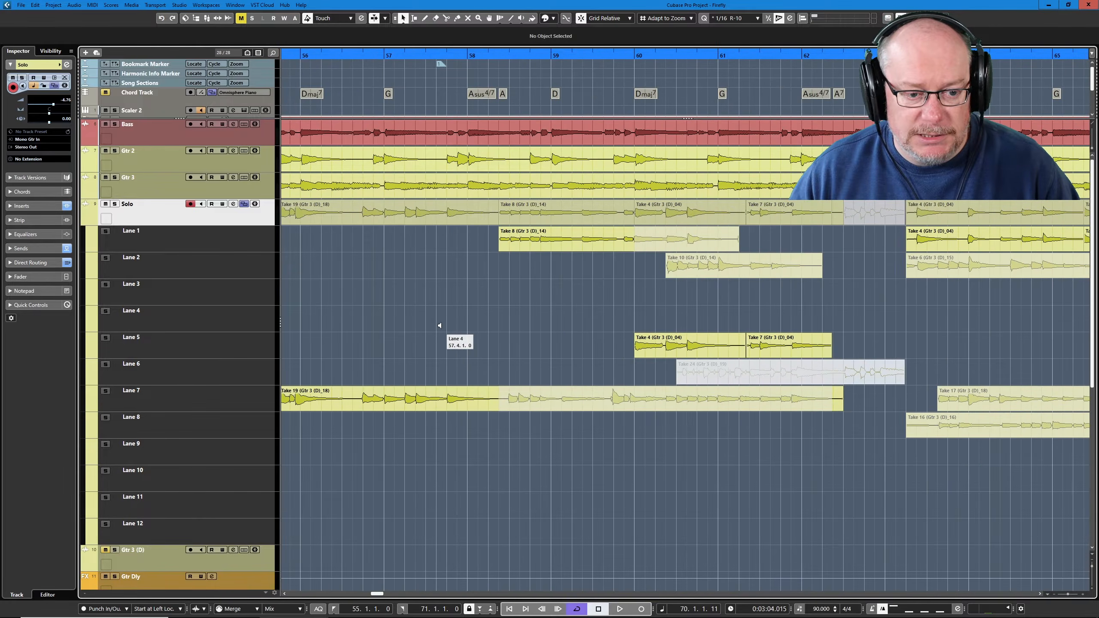
scroll(439, 326, "up", 1)
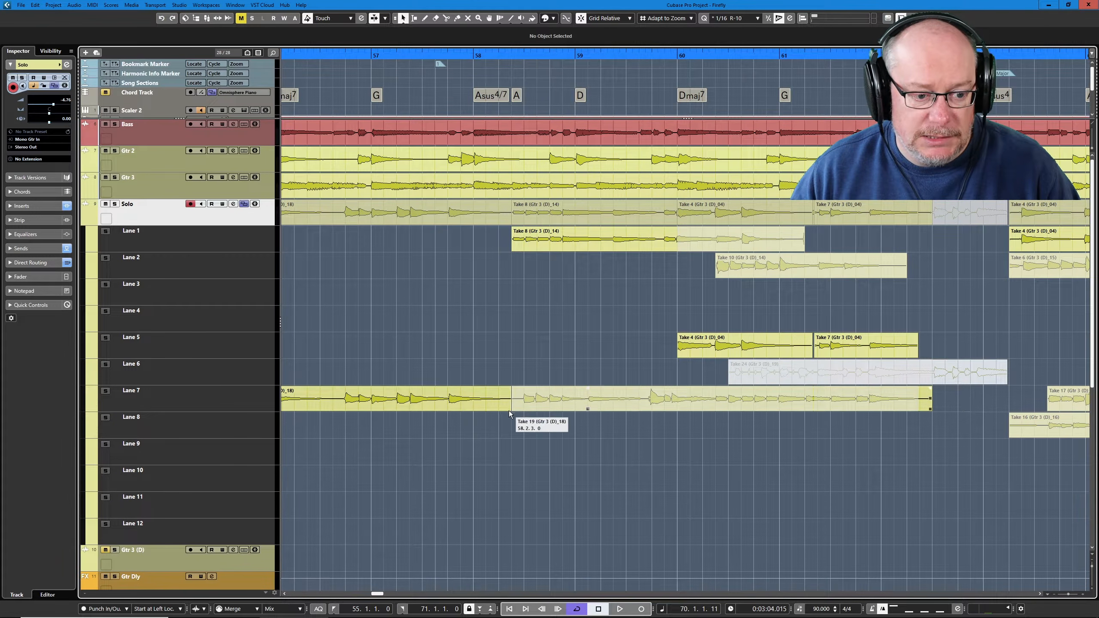
key("3")
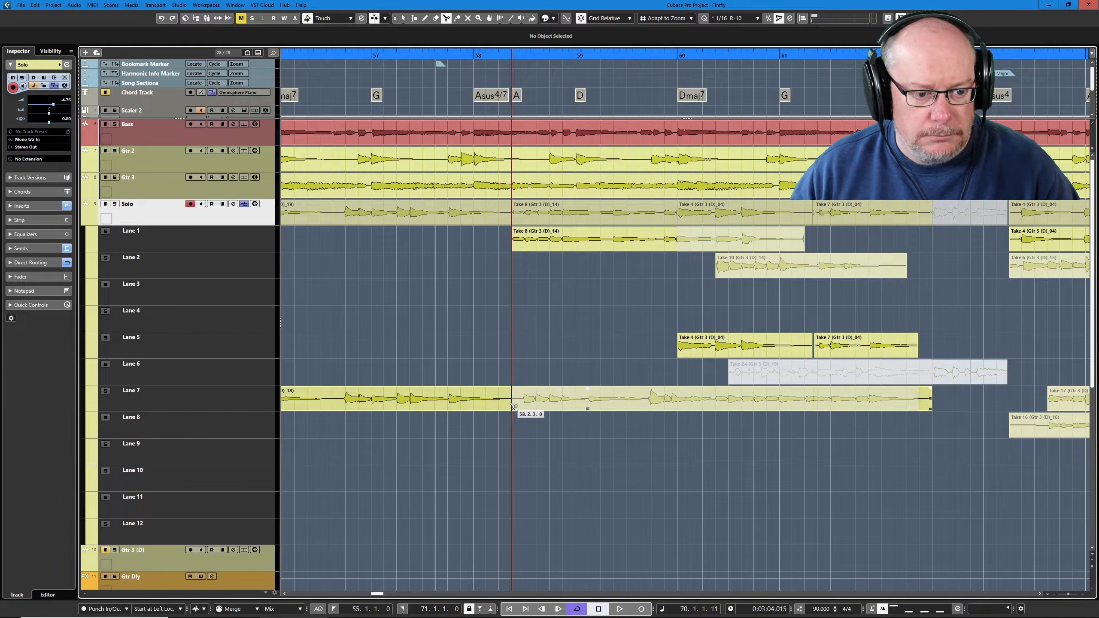
left_click(512, 406)
key("1")
left_click_drag(480, 402, 469, 234)
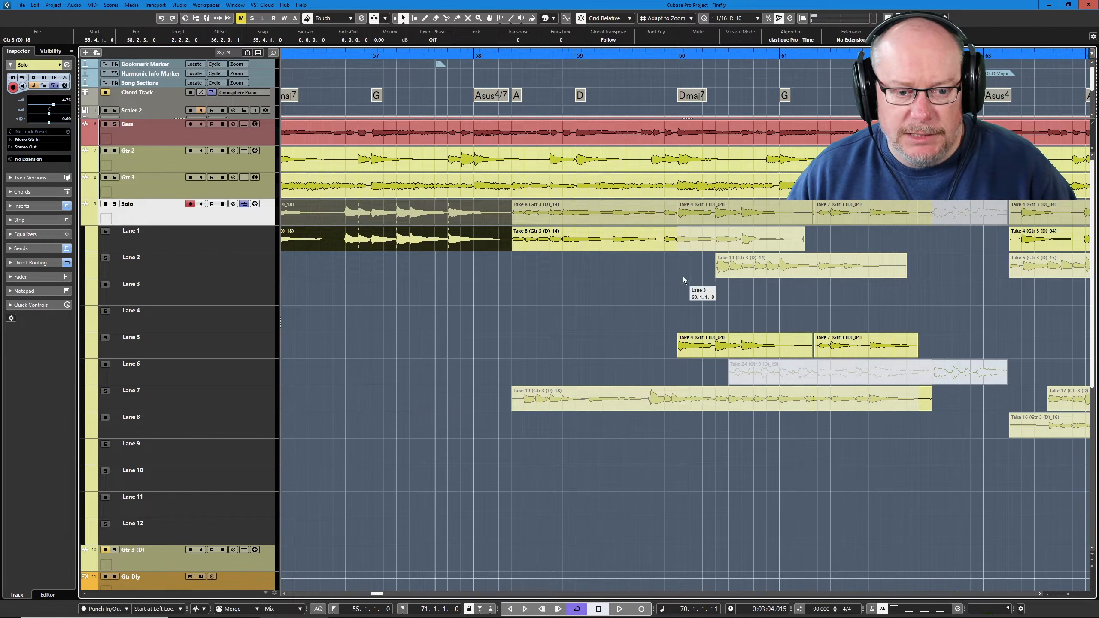
Step: Split Take 8 on Lane 1 at bar 60, move its unused remainder to Lane 3, and move Takes 4 and 7 from Lane 5 to Lane 1
key("3")
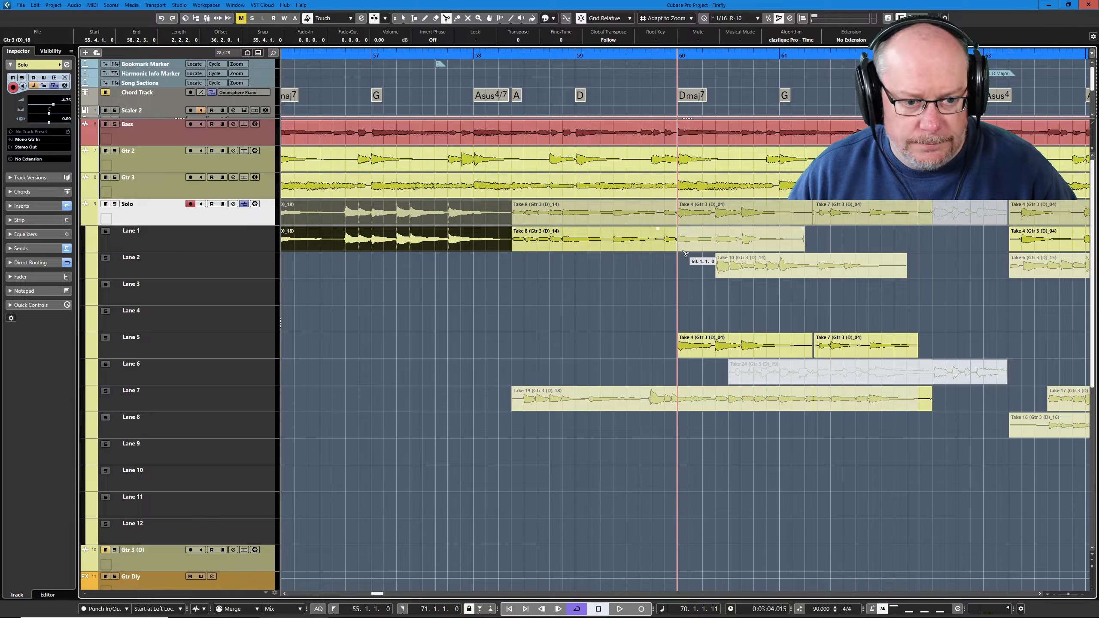
left_click(678, 239)
key("1")
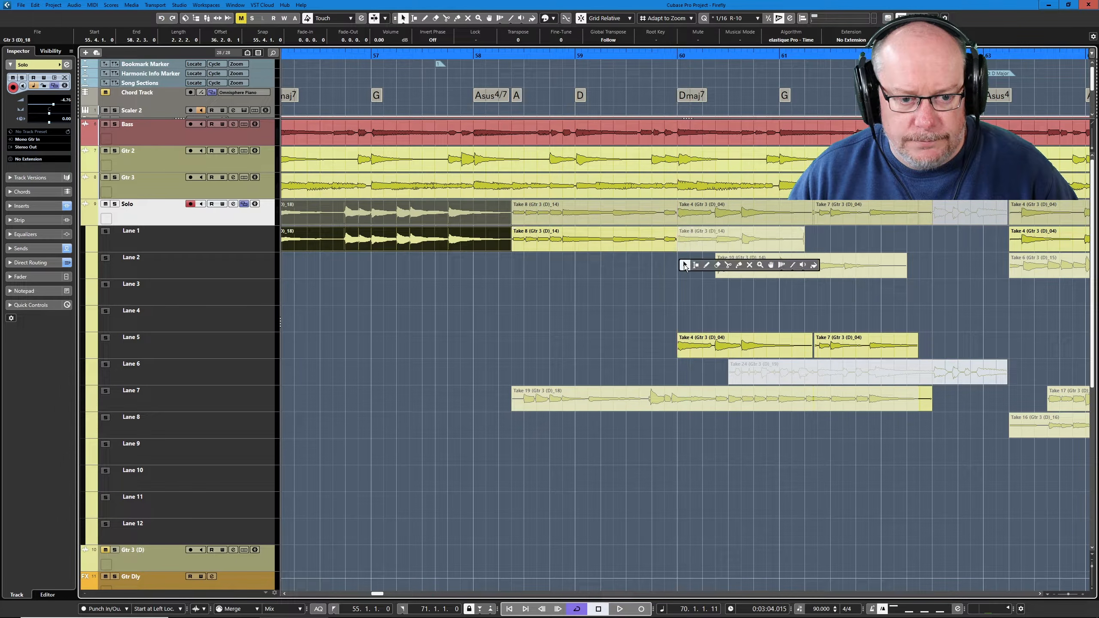
left_click_drag(692, 240, 881, 349)
left_click_drag(692, 349, 697, 246)
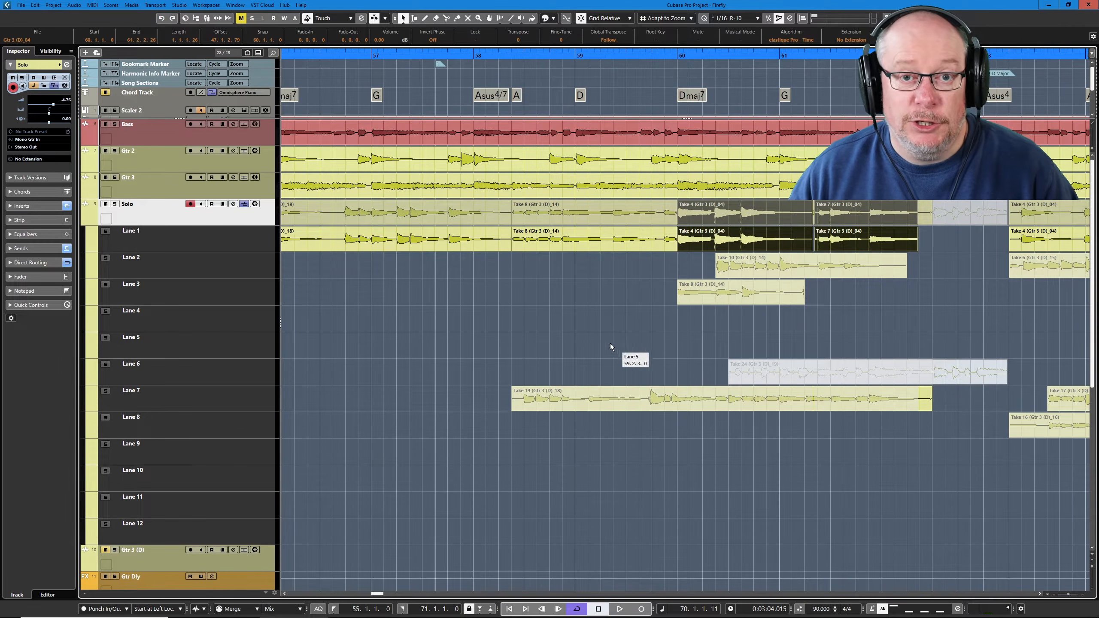
scroll(532, 318, "down", 2, "ctrl")
left_click(531, 318)
scroll(531, 318, "down", 1, "ctrl")
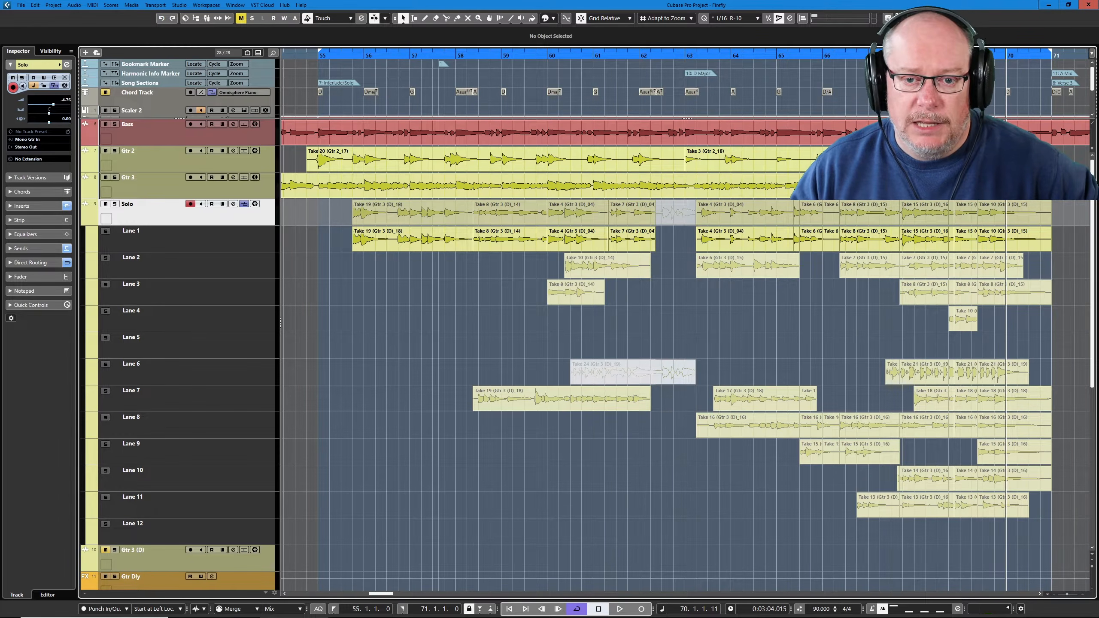
Step: Show the mixer, set the Master Bus fader to -2.19 and lower Stereo Out to -0.84 while playing back the comped solo
key("alt+F3")
left_click_drag(1018, 477, 1020, 468)
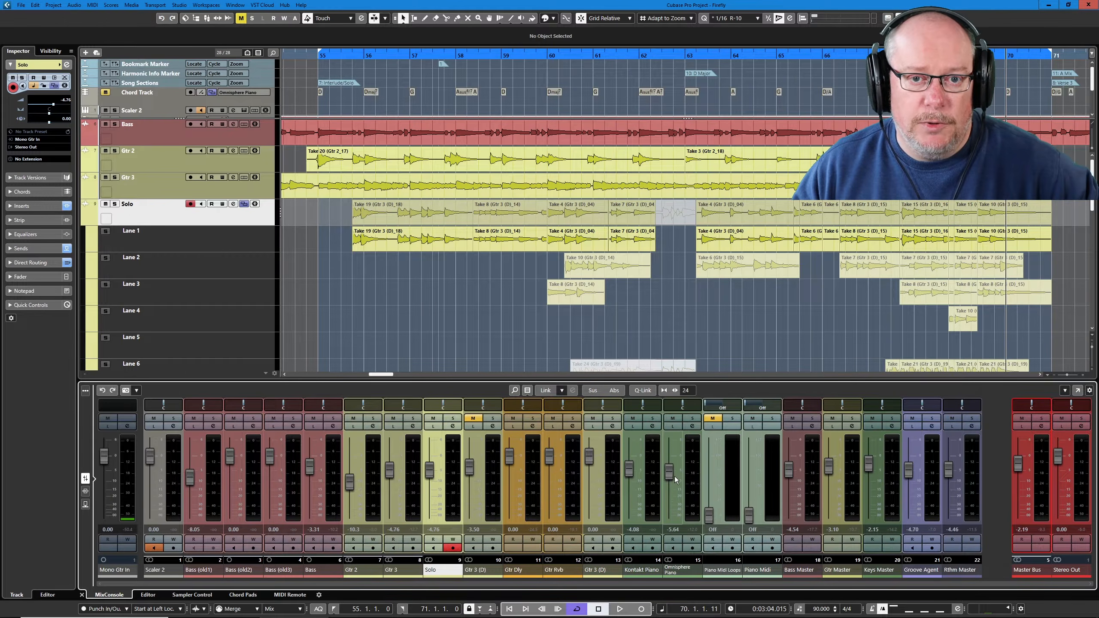
left_click(618, 603)
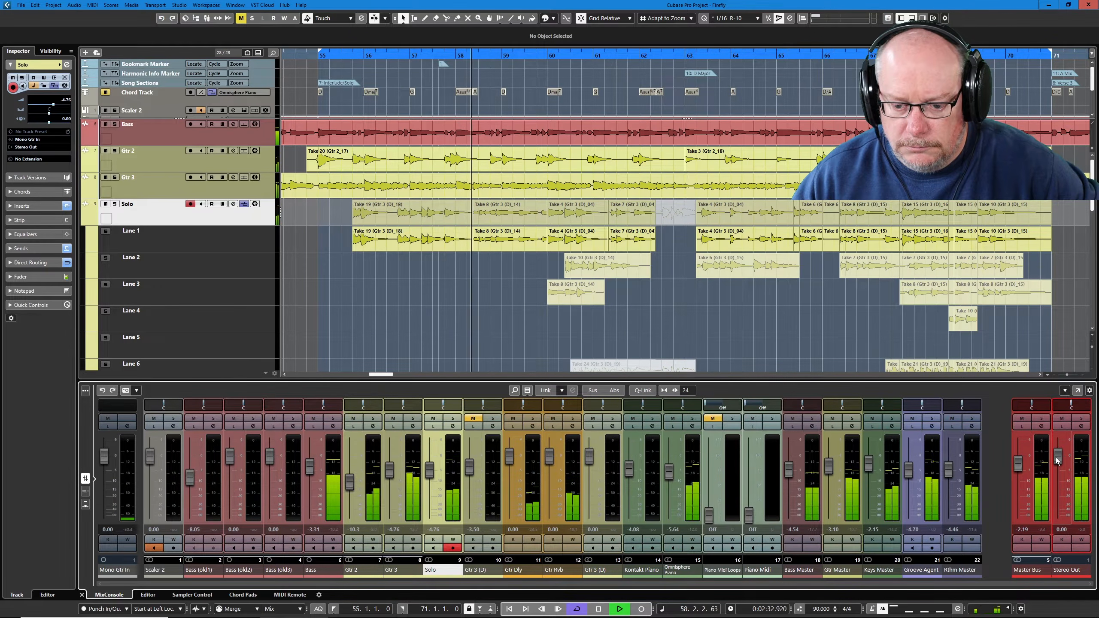
left_click_drag(1057, 454, 1056, 463)
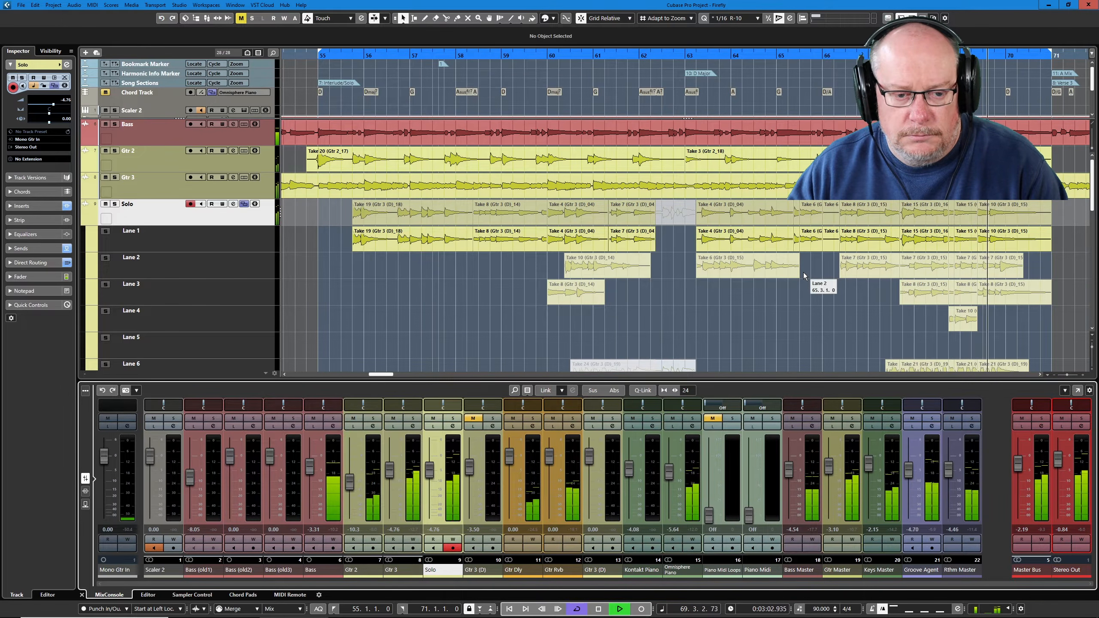
key("space")
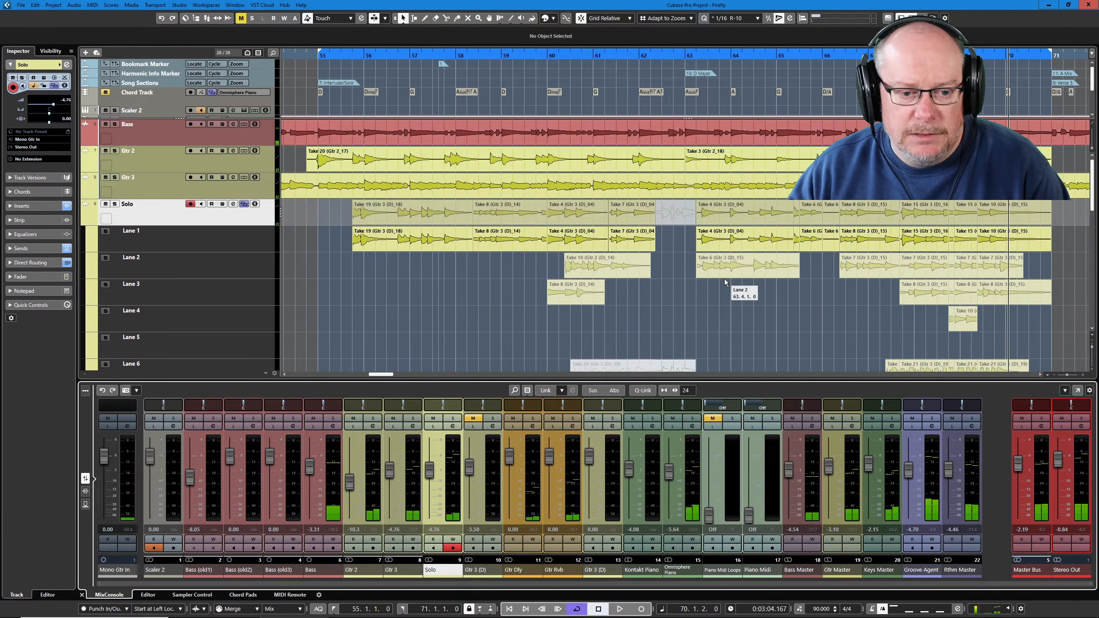
left_click(634, 56)
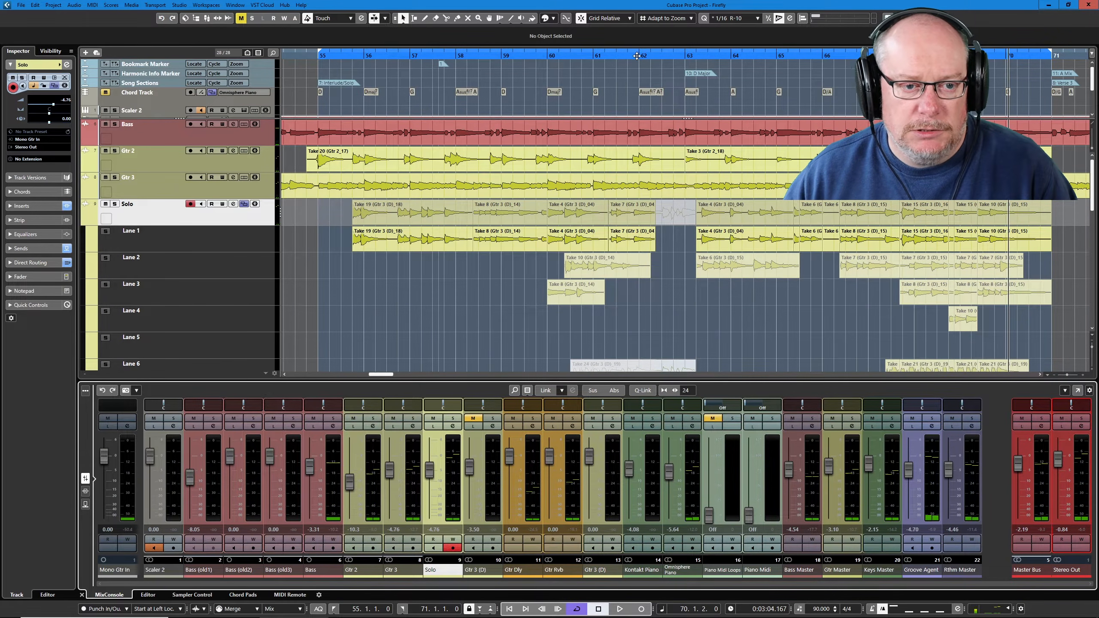
Step: Hide the mixer and audition the comped solo from bar 62 through the Take 4 phrase on Lane 1
scroll(906, 224, "up", 1)
scroll(906, 225, "up", 1)
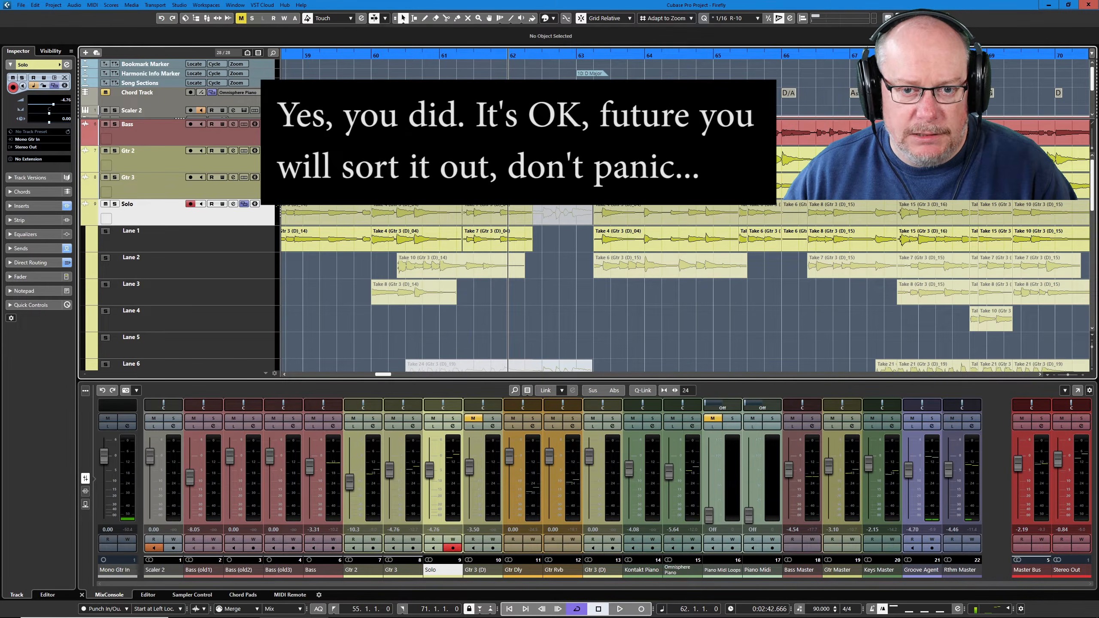
key("ctrl+alt+b")
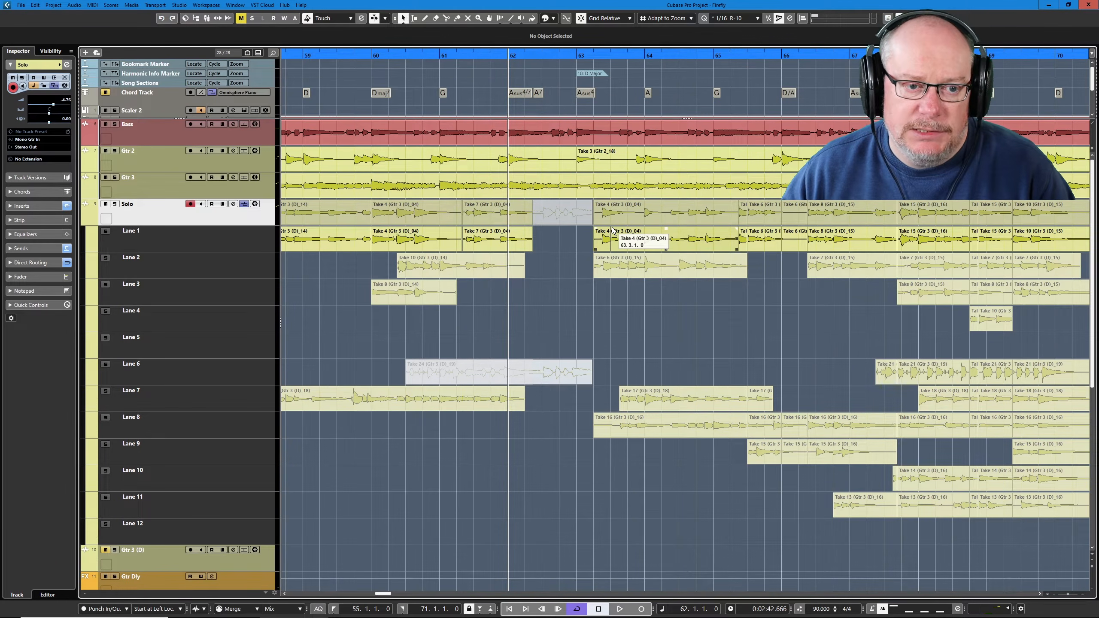
key("space")
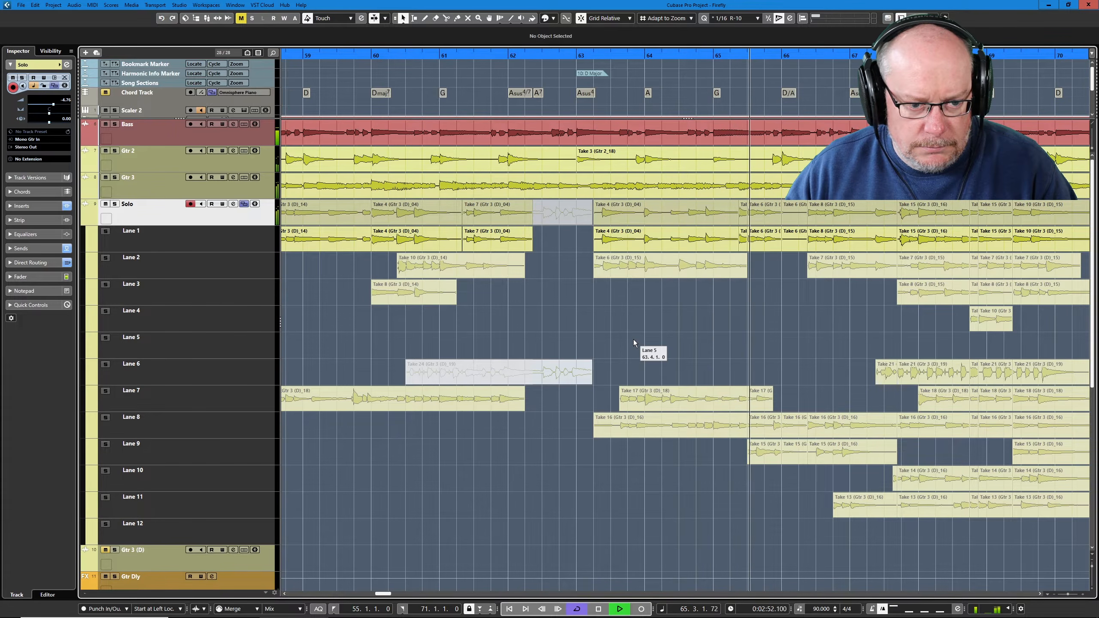
key("space")
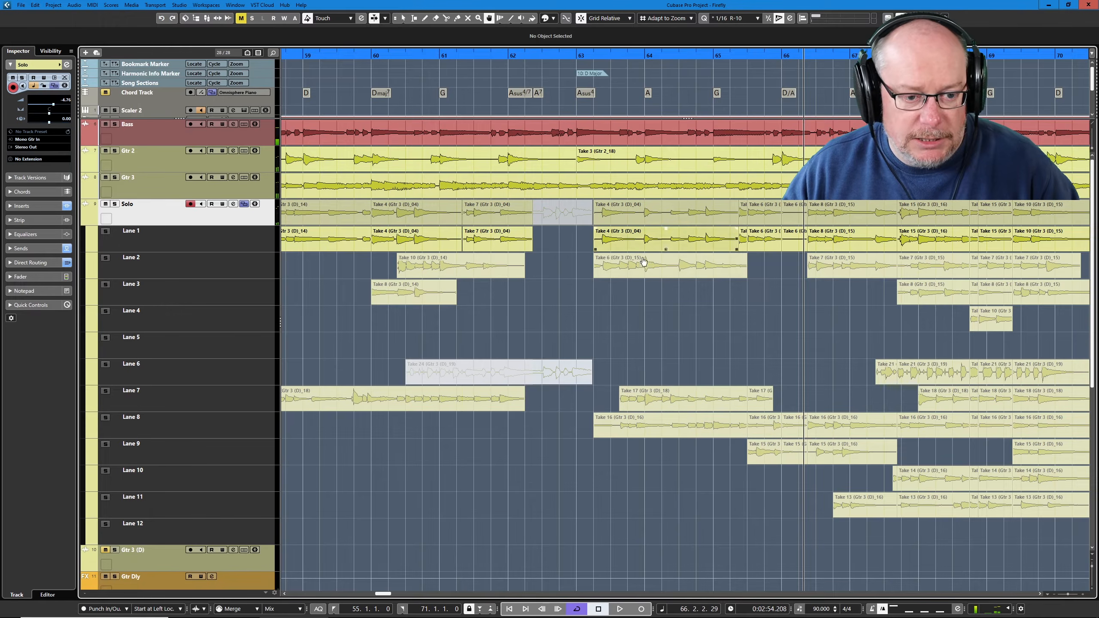
Step: Activate the Take 6 phrase on Lane 2 at bar 63 in place of Take 4 and play the solo back from about bar 62
left_click(653, 270)
left_click(529, 55)
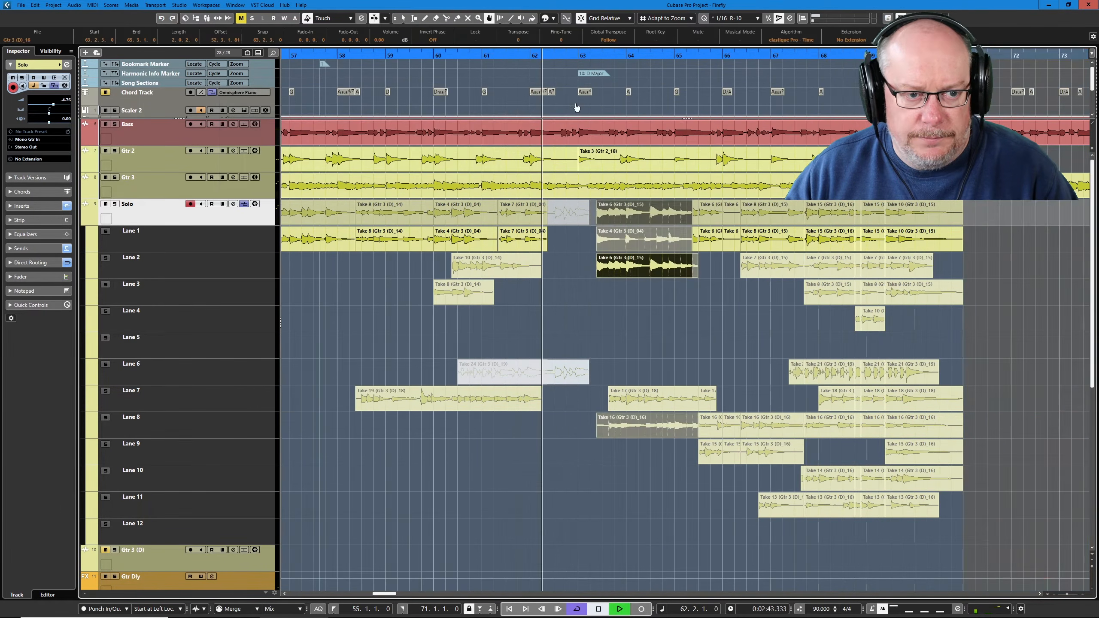
scroll(675, 328, "up", 2)
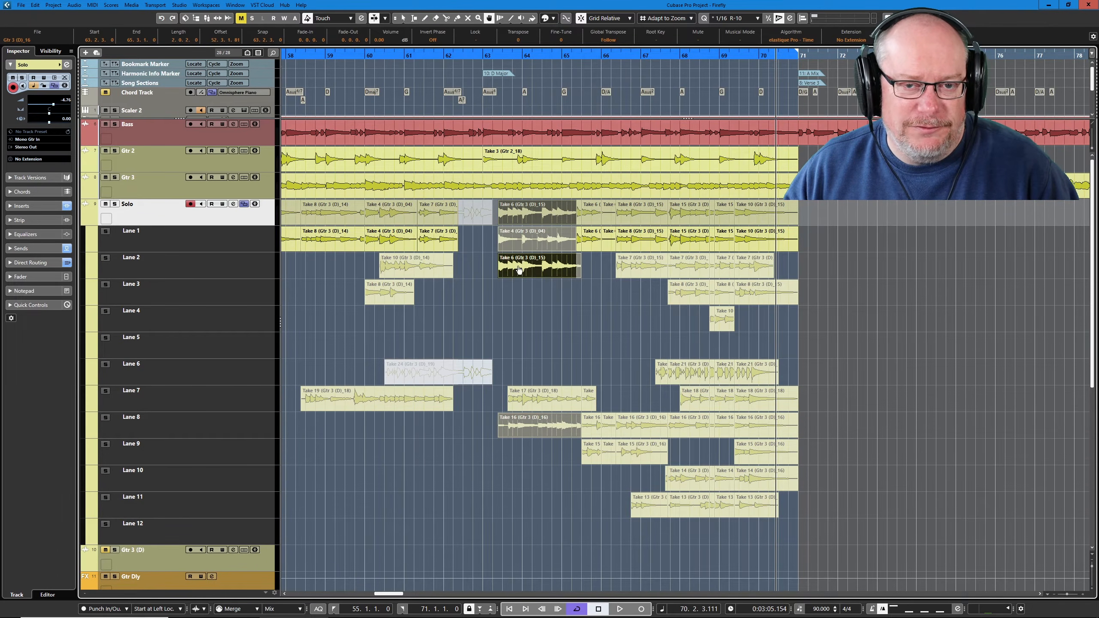
scroll(538, 294, "down", 3)
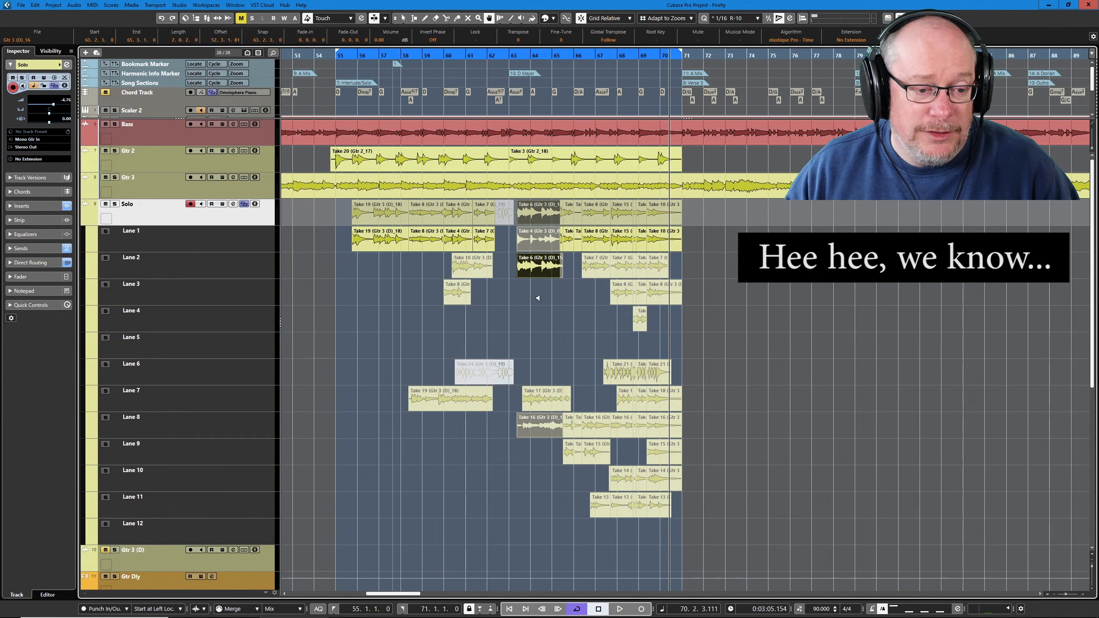
scroll(481, 289, "up", 3)
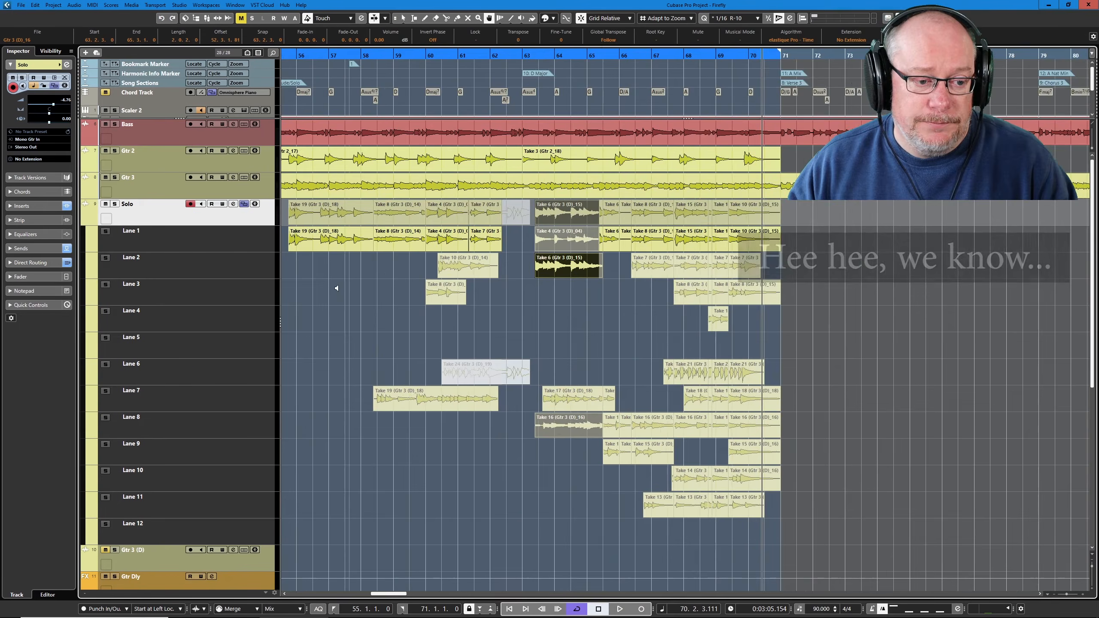
scroll(336, 288, "up", 1)
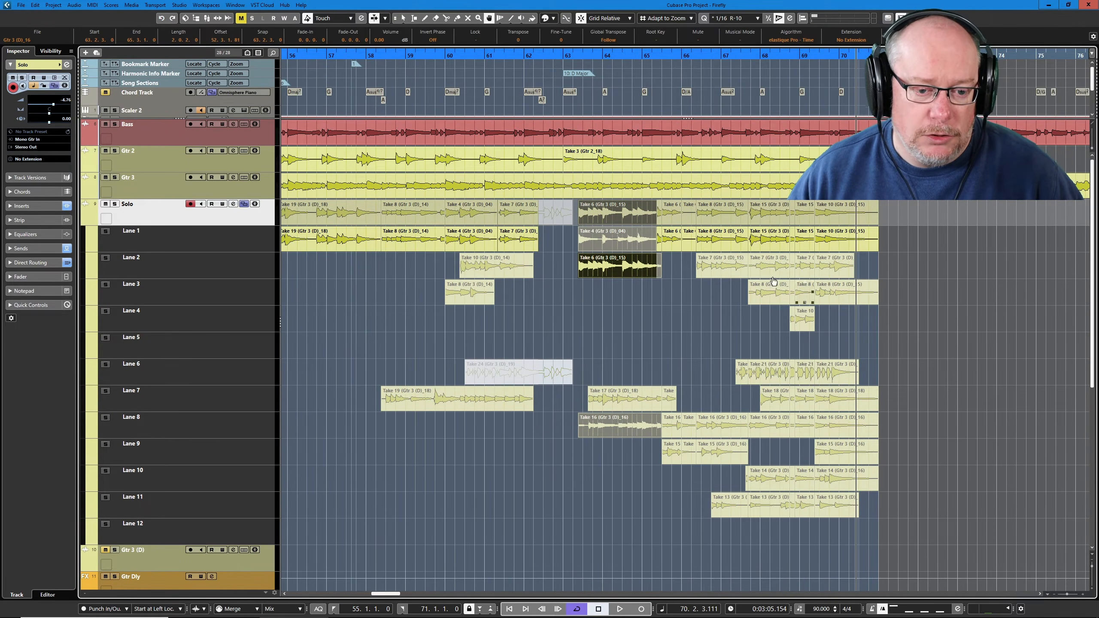